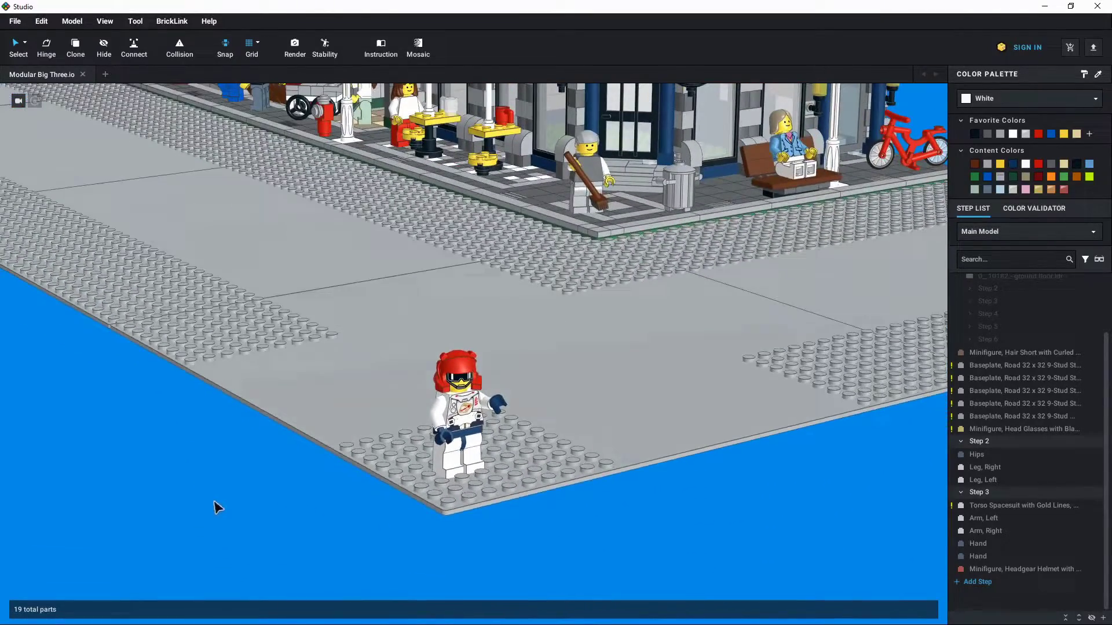
Minimize BrickLink Studio to reveal the browser's Official Sets Bricklink Studio Files page.
left_click(1043, 9)
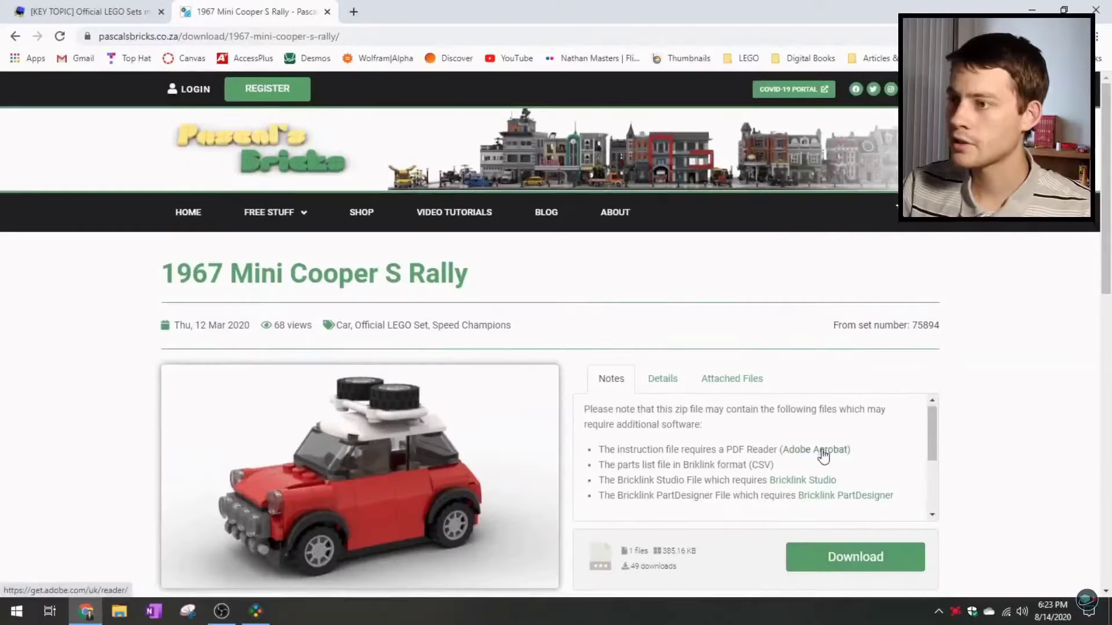
Download the 1967 Mini Cooper S Rally file as an IO file into Documents > LEGO > Community.
scroll(836, 449, "down", 3)
left_click(854, 556)
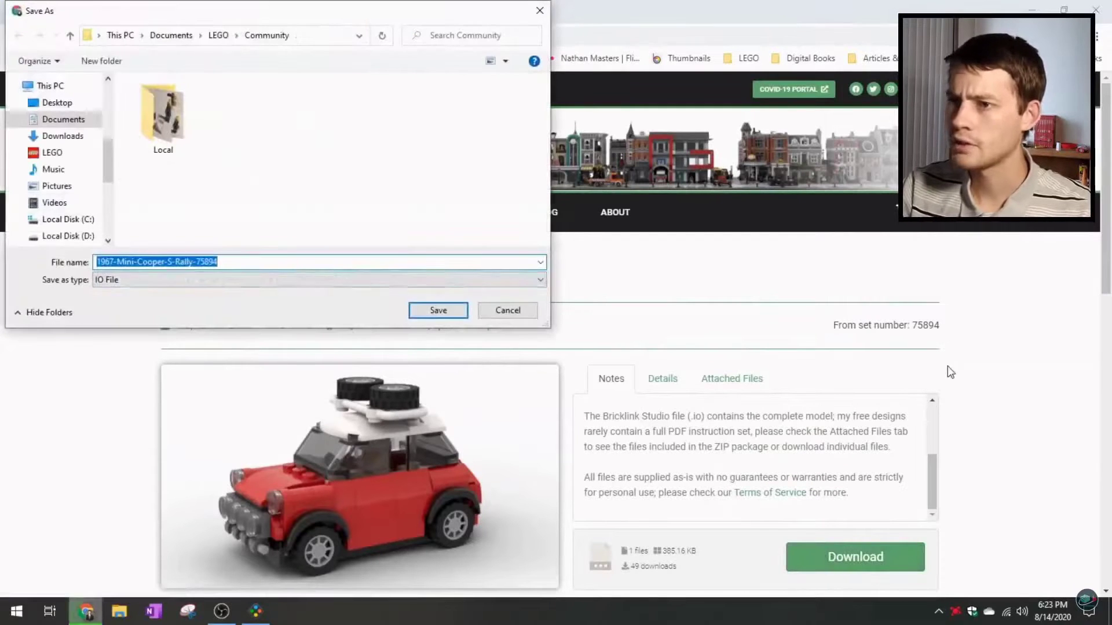
left_click(162, 282)
left_click(143, 302)
left_click(438, 310)
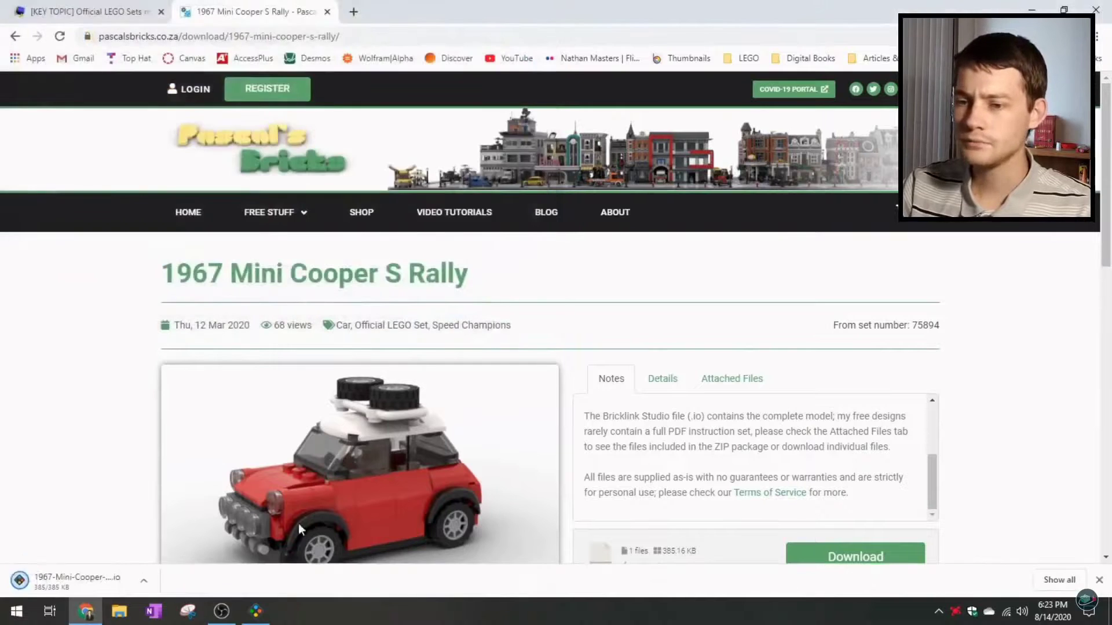
Dismiss the Import Official LEGO Set dialog and import 1967-Mini-Cooper-S-Rally-75894 from LEGO > Community.
left_click(256, 610)
left_click(685, 202)
left_click(18, 25)
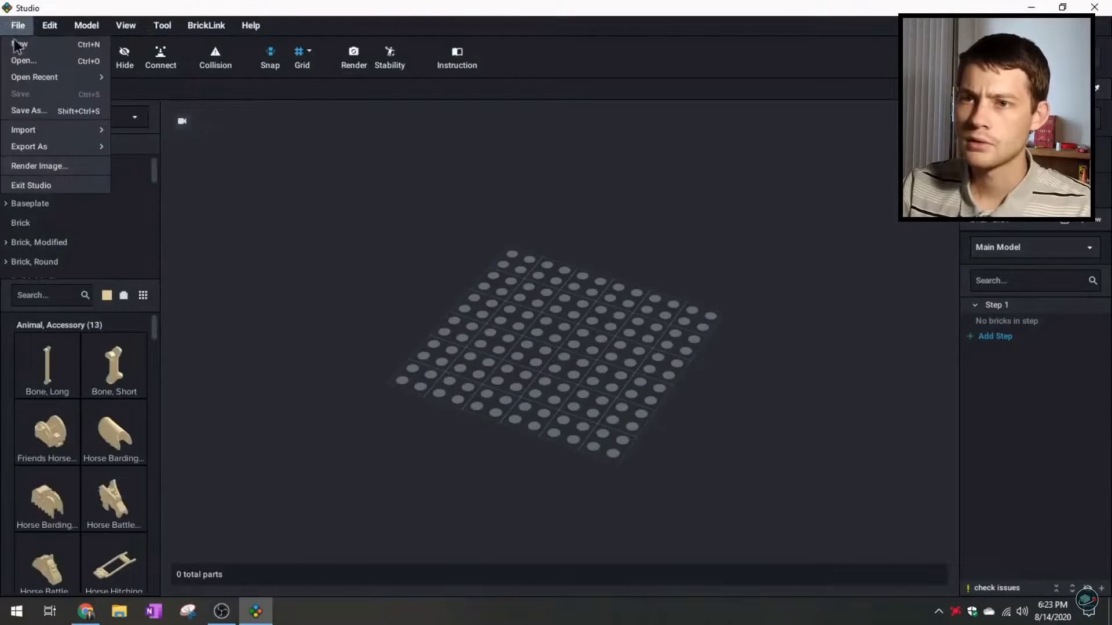
mouse_move(34, 129)
left_click(173, 137)
left_click(52, 207)
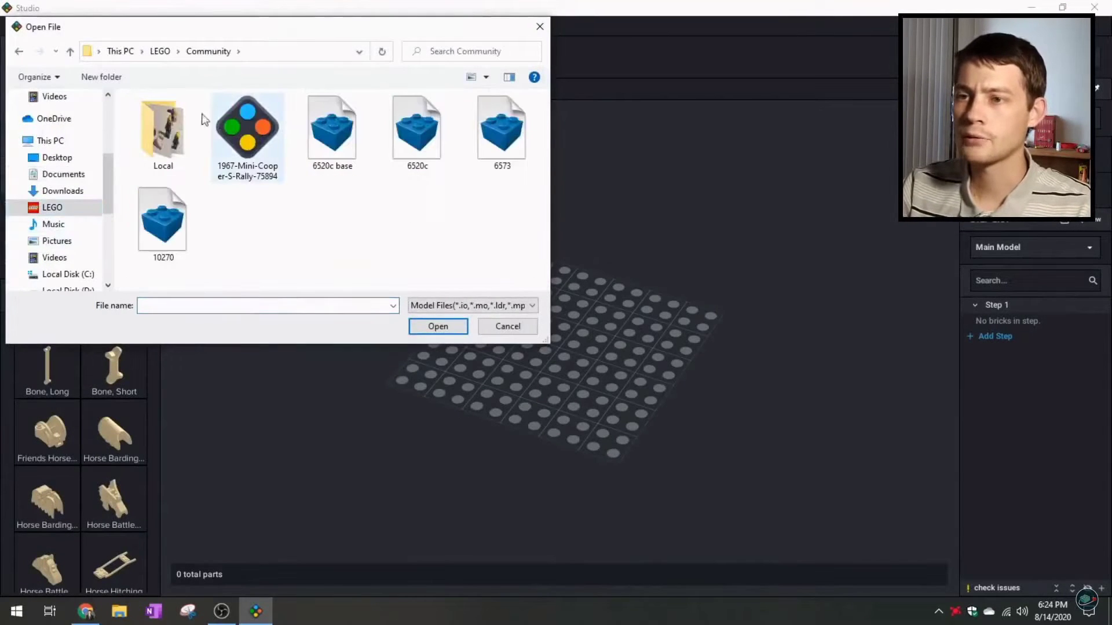
left_click(249, 147)
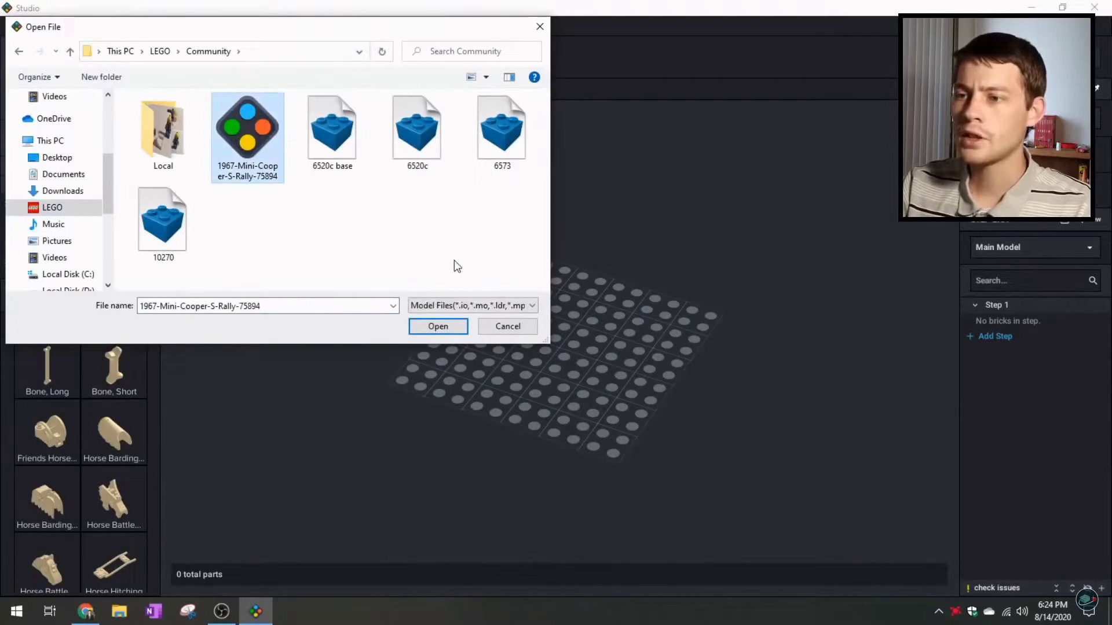
left_click(447, 325)
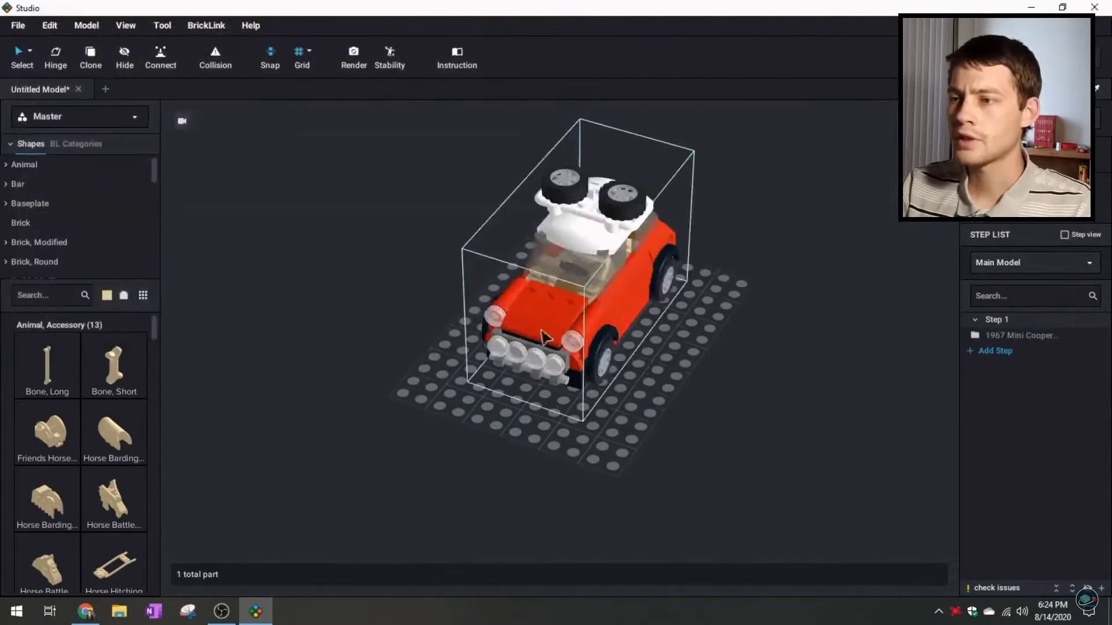
Select the imported Mini Cooper, view its front, and bring up its context menu.
left_click(671, 351)
right_click_drag(625, 365, 688, 379)
right_click(564, 305)
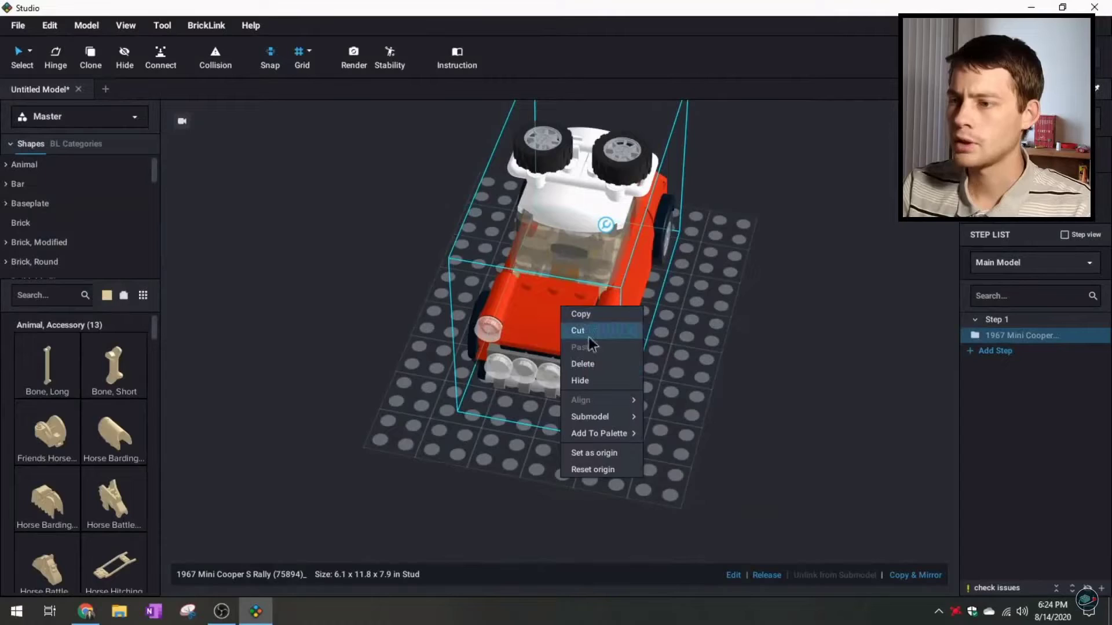
left_click(597, 453)
scroll(949, 466, "down", 6)
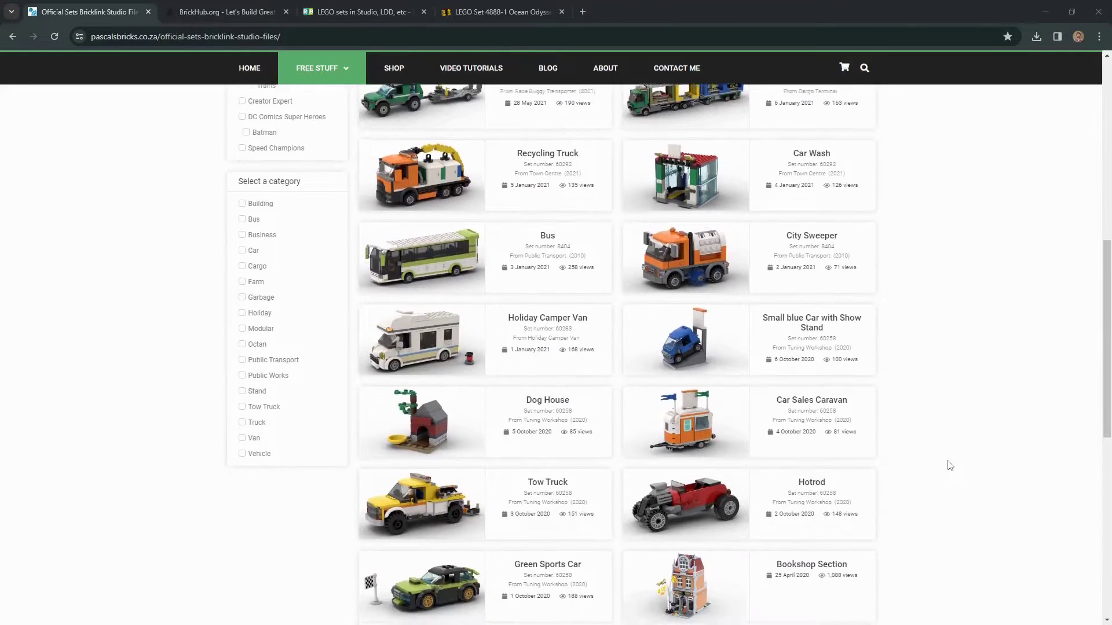
scroll(949, 465, "down", 4)
scroll(944, 466, "up", 4)
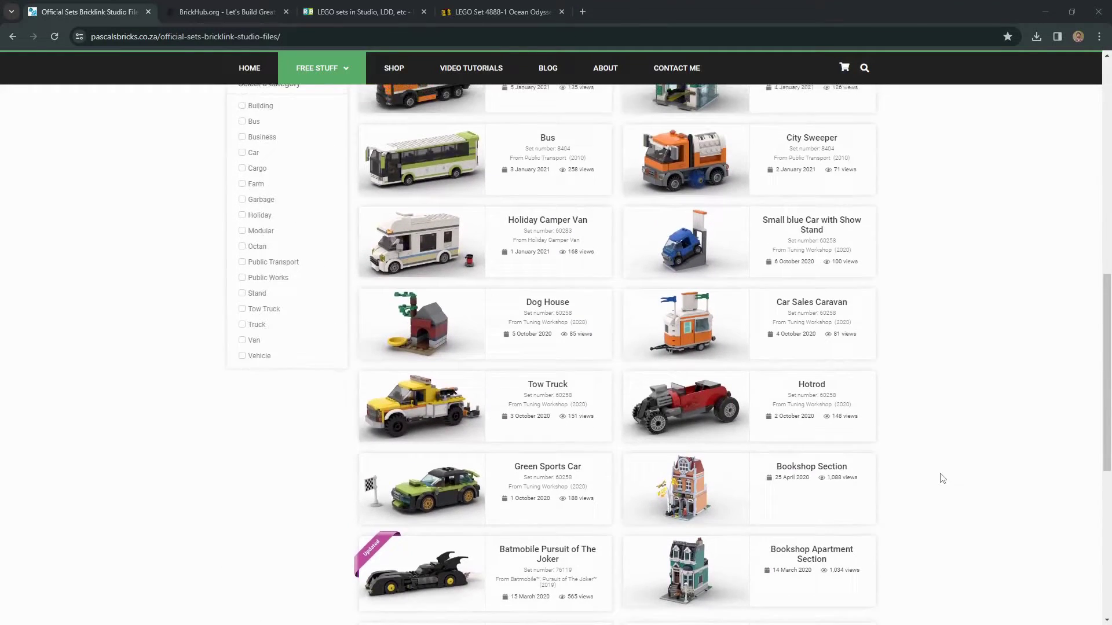
scroll(942, 478, "up", 3)
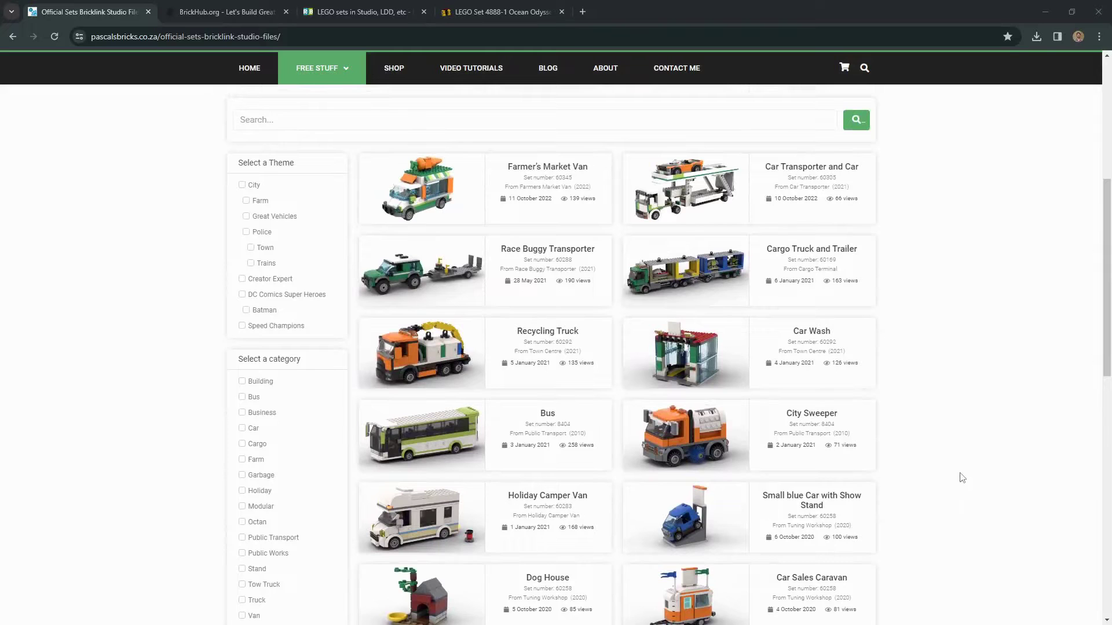
scroll(956, 464, "down", 8)
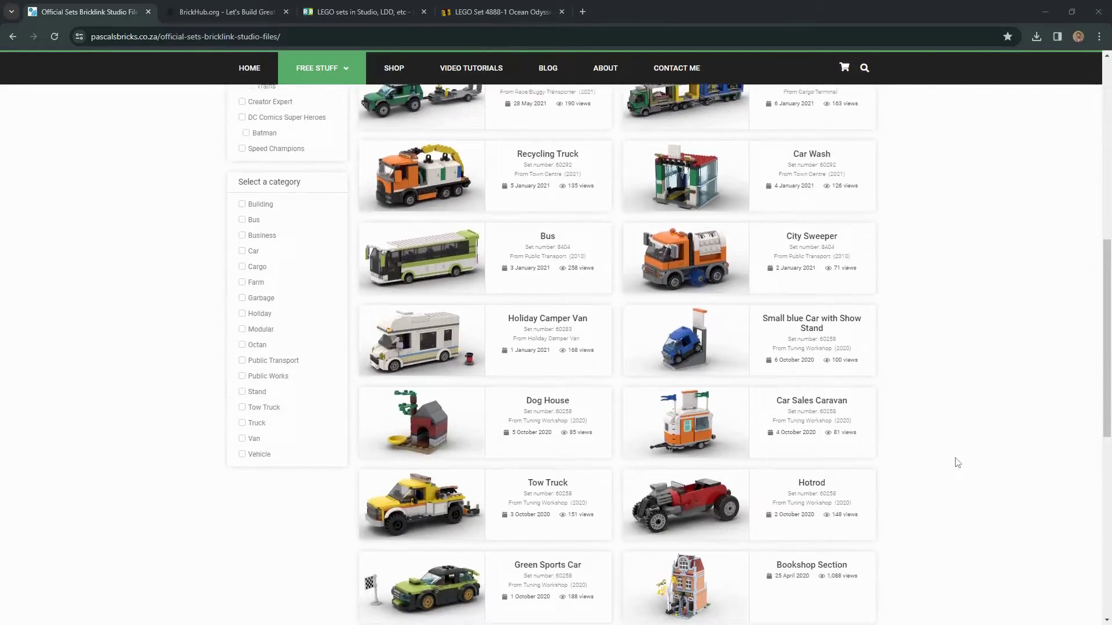
scroll(770, 420, "up", 1)
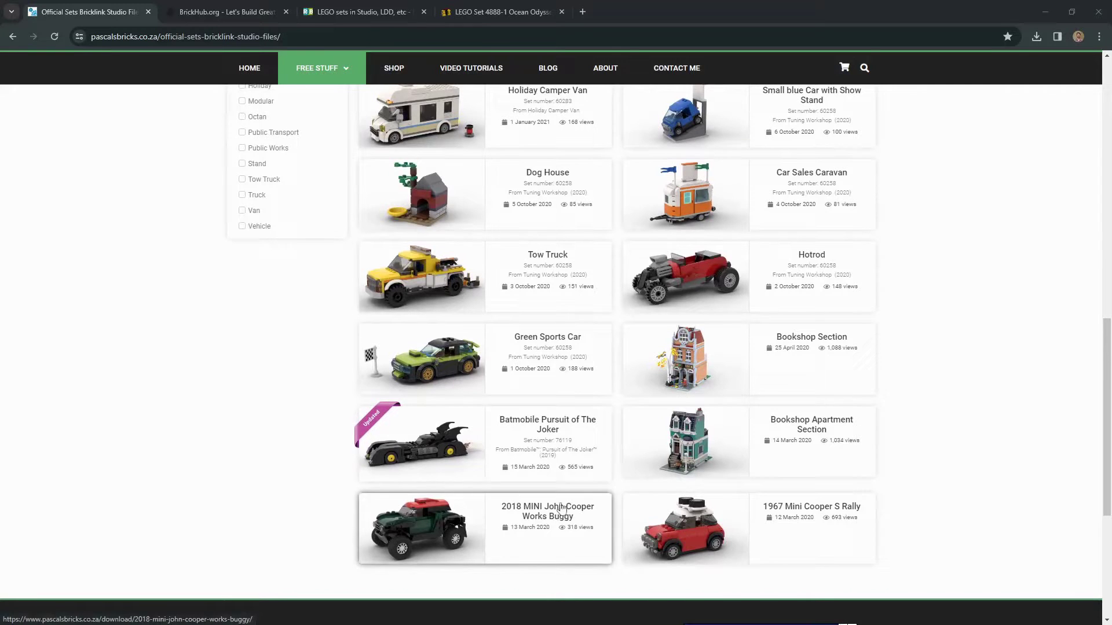
scroll(704, 444, "up", 5)
scroll(704, 444, "up", 3)
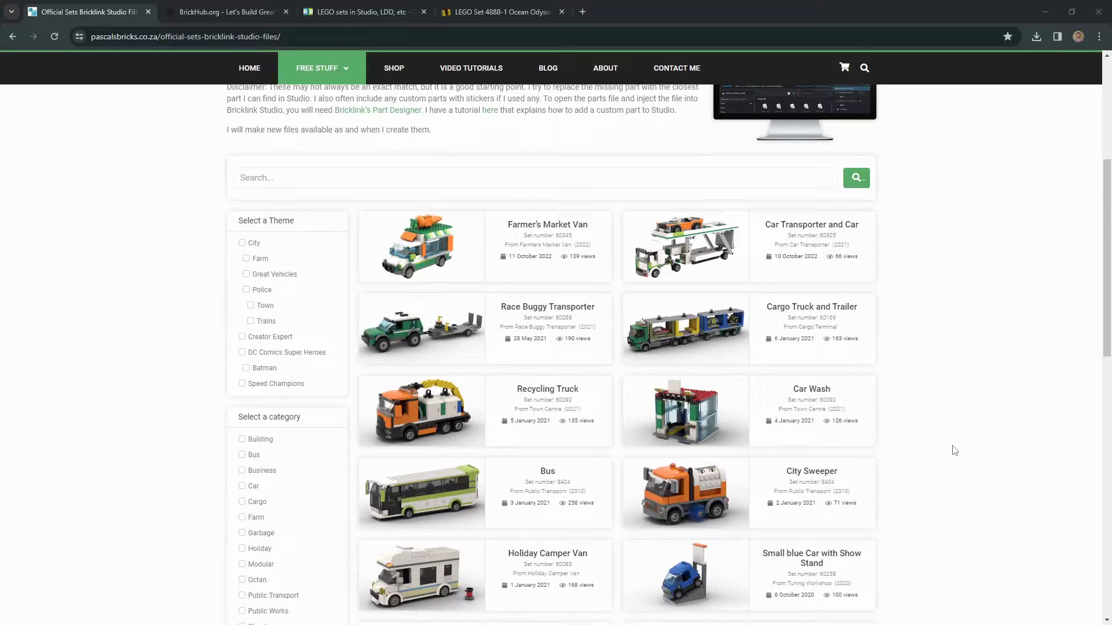
scroll(846, 444, "up", 4)
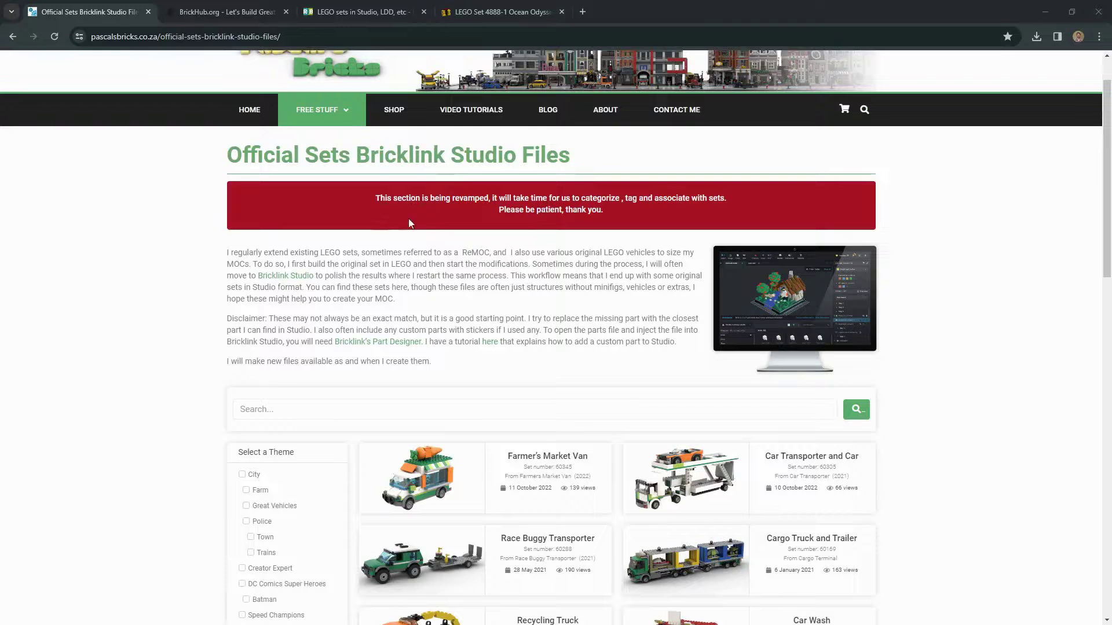
scroll(161, 310, "down", 5)
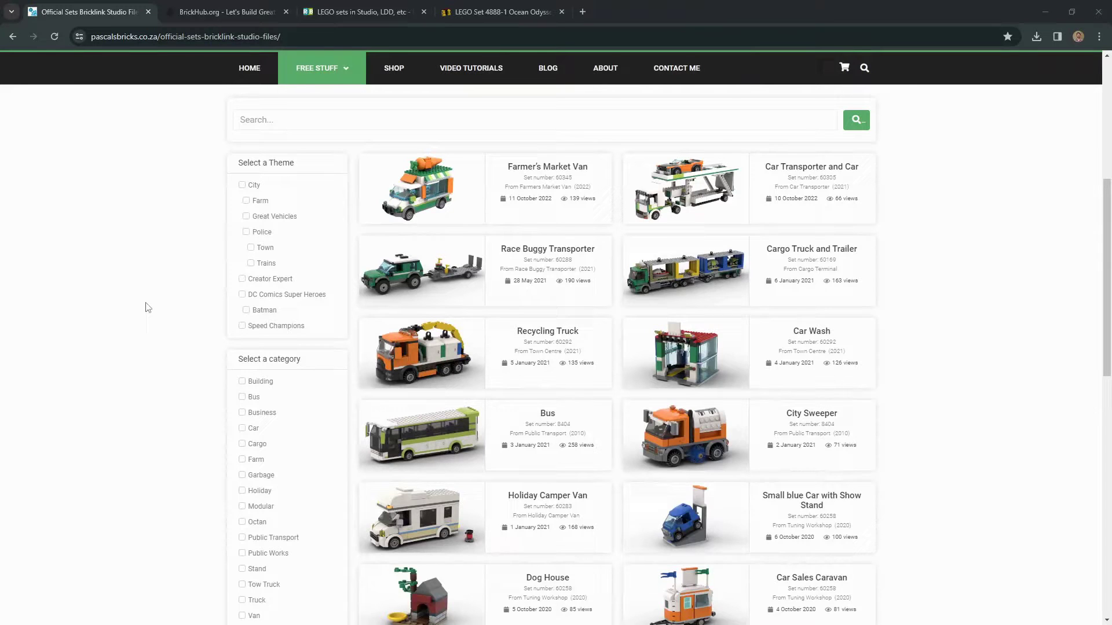
scroll(148, 308, "up", 2)
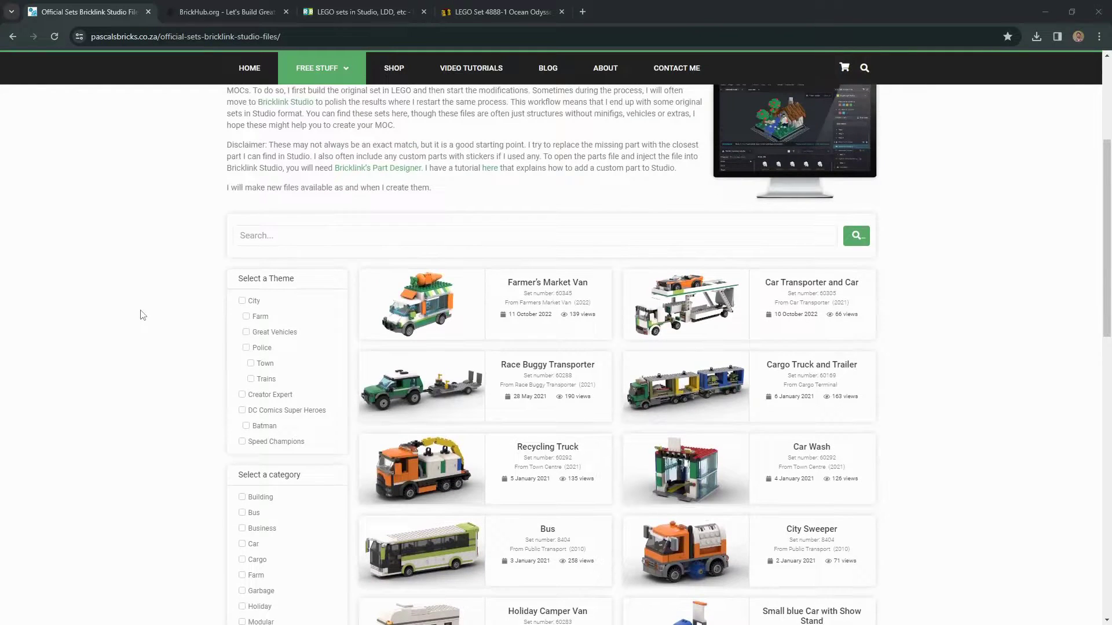
scroll(146, 314, "up", 2)
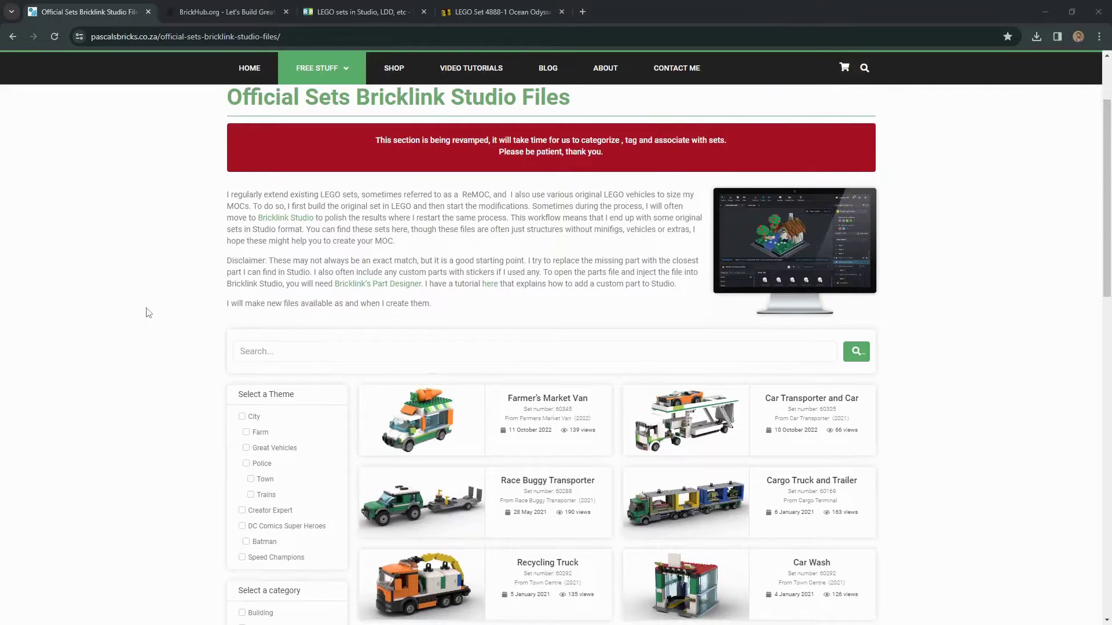
scroll(150, 322, "down", 5)
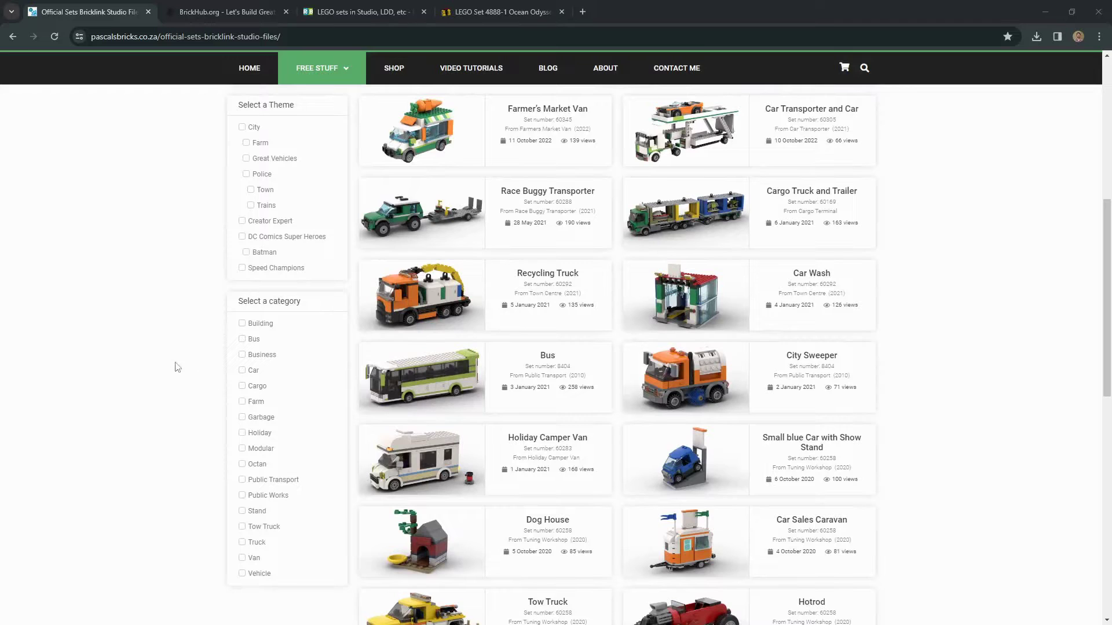
scroll(186, 375, "down", 4)
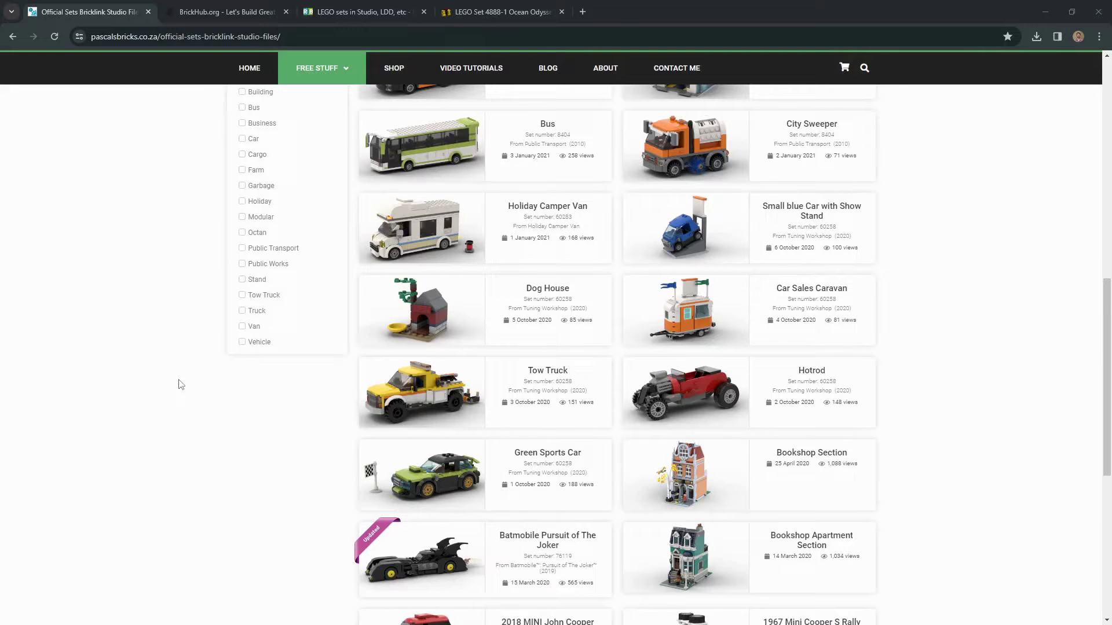
scroll(179, 385, "down", 1)
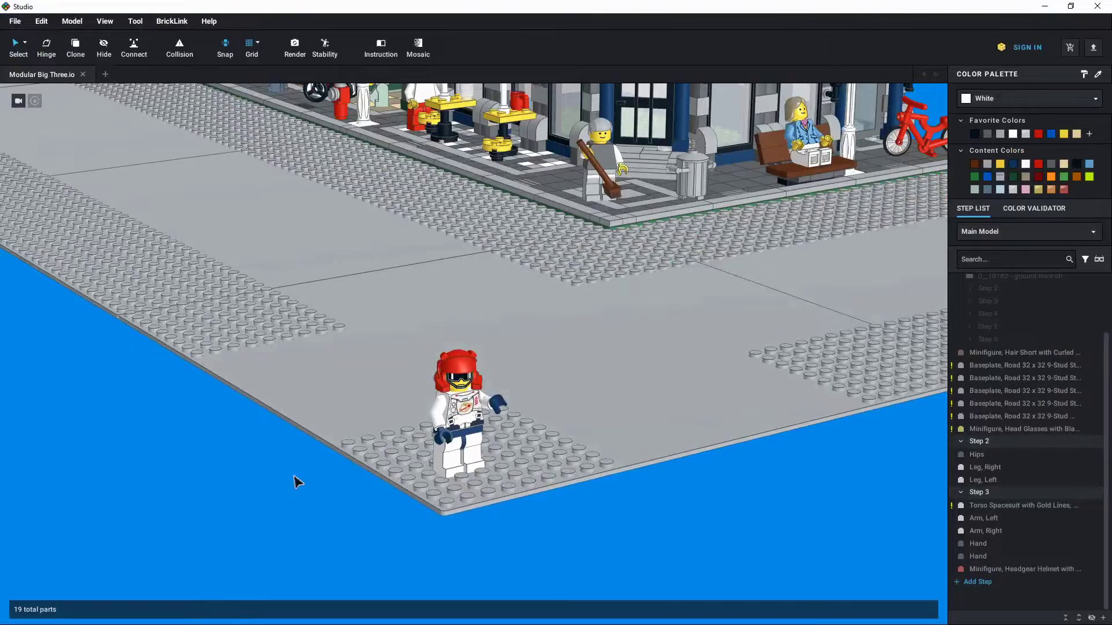
scroll(295, 481, "up", 5)
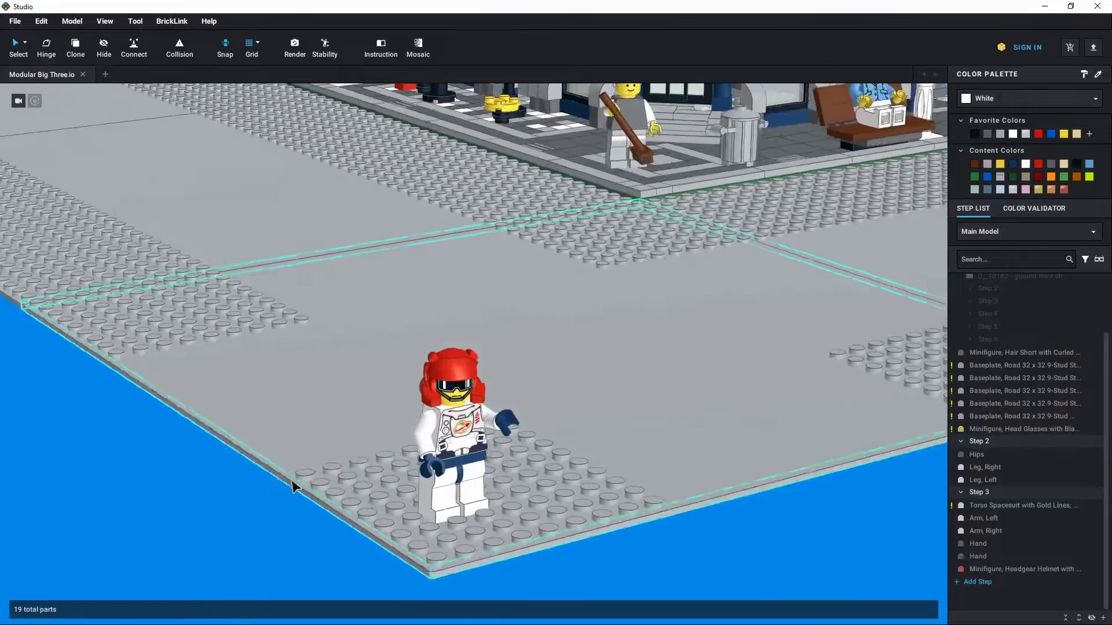
middle_click_drag(226, 503, 230, 489)
right_click_drag(219, 515, 219, 509)
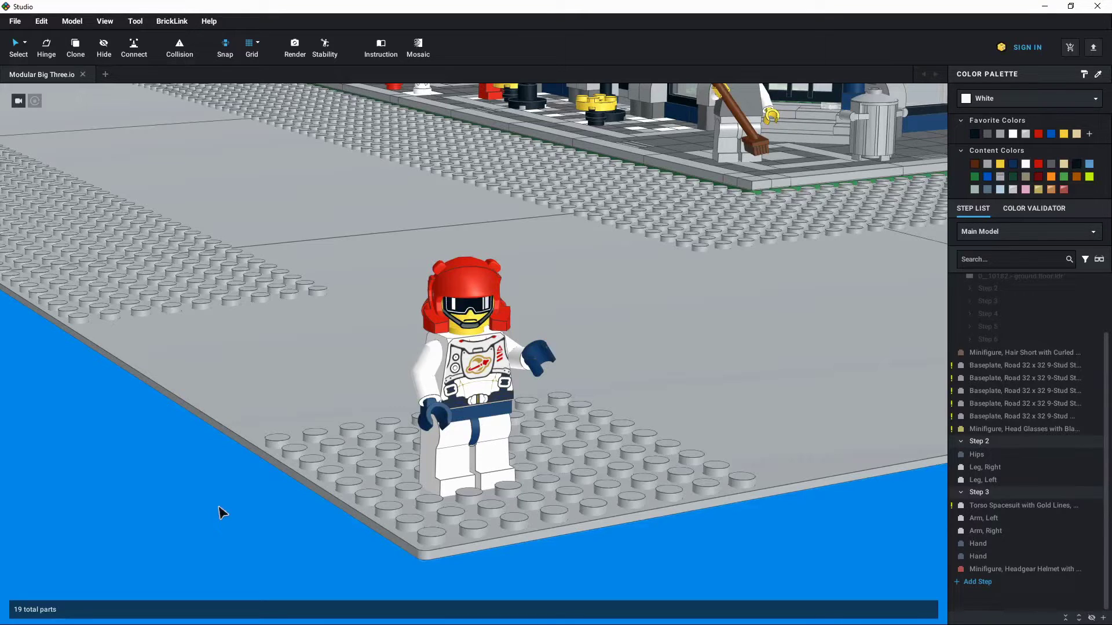
mouse_move(189, 467)
right_mouse_down()
mouse_move(174, 475)
mouse_move(185, 486)
right_mouse_up()
scroll(185, 488, "up", 3)
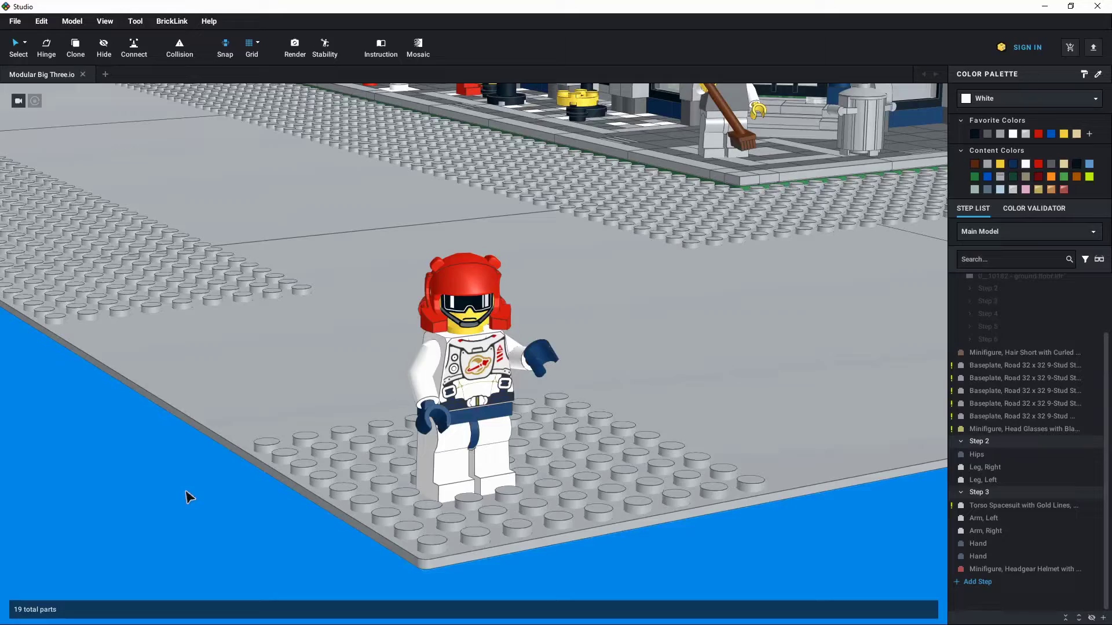
right_click_drag(206, 494, 207, 500)
scroll(207, 500, "down", 4)
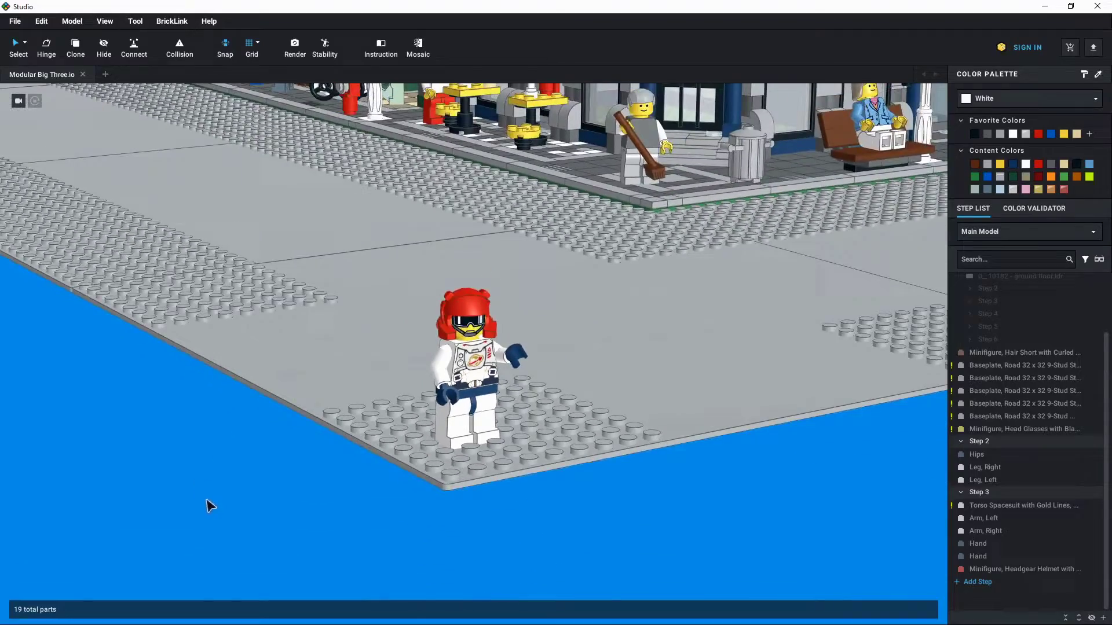
scroll(206, 494, "down", 3)
scroll(236, 460, "up", 2)
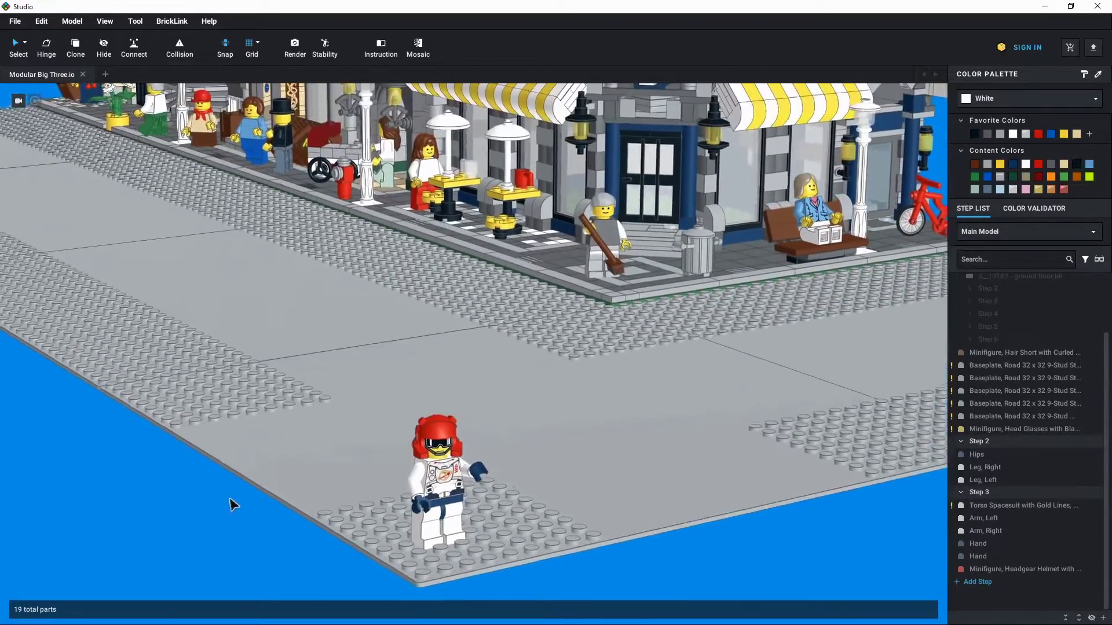
right_click_drag(230, 499, 233, 493)
middle_click_drag(234, 493, 237, 471)
scroll(236, 475, "up", 1)
scroll(214, 513, "up", 2)
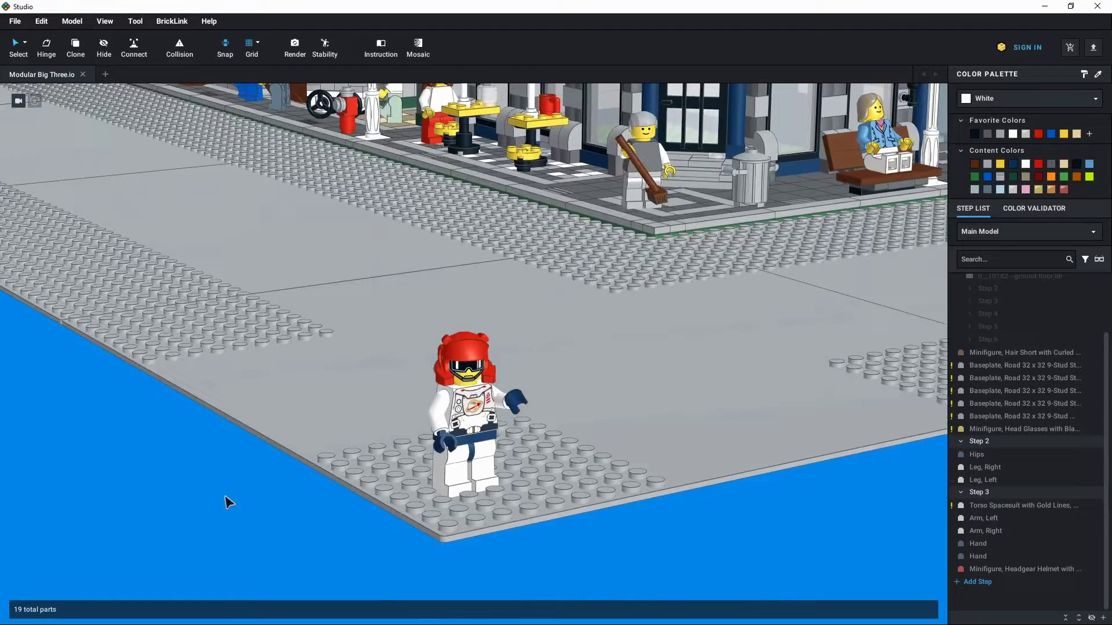
scroll(225, 503, "up", 3)
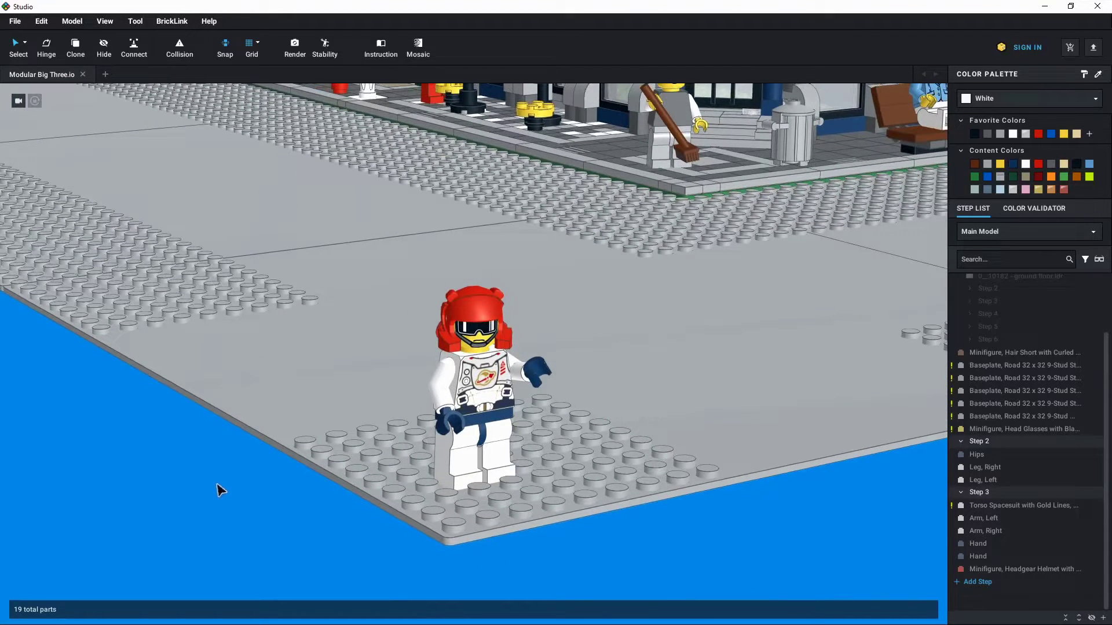
scroll(254, 486, "down", 4)
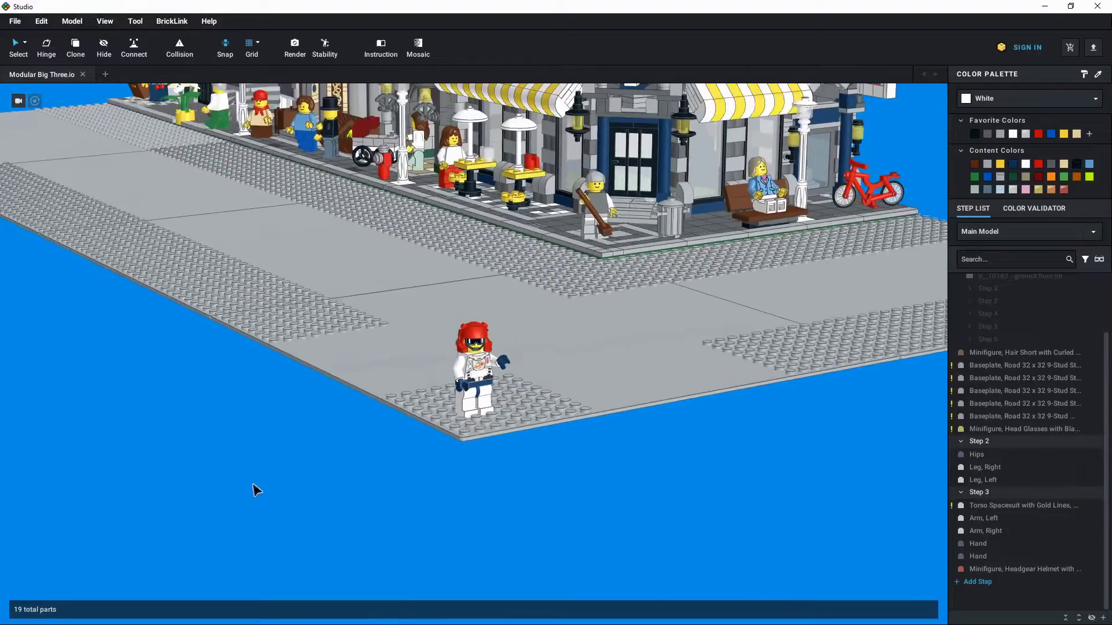
scroll(292, 507, "up", 2)
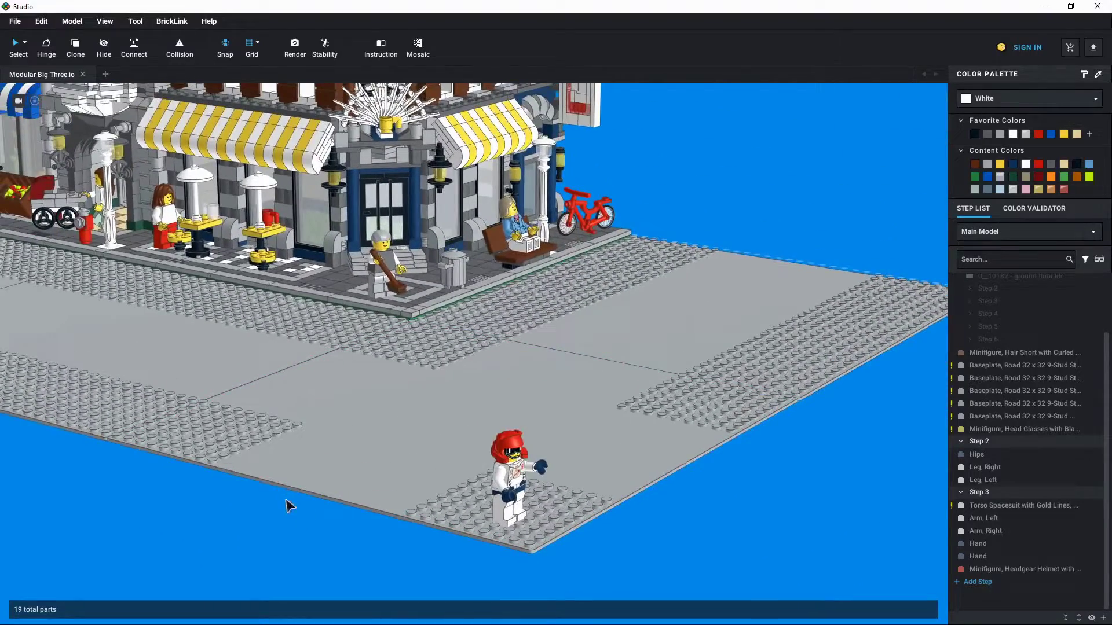
left_click(16, 21)
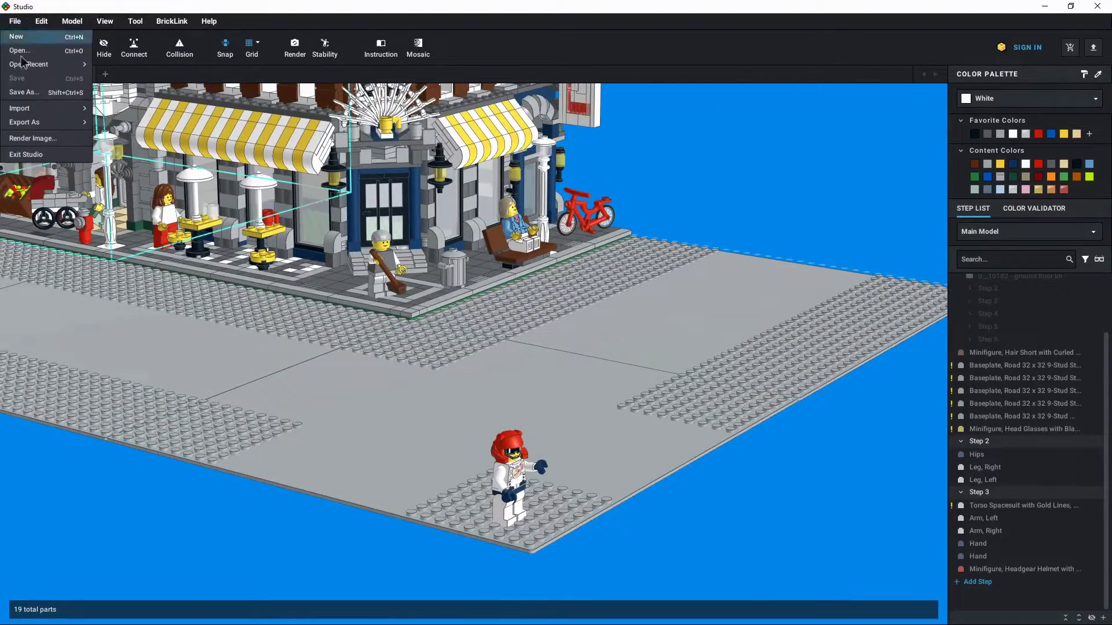
mouse_move(36, 110)
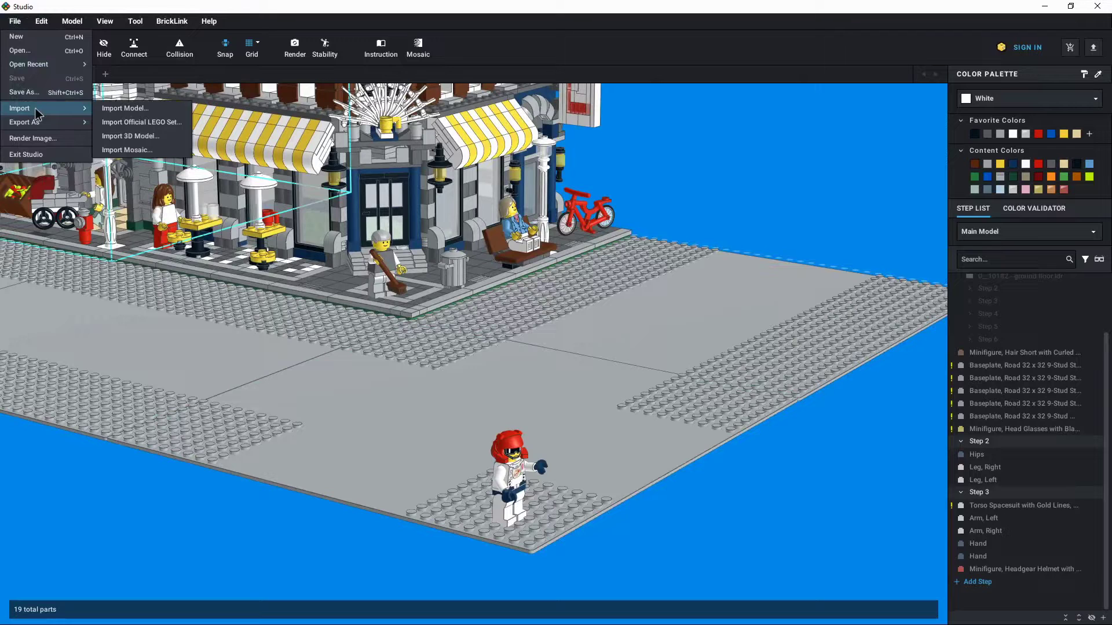
left_click(124, 123)
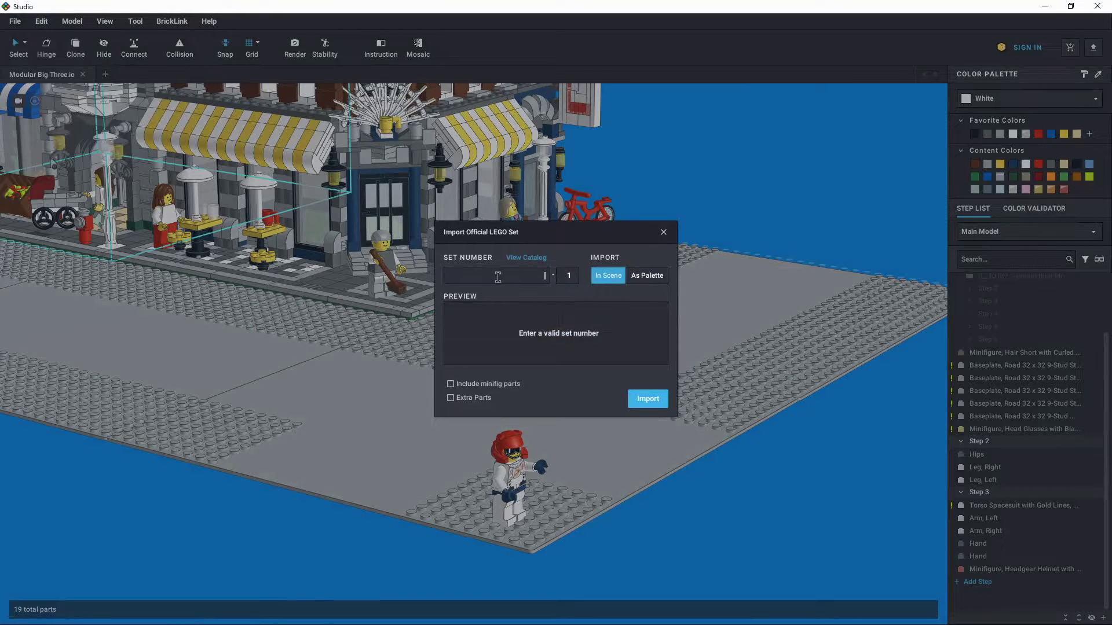
type("10185")
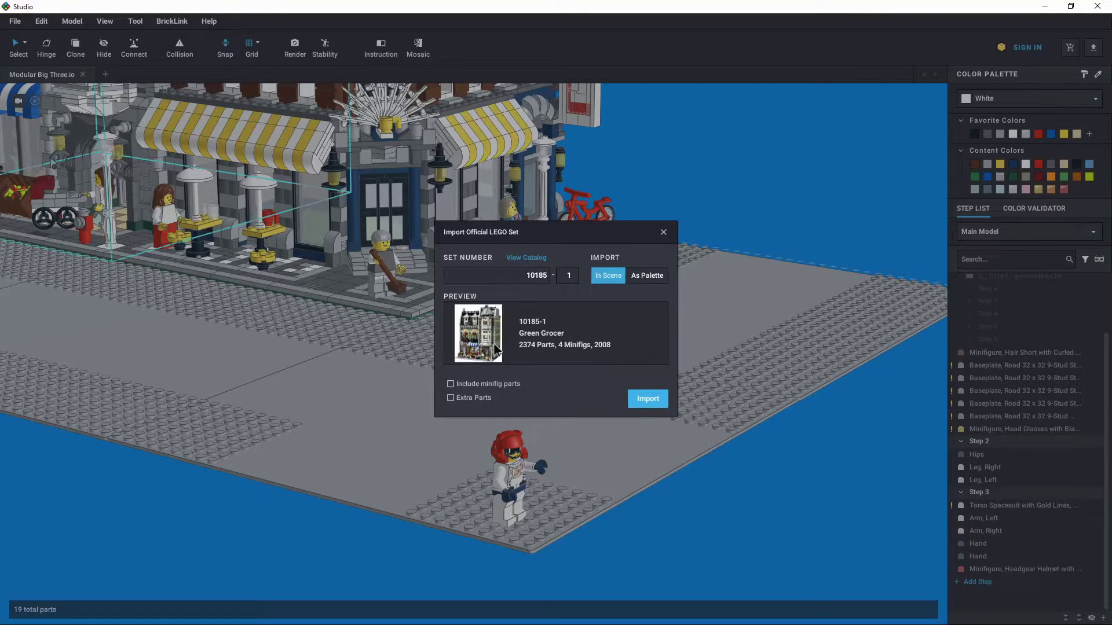
left_click(663, 233)
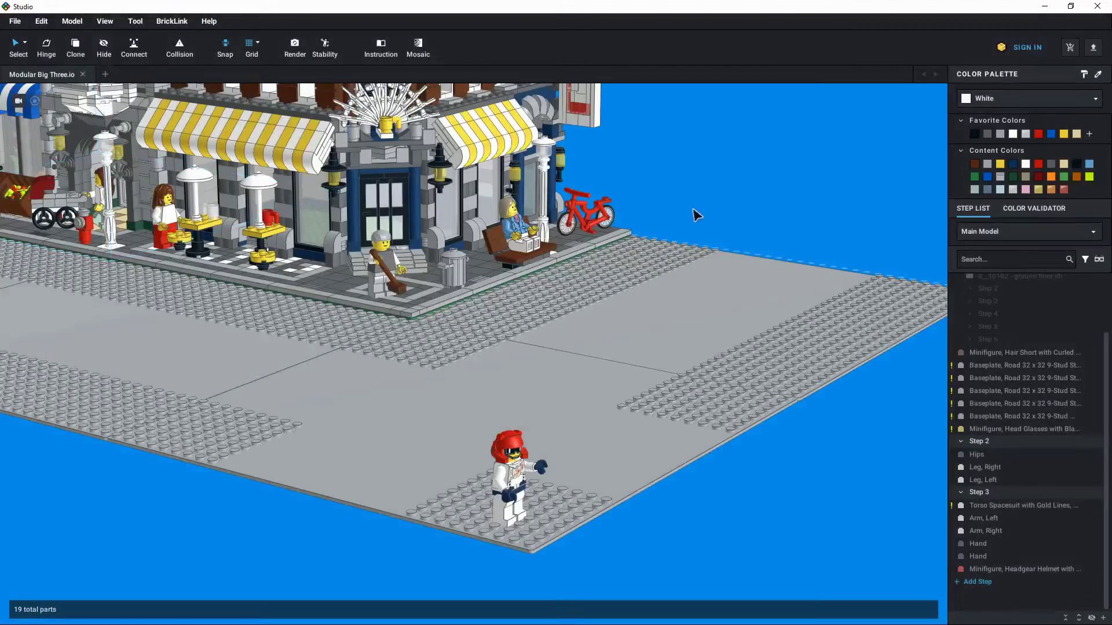
scroll(692, 217, "up", 5)
middle_click_drag(688, 256, 705, 279)
scroll(687, 274, "down", 4)
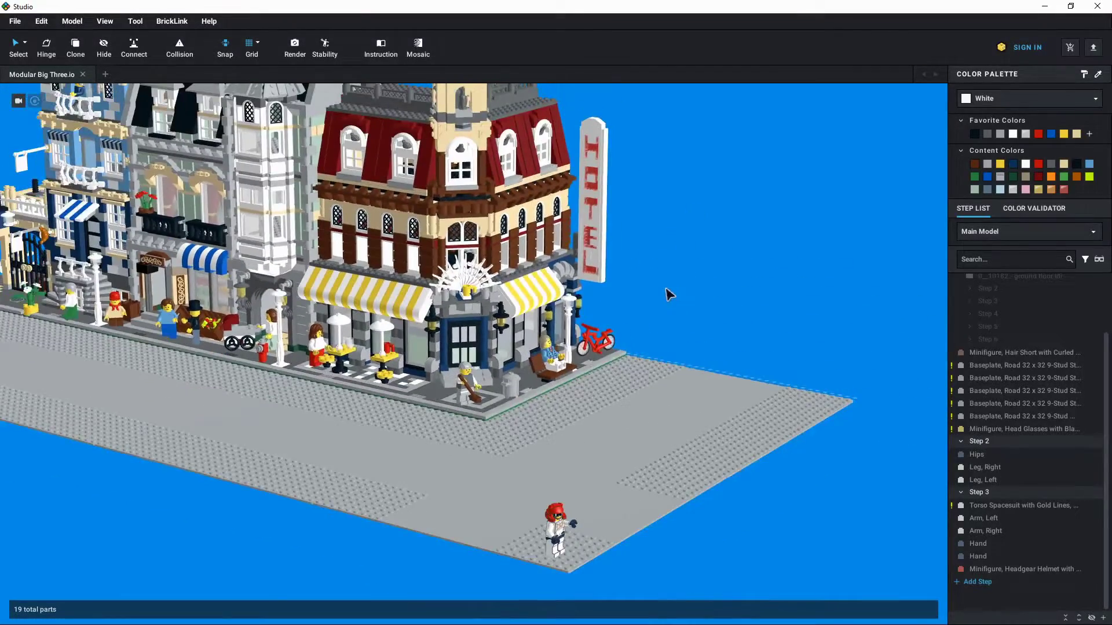
right_click_drag(662, 286, 753, 335)
scroll(677, 296, "down", 2)
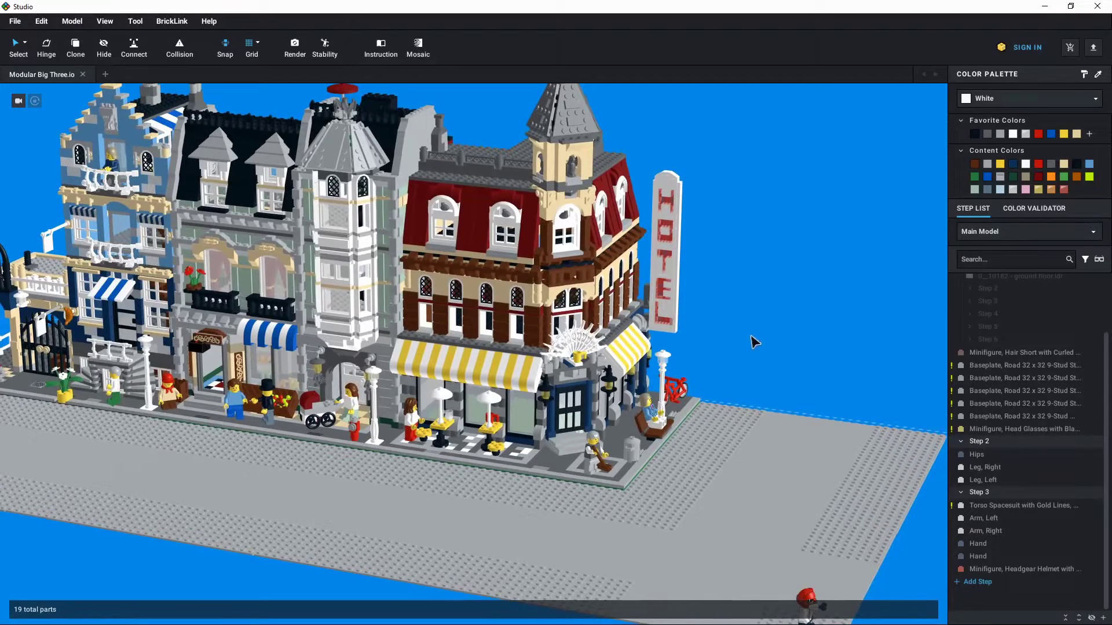
scroll(749, 336, "down", 3)
scroll(729, 315, "up", 1)
scroll(731, 320, "up", 3)
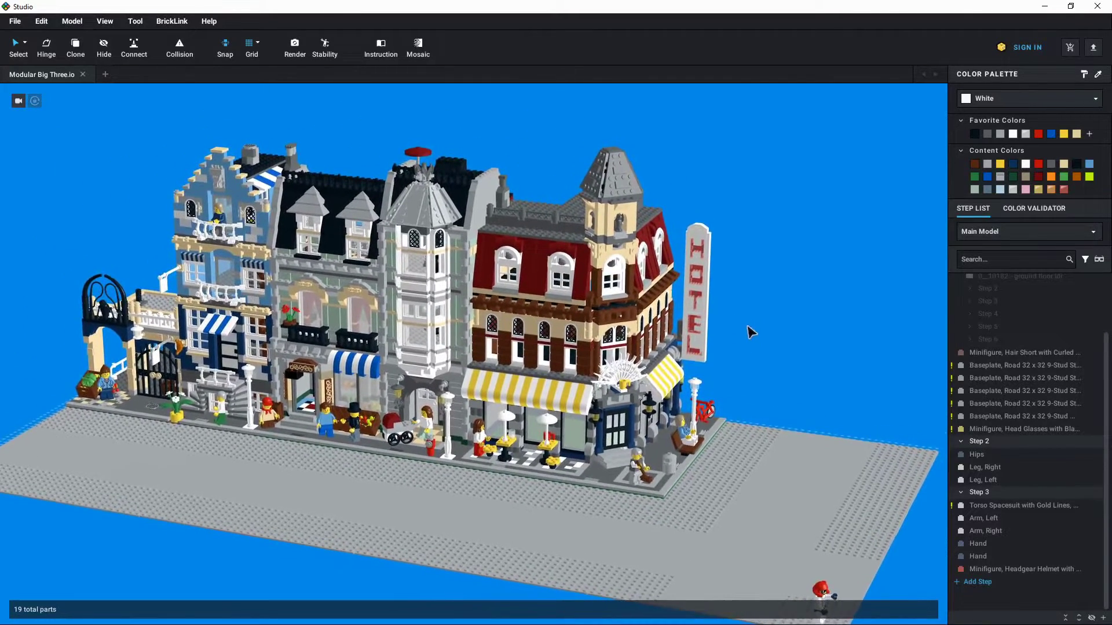
scroll(777, 347, "up", 3)
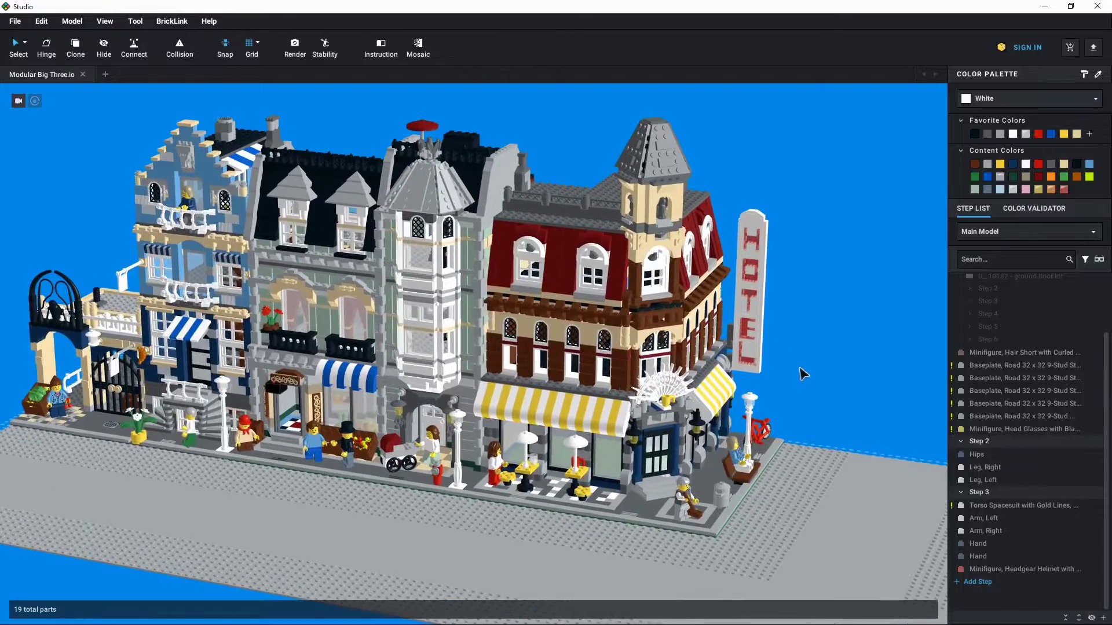
mouse_move(804, 374)
right_mouse_down()
mouse_move(771, 372)
mouse_move(803, 388)
mouse_move(752, 362)
mouse_move(809, 381)
right_mouse_up()
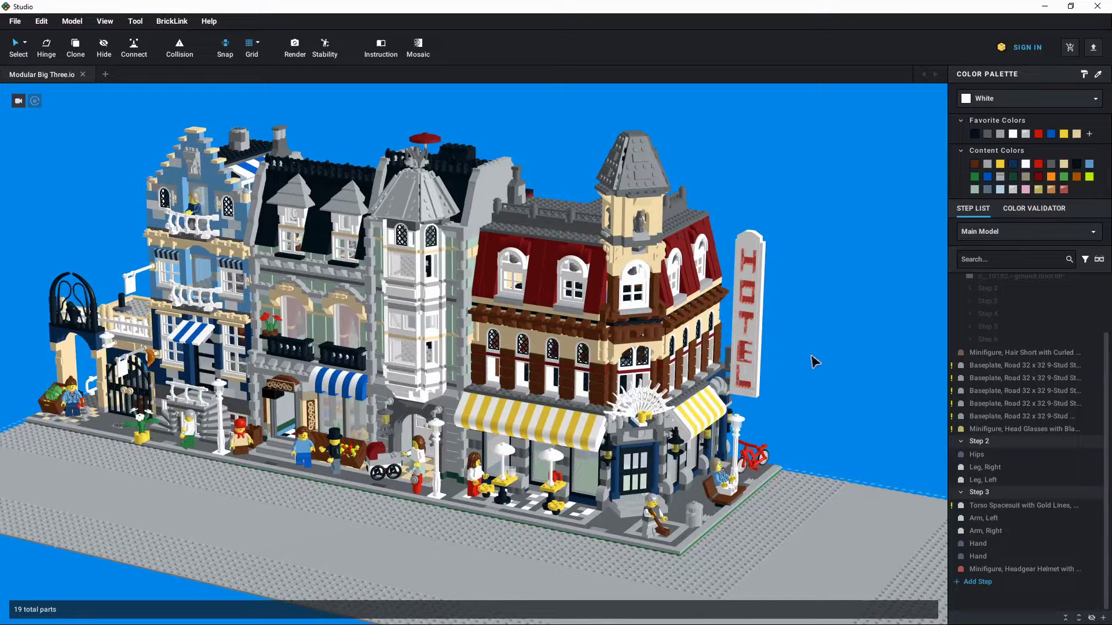
scroll(810, 351, "down", 2)
middle_click_drag(811, 357, 786, 329)
scroll(743, 444, "up", 2)
right_click_drag(735, 487, 692, 437)
middle_click_drag(689, 539, 616, 379)
scroll(616, 379, "up", 4)
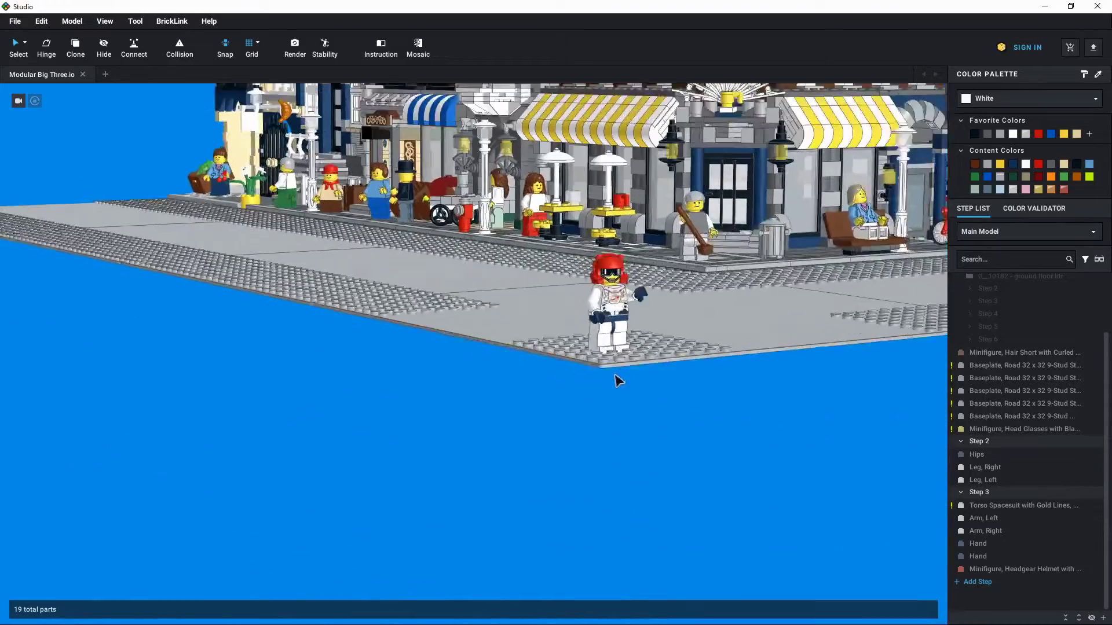
middle_click_drag(652, 347, 582, 389)
scroll(579, 392, "up", 2)
right_click_drag(584, 418, 585, 422)
scroll(587, 428, "down", 3)
scroll(588, 427, "up", 4)
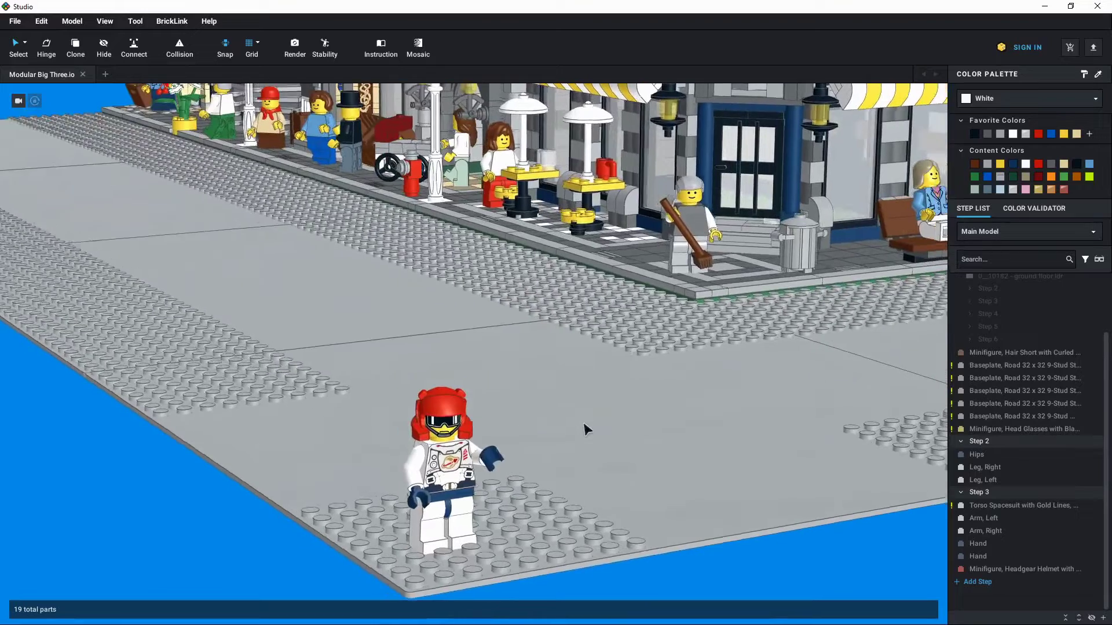
middle_click_drag(761, 554, 753, 553)
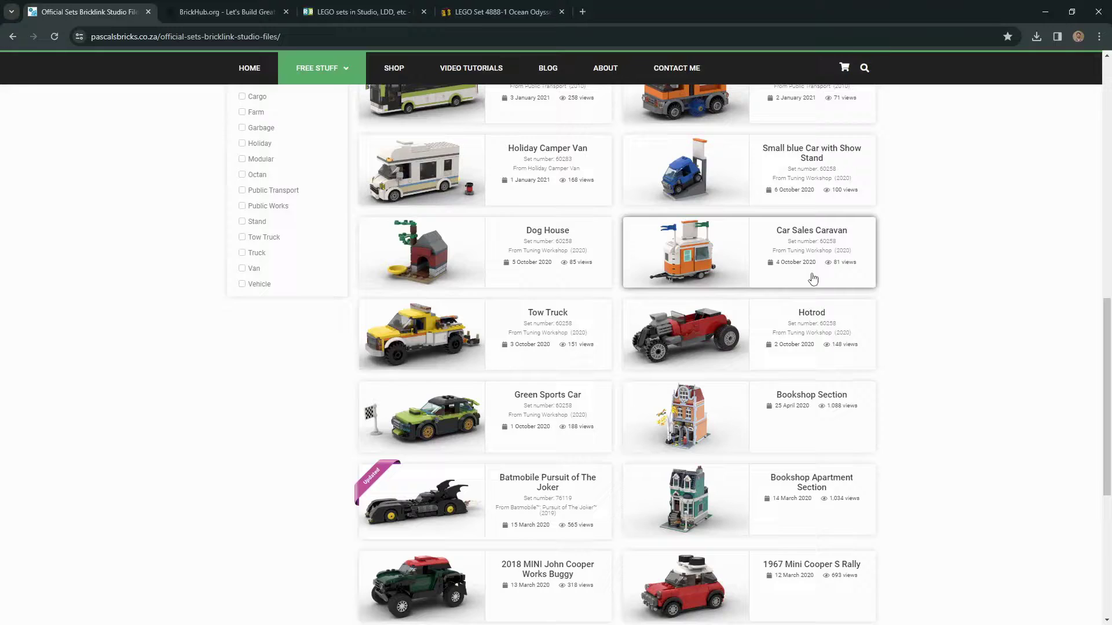
Switch to BrickHub.org and scroll through the Creator theme listing.
scroll(317, 257, "up", 6)
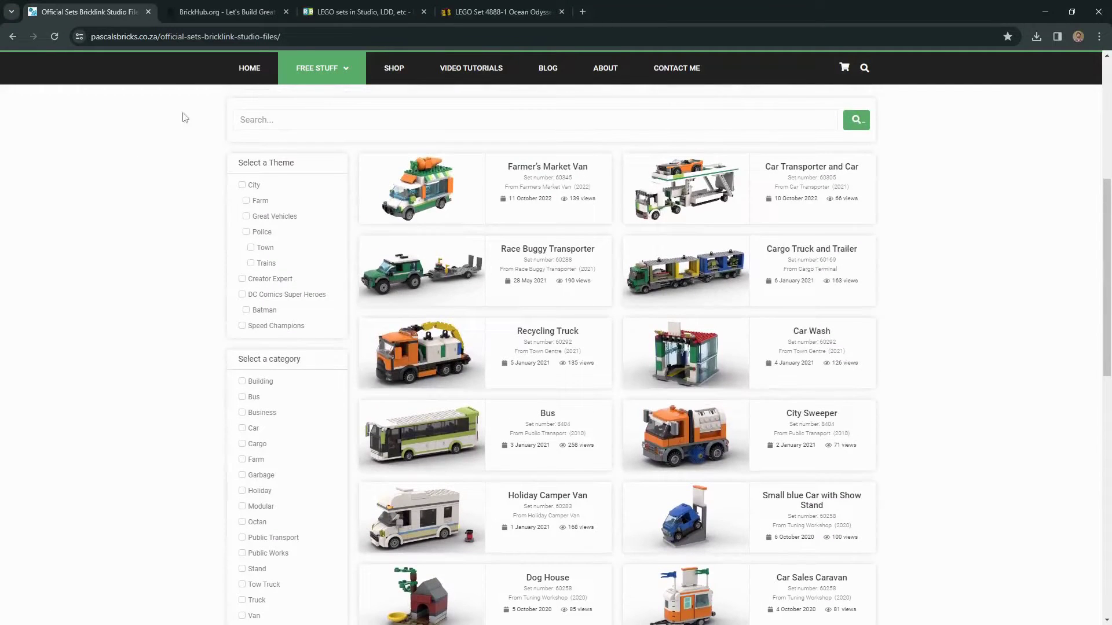
left_click(226, 11)
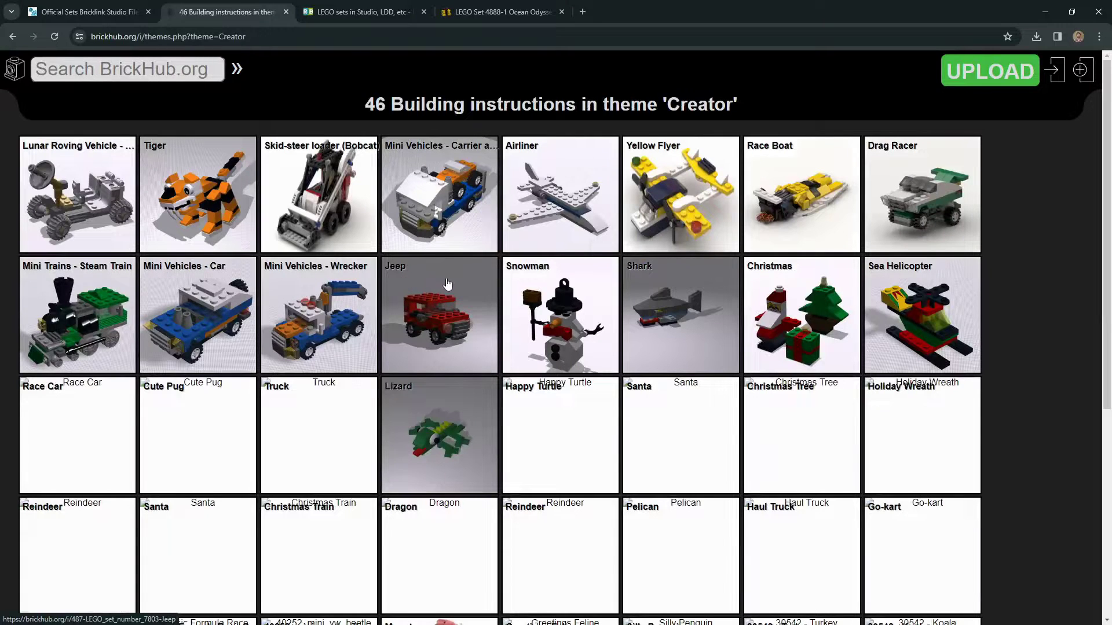
scroll(445, 275, "down", 5)
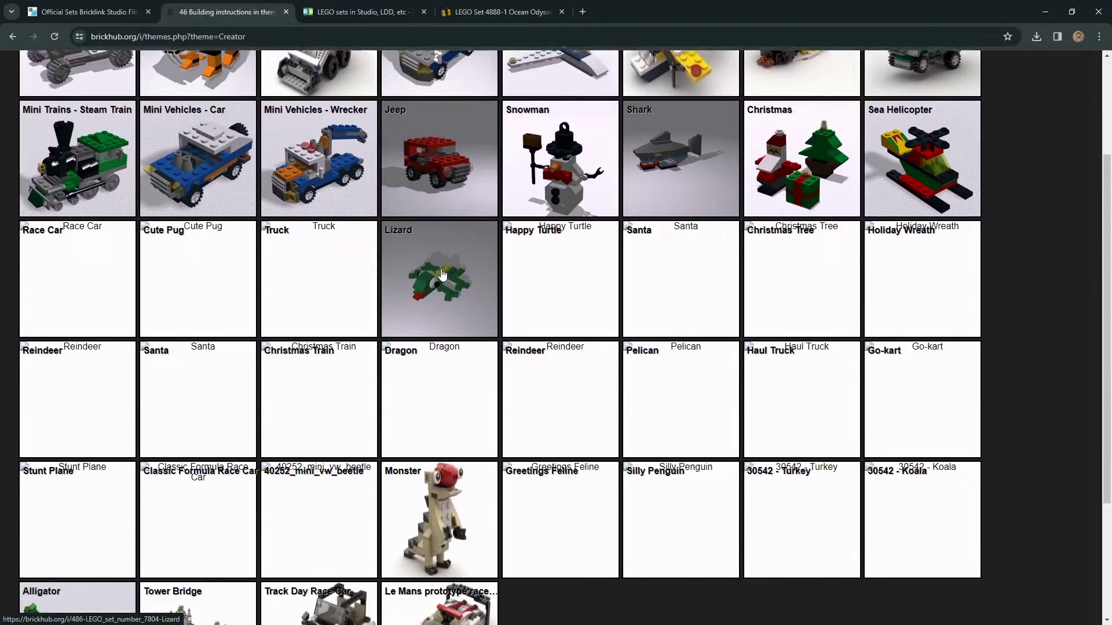
scroll(443, 276, "down", 1)
scroll(435, 284, "up", 6)
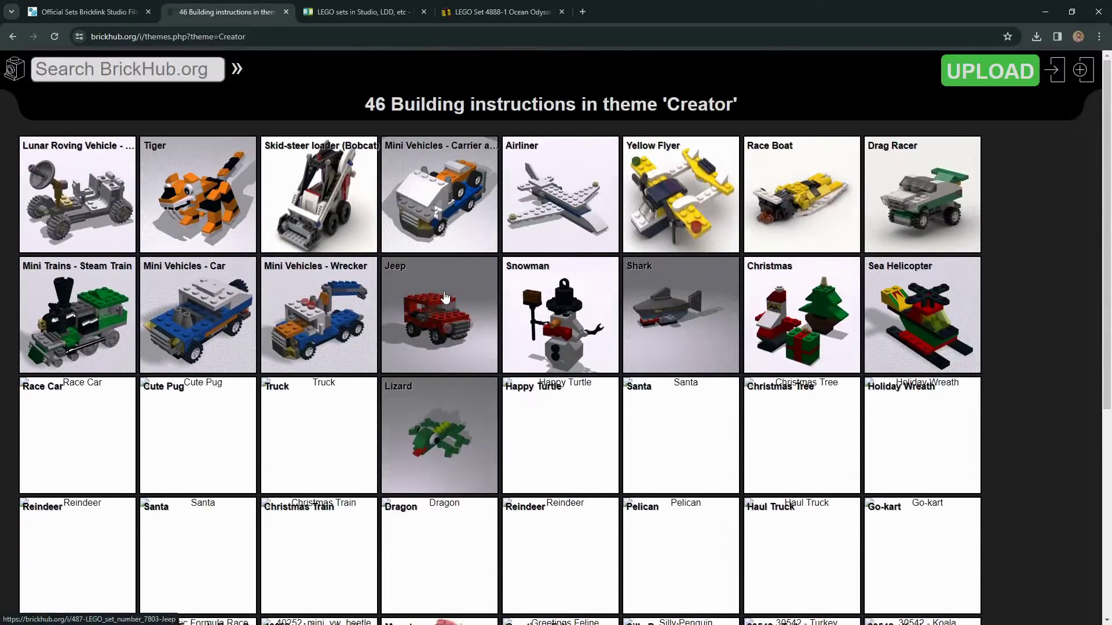
scroll(421, 299, "down", 3)
scroll(421, 299, "down", 3)
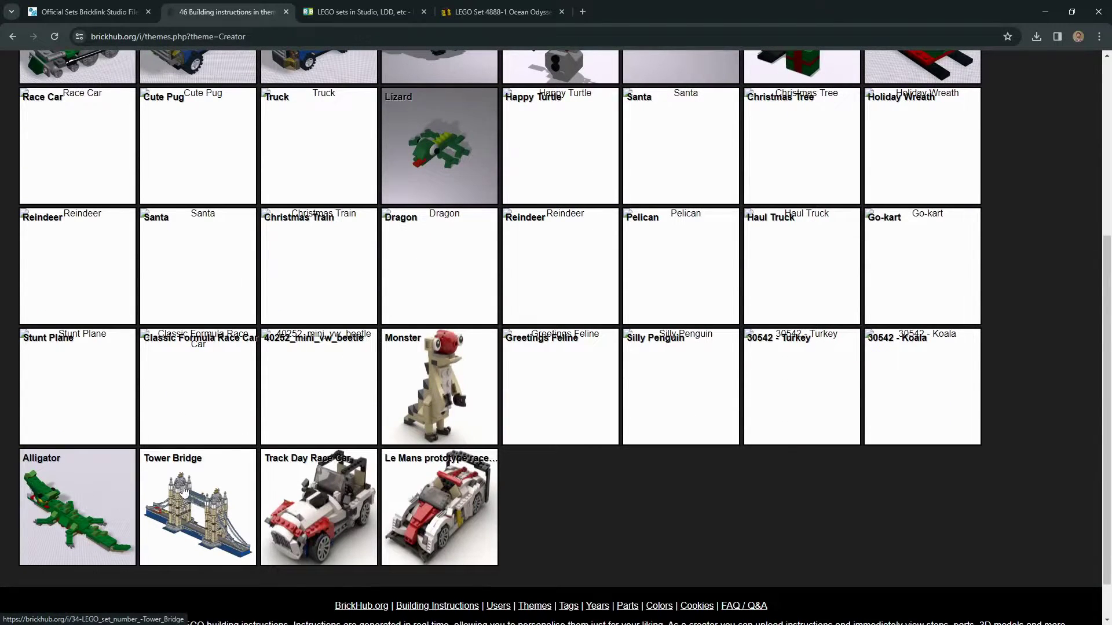
scroll(182, 491, "up", 4)
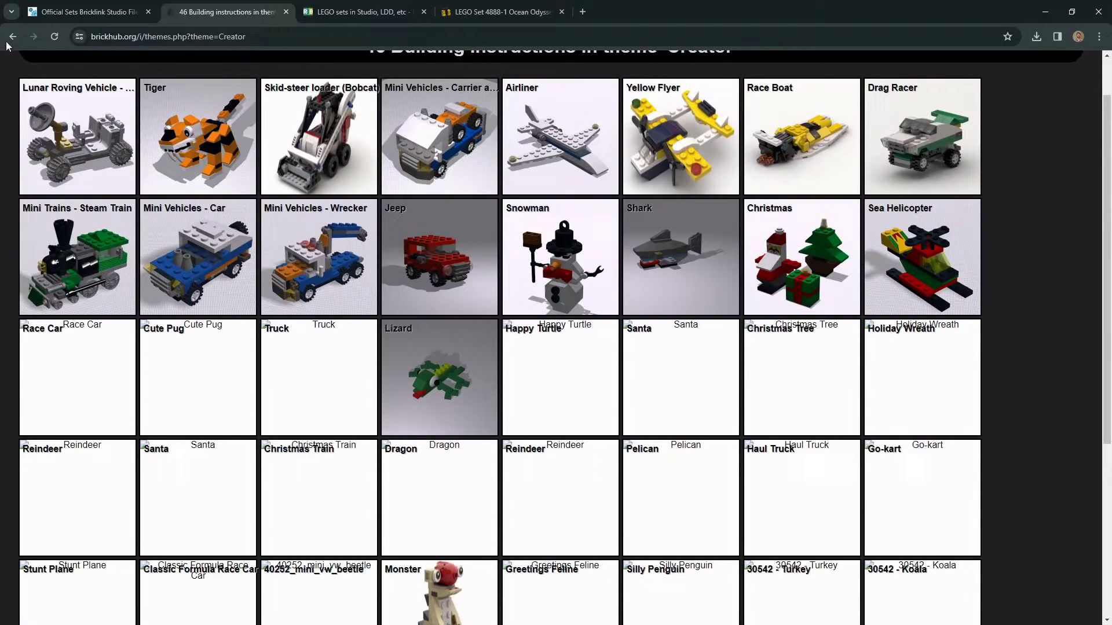
Go back and open the Modular buildings theme, then pick Cafe Corner.
left_click(11, 37)
left_click(535, 362)
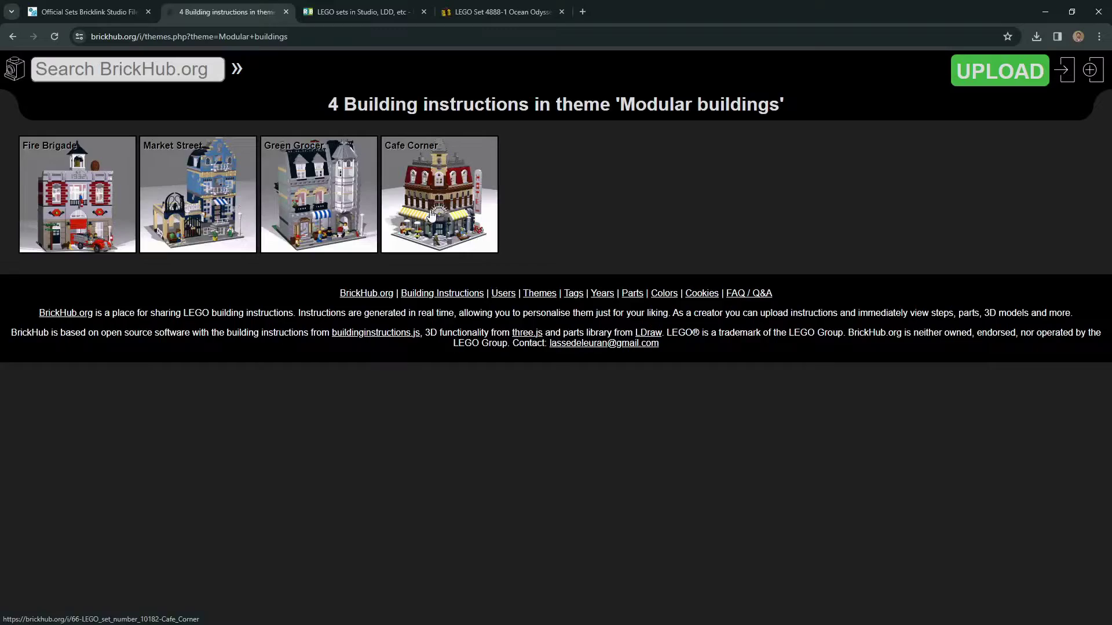
left_click(431, 215)
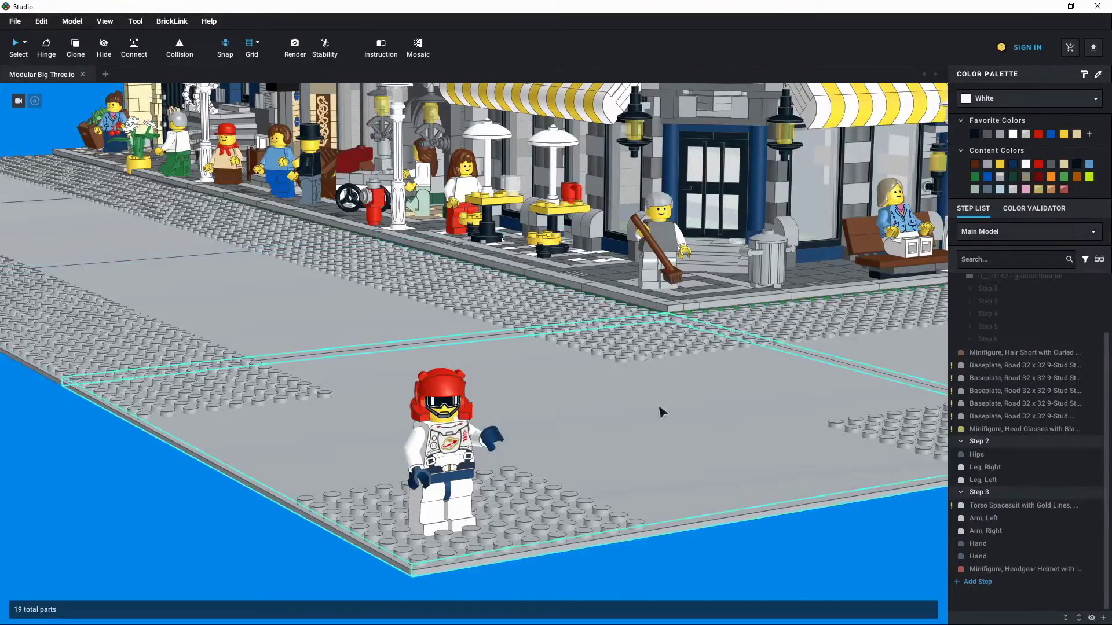
scroll(678, 400, "up", 5)
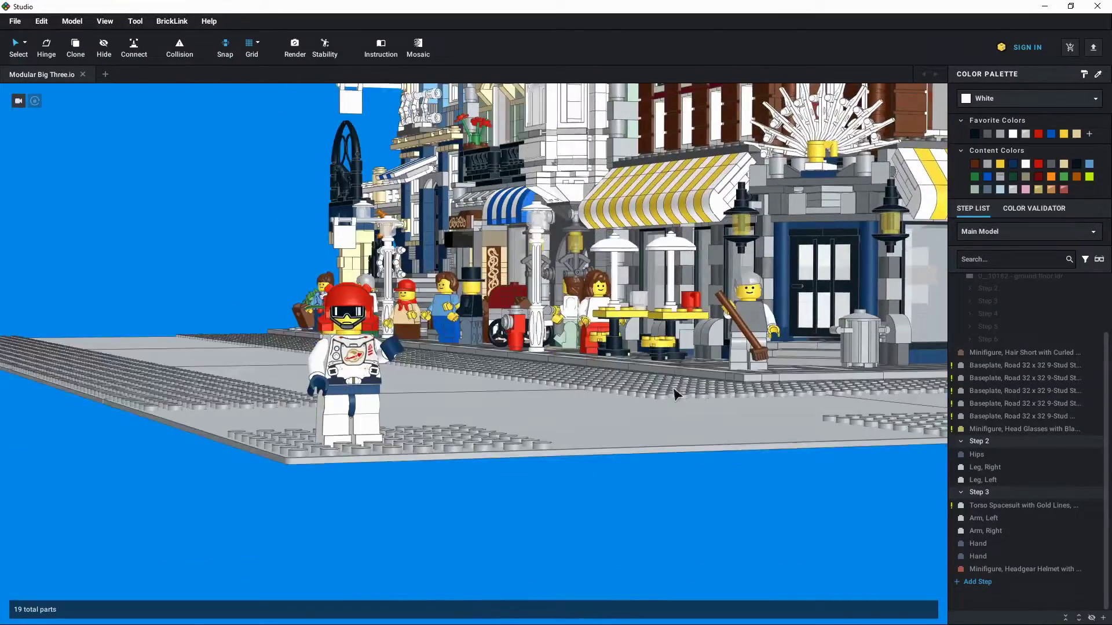
scroll(674, 394, "down", 10)
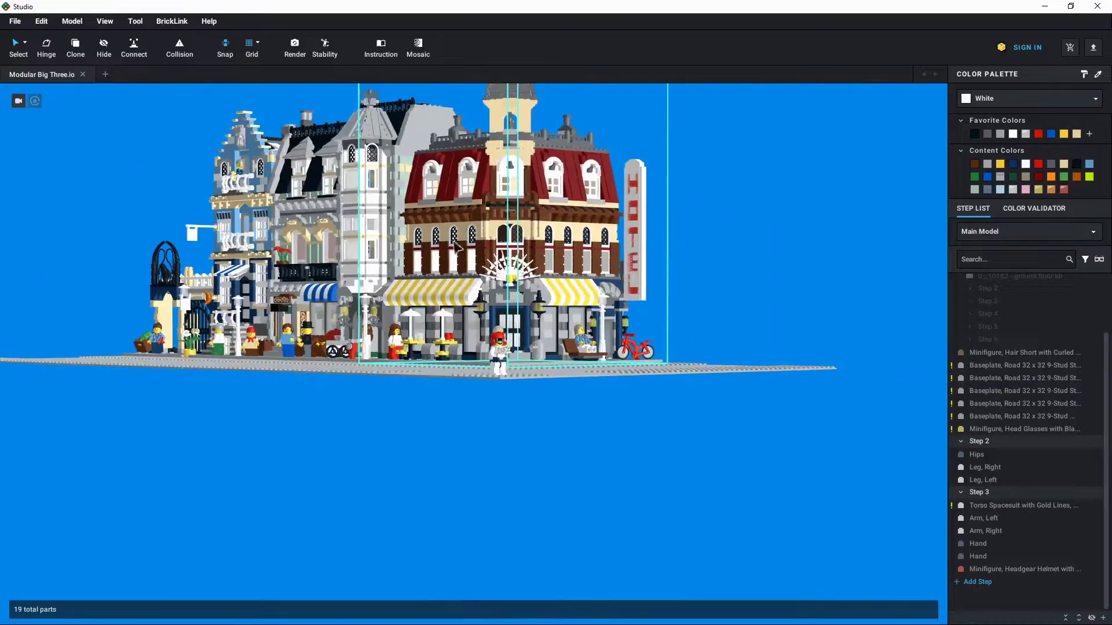
right_click_drag(454, 247, 510, 342)
scroll(492, 301, "up", 3)
scroll(510, 345, "down", 2)
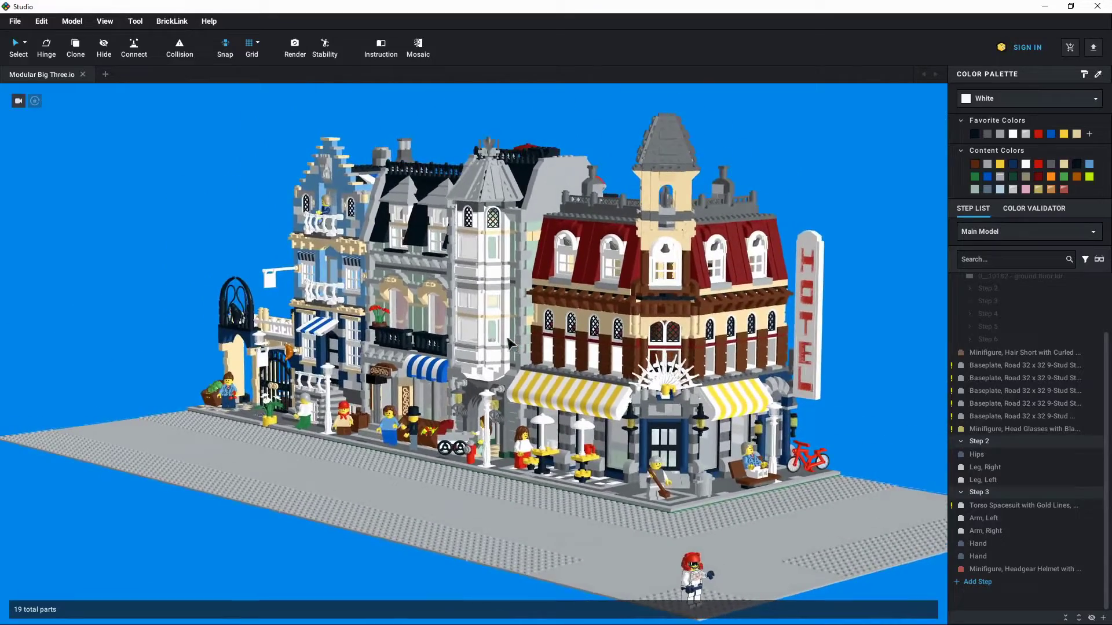
scroll(512, 325, "up", 4)
scroll(511, 326, "down", 2)
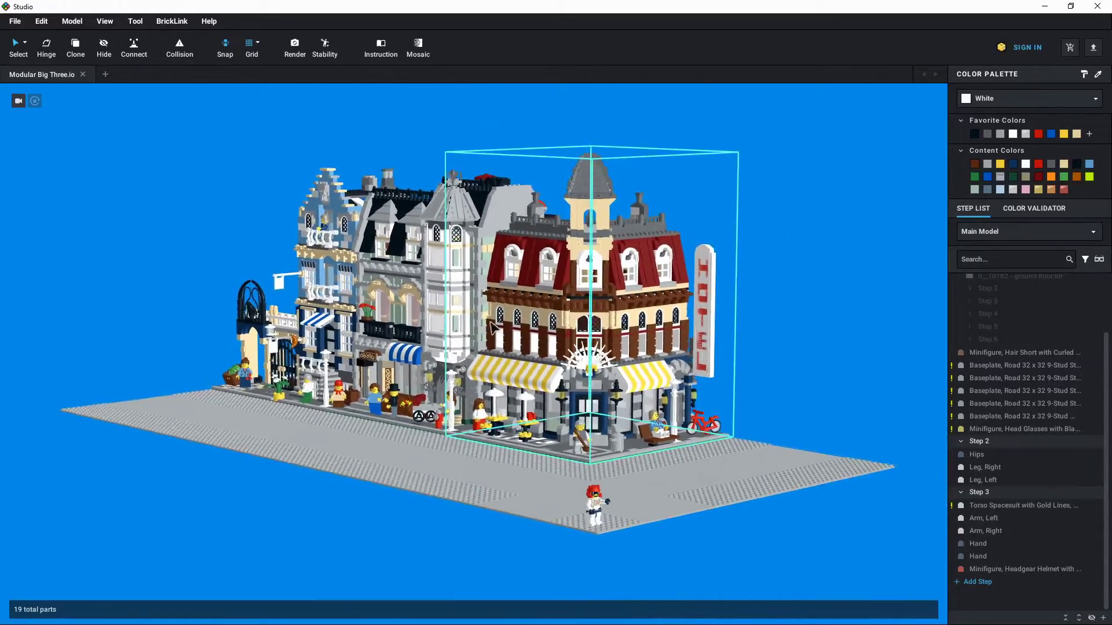
scroll(541, 327, "up", 3)
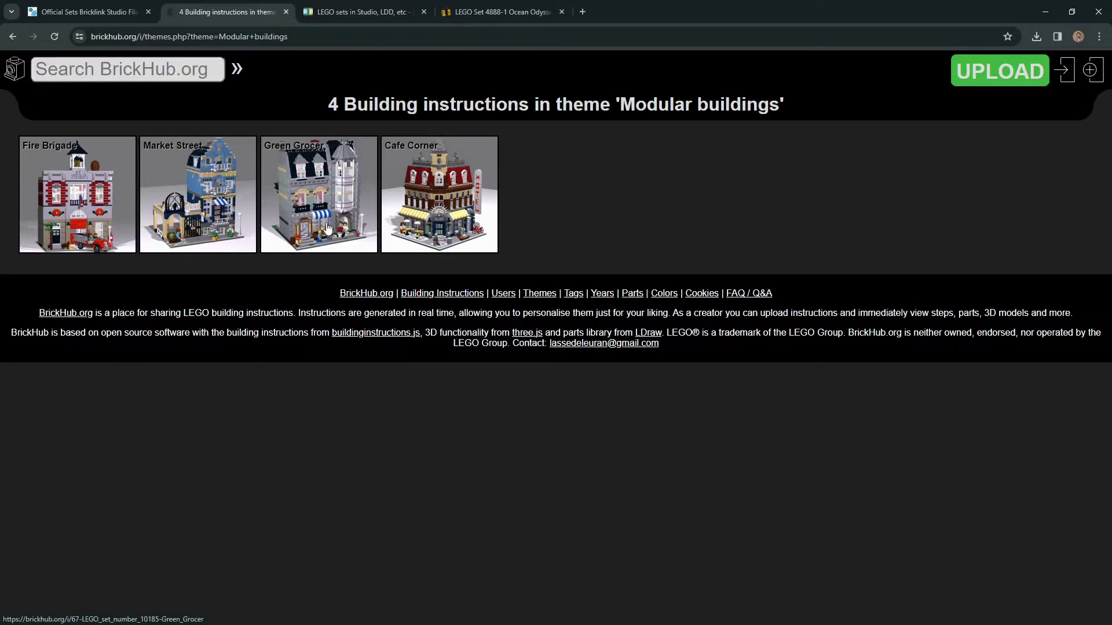
Open Cafe Corner (set 10182, 2399 parts) and scroll down to its license box and Download button.
left_click(432, 190)
scroll(271, 251, "down", 1)
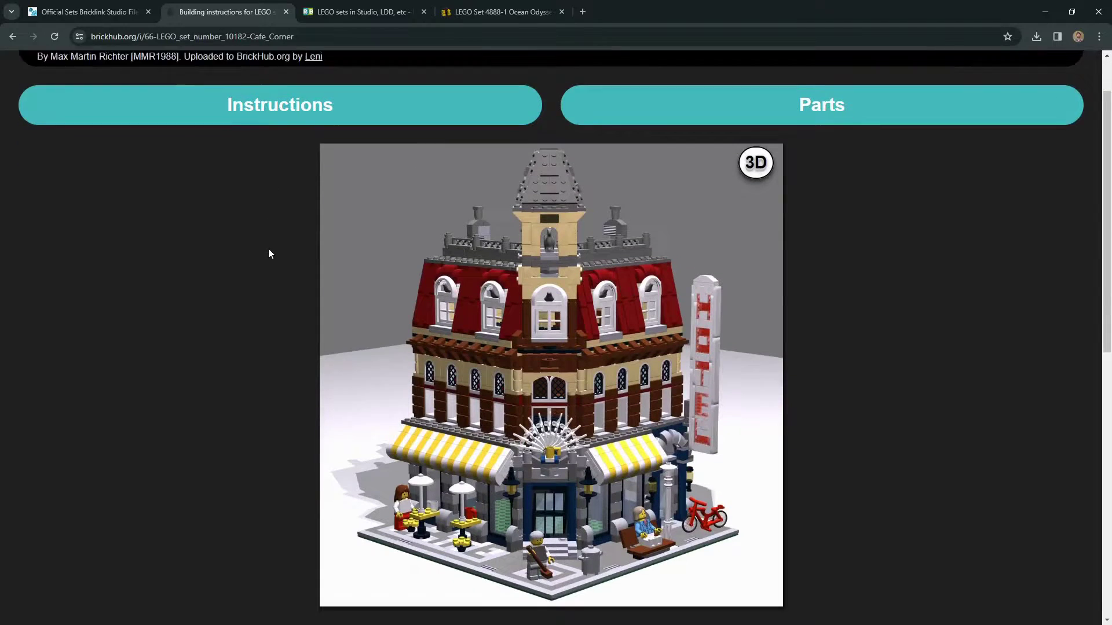
scroll(267, 255, "up", 1)
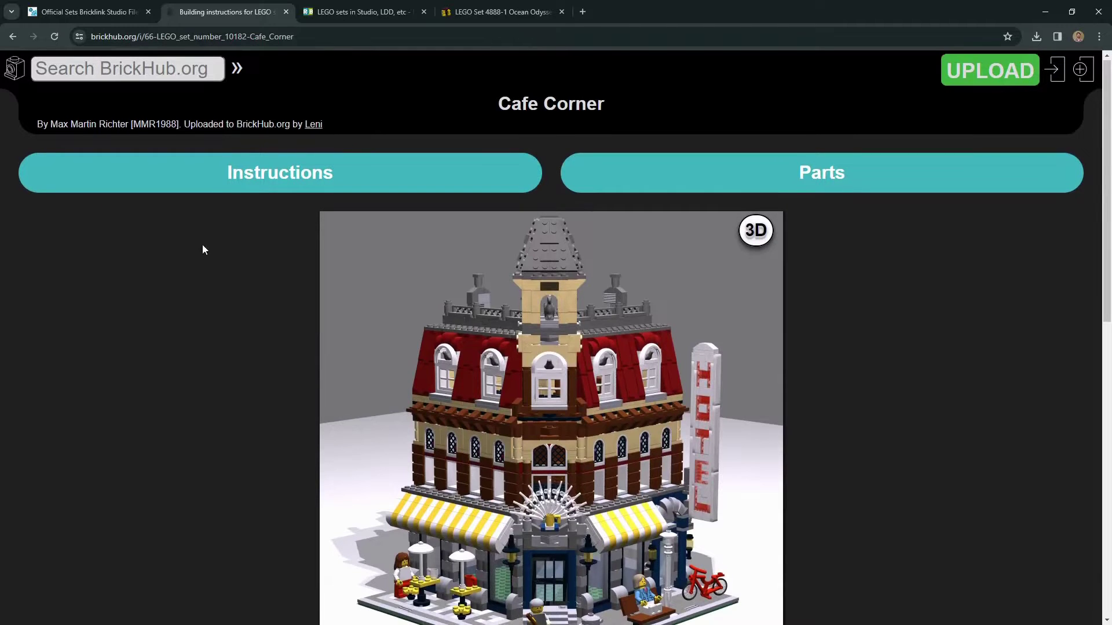
scroll(204, 247, "down", 10)
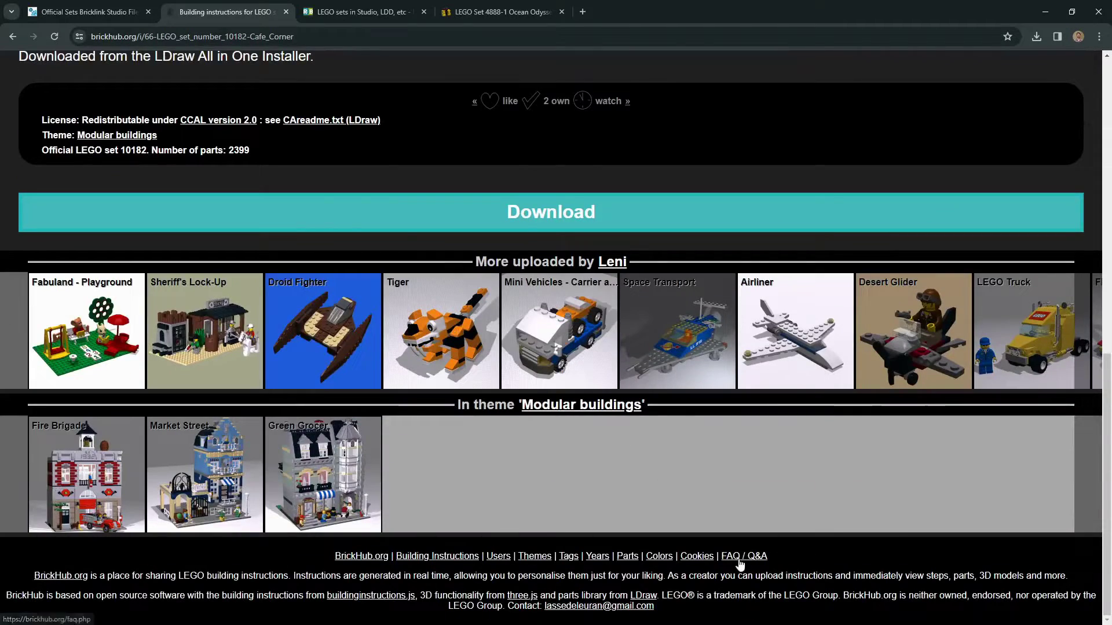
scroll(717, 492, "up", 5)
scroll(715, 489, "up", 4)
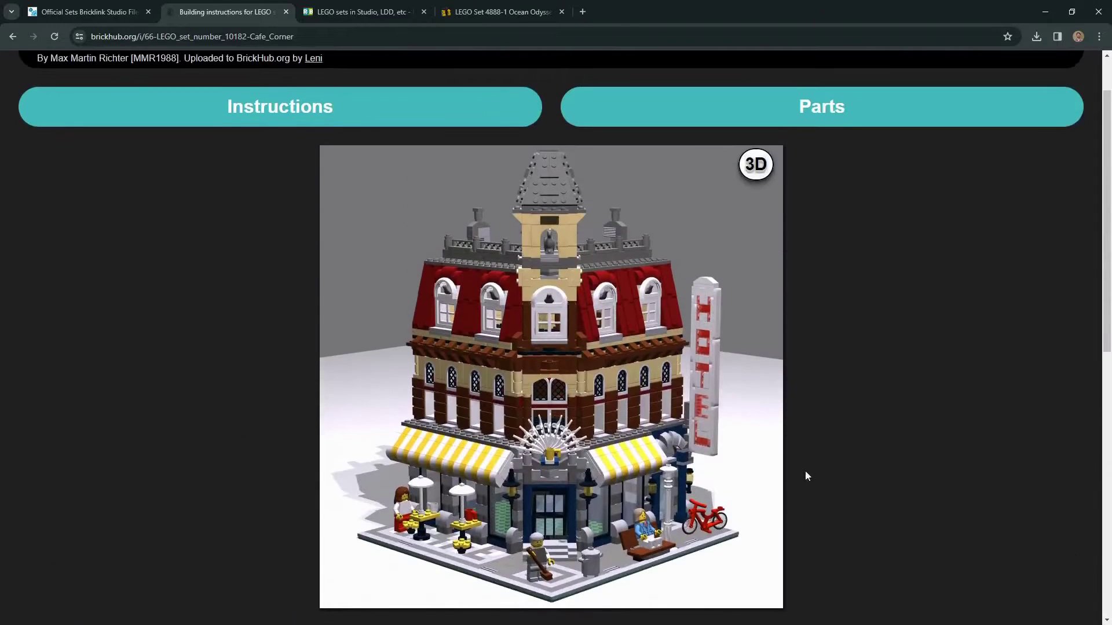
scroll(850, 443, "down", 2)
scroll(850, 444, "up", 1)
scroll(853, 310, "down", 1)
scroll(863, 310, "up", 1)
scroll(290, 206, "down", 5)
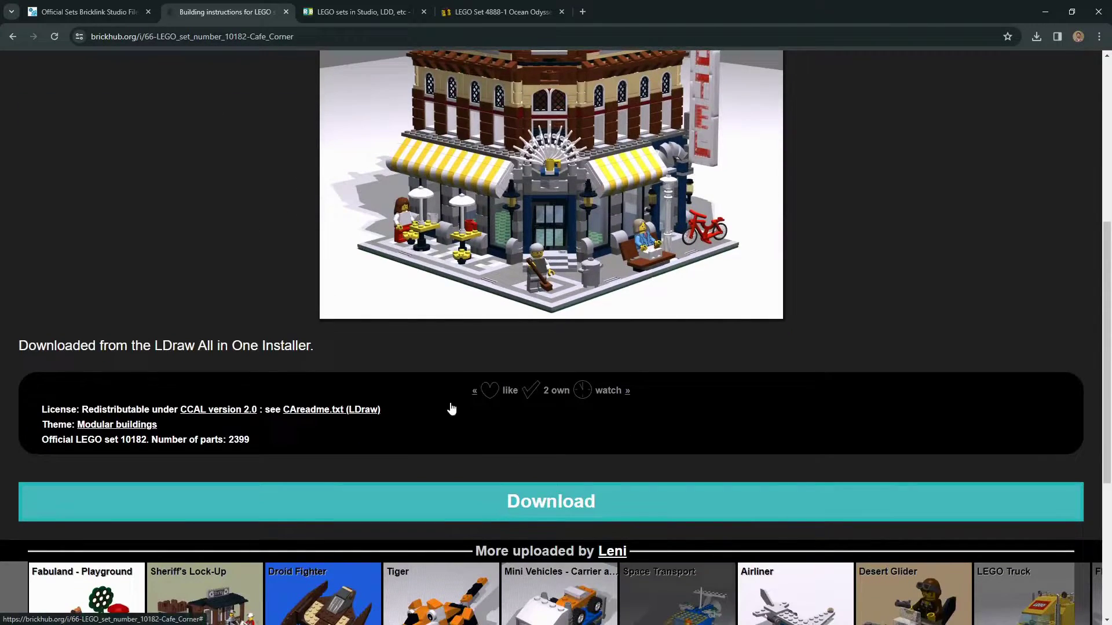
left_click(453, 372)
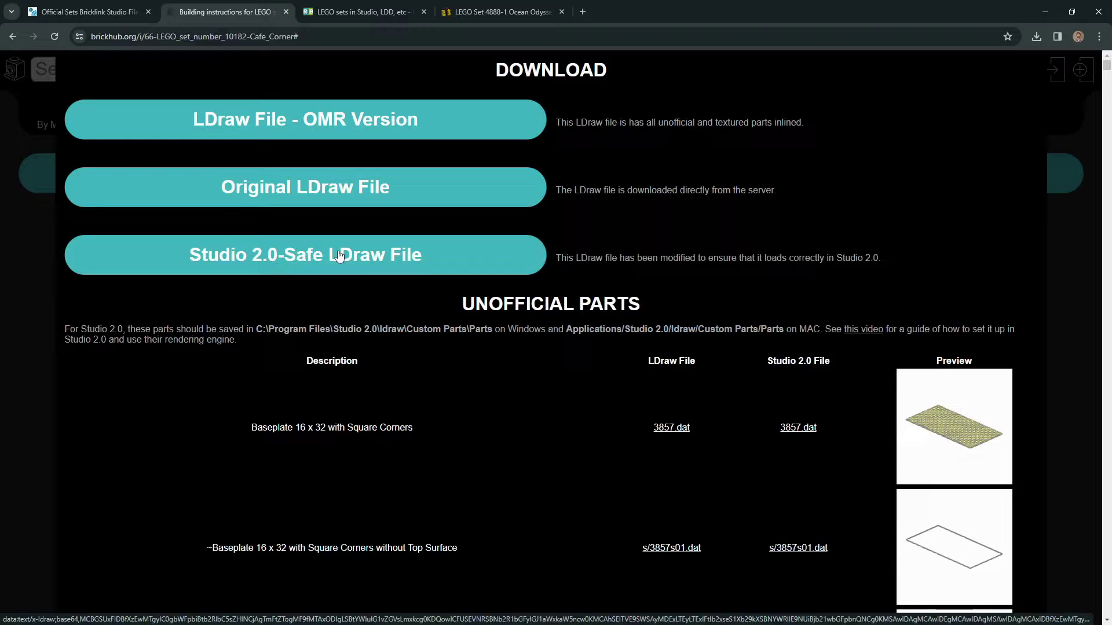
left_click(363, 259)
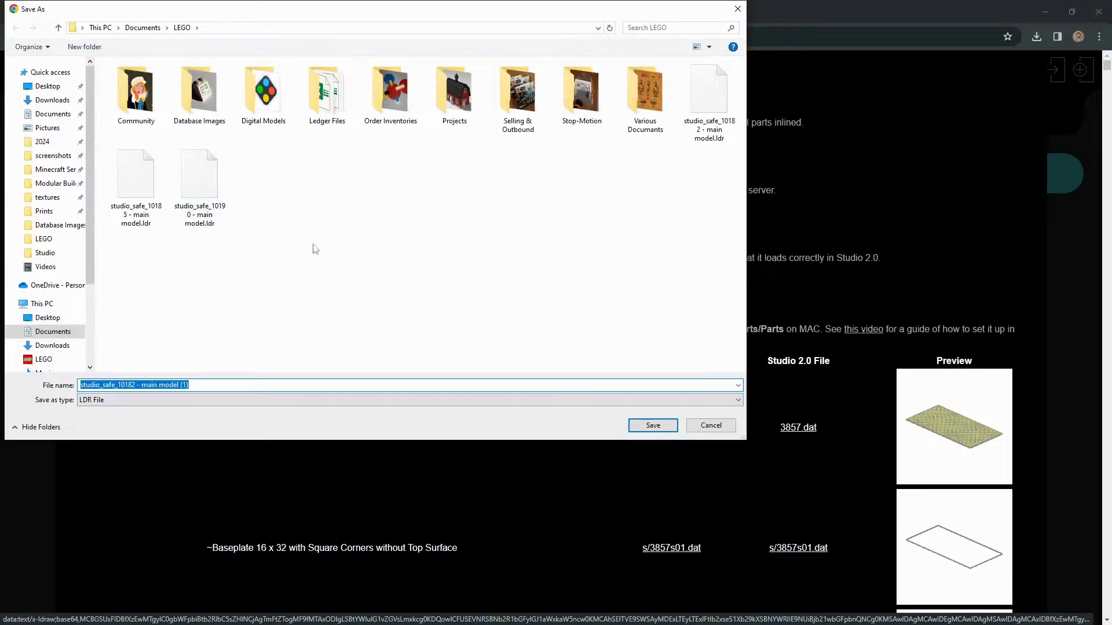
left_click(711, 427)
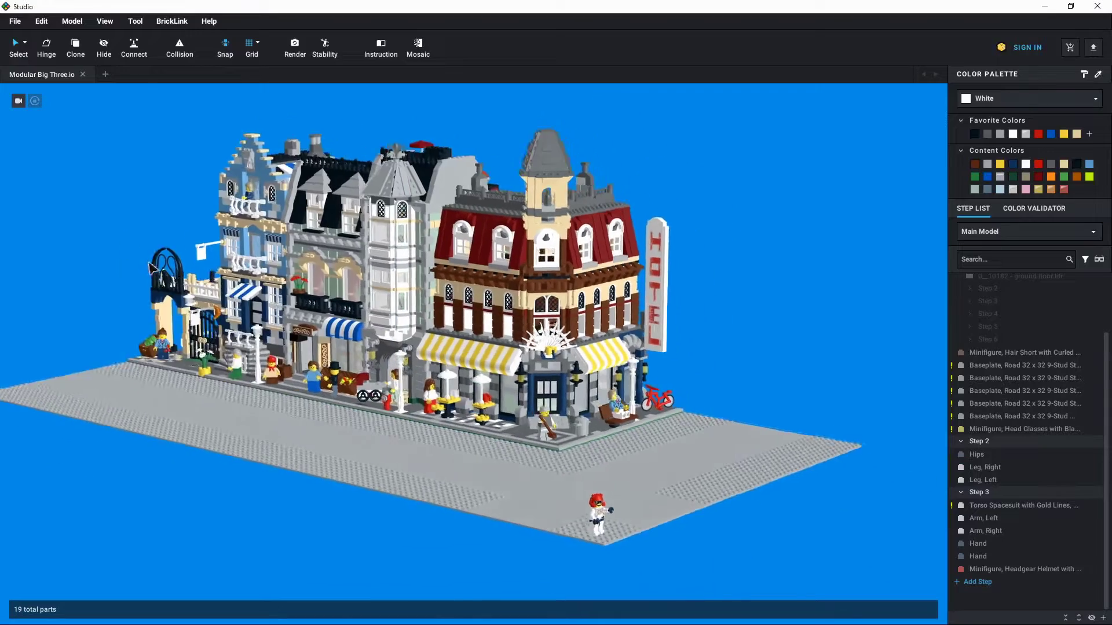
Adjust the street view, add a new empty Untitled Model tab, and show the File > Import options.
right_click_drag(150, 263, 152, 265)
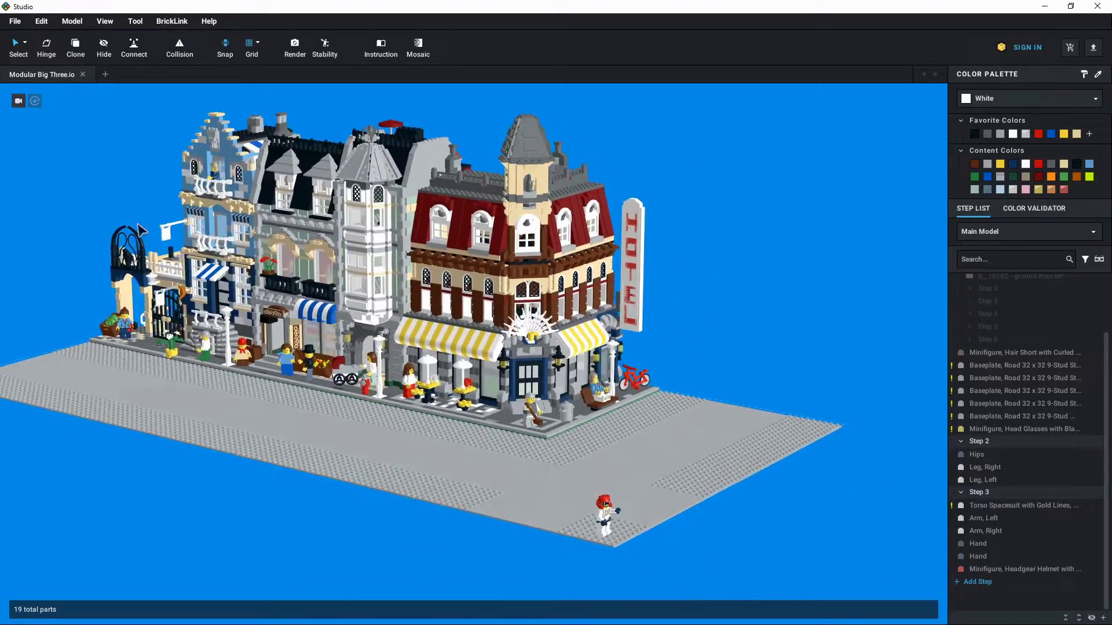
middle_click_drag(138, 224, 194, 257)
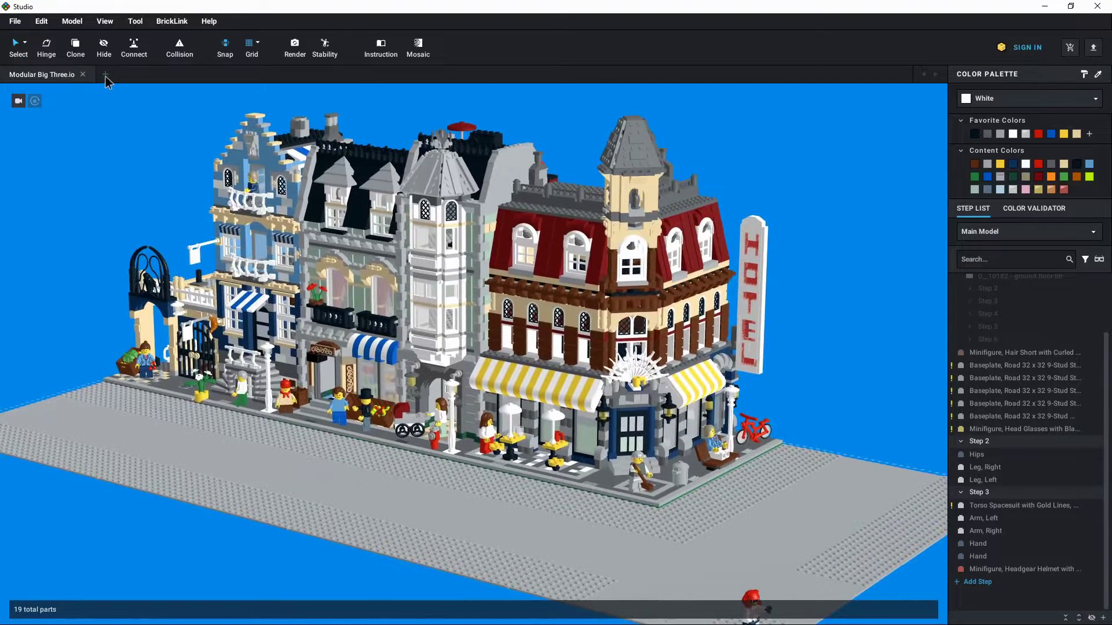
left_click(106, 75)
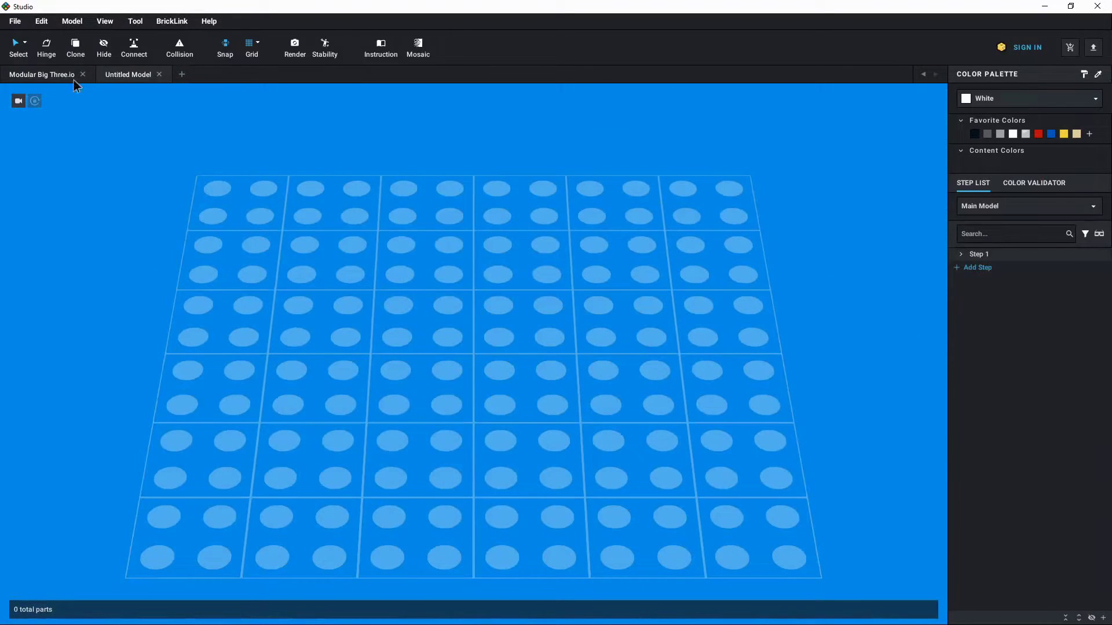
left_click(15, 21)
mouse_move(19, 109)
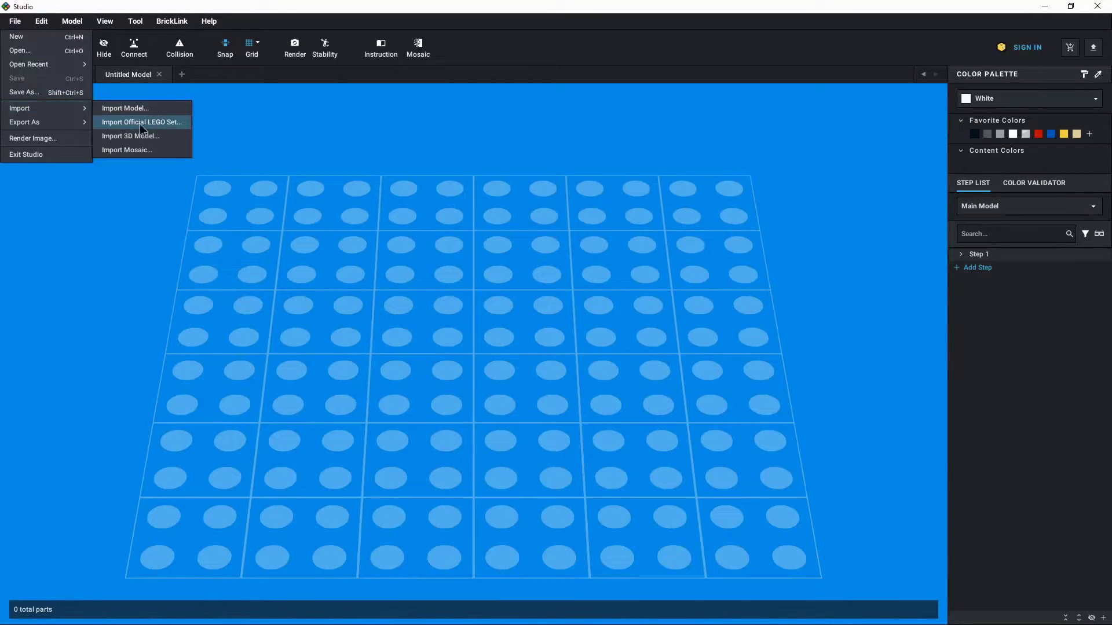
Import 'studio_safe_10182 - main model.ldr' from the LEGO folder into the untitled model.
left_click(129, 108)
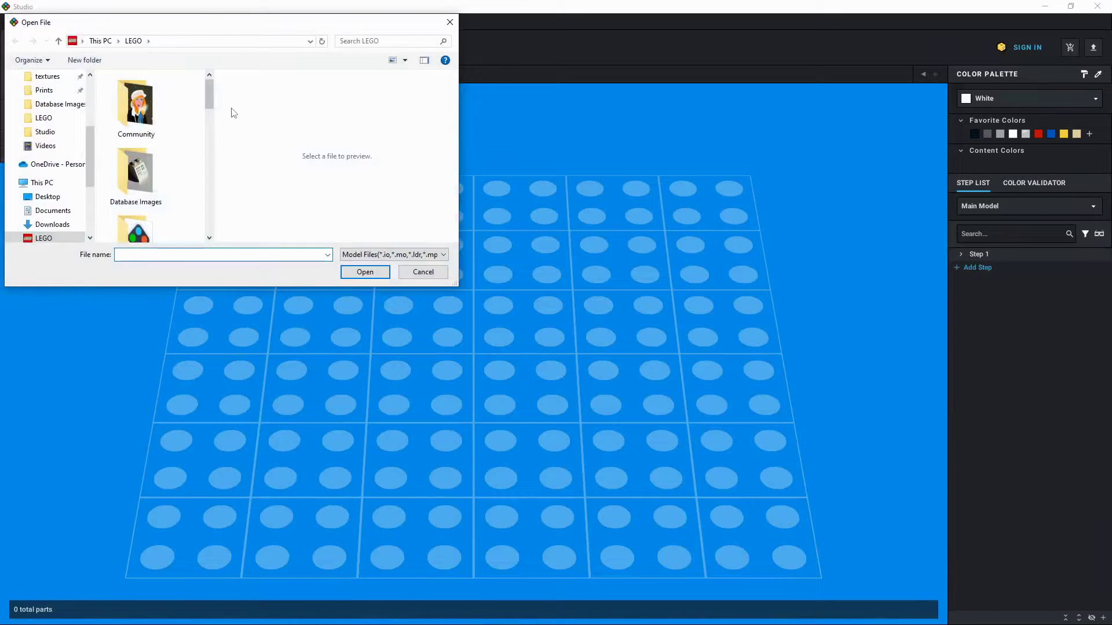
left_click_drag(216, 95, 222, 232)
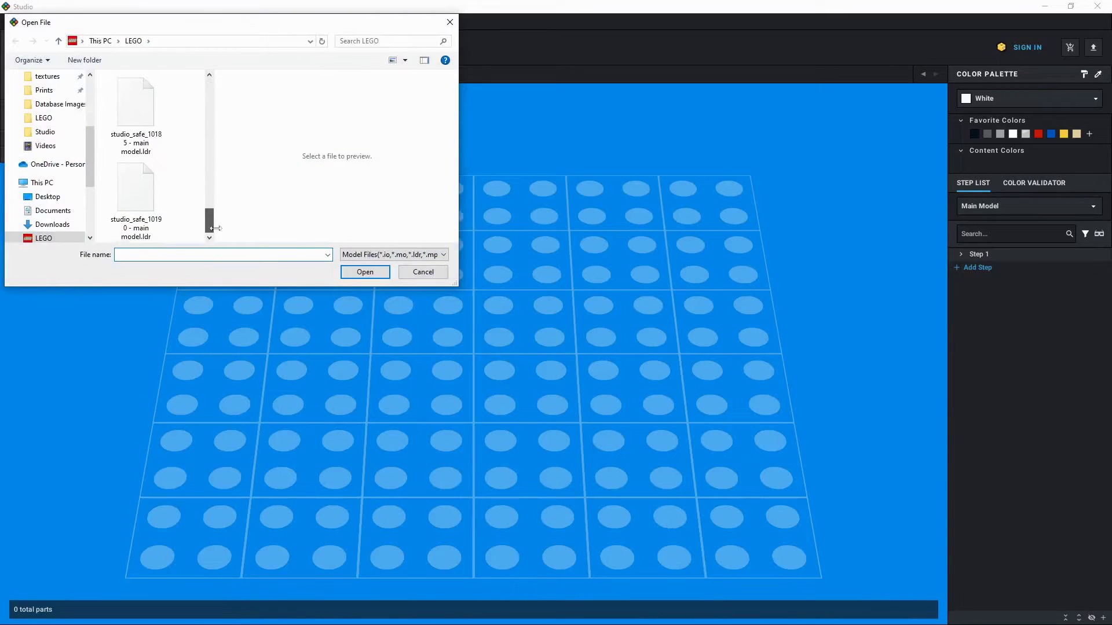
scroll(145, 223, "up", 3)
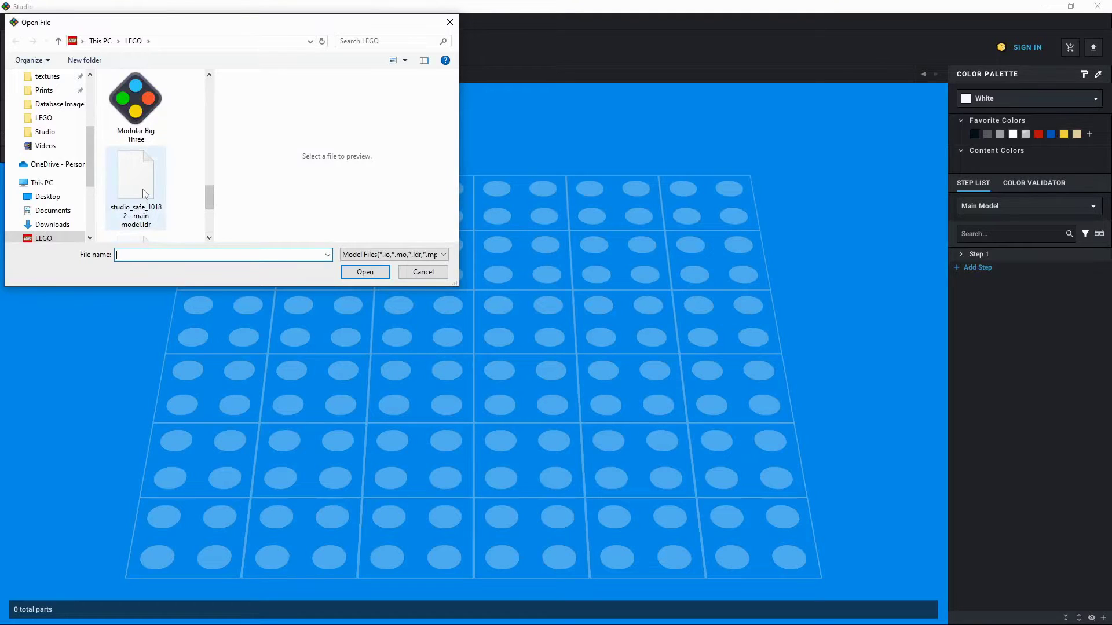
left_click(163, 198)
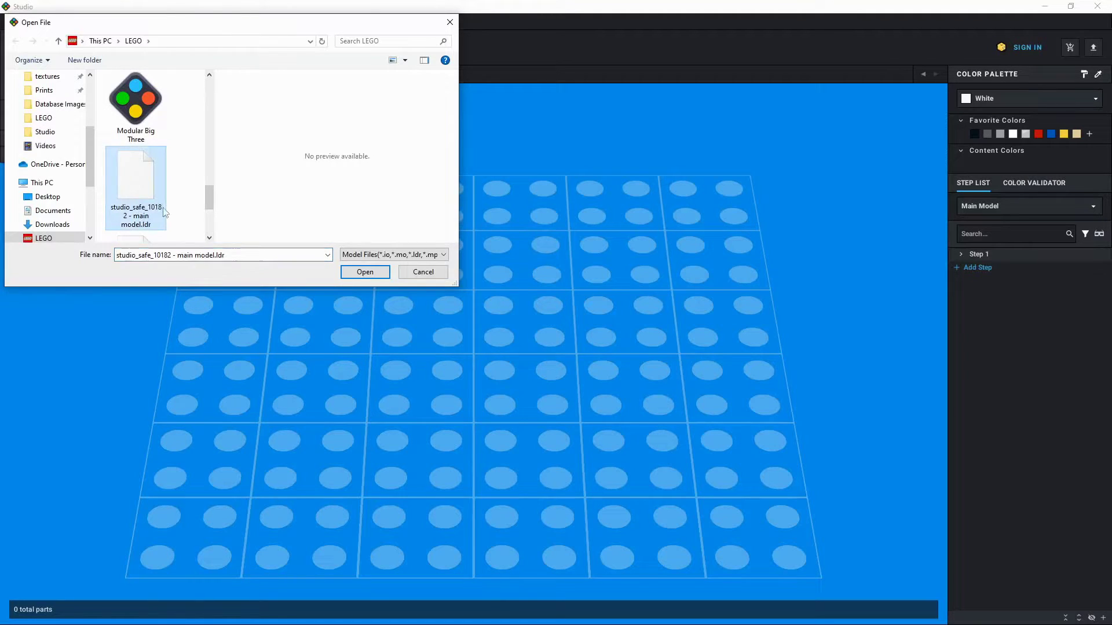
left_click(363, 273)
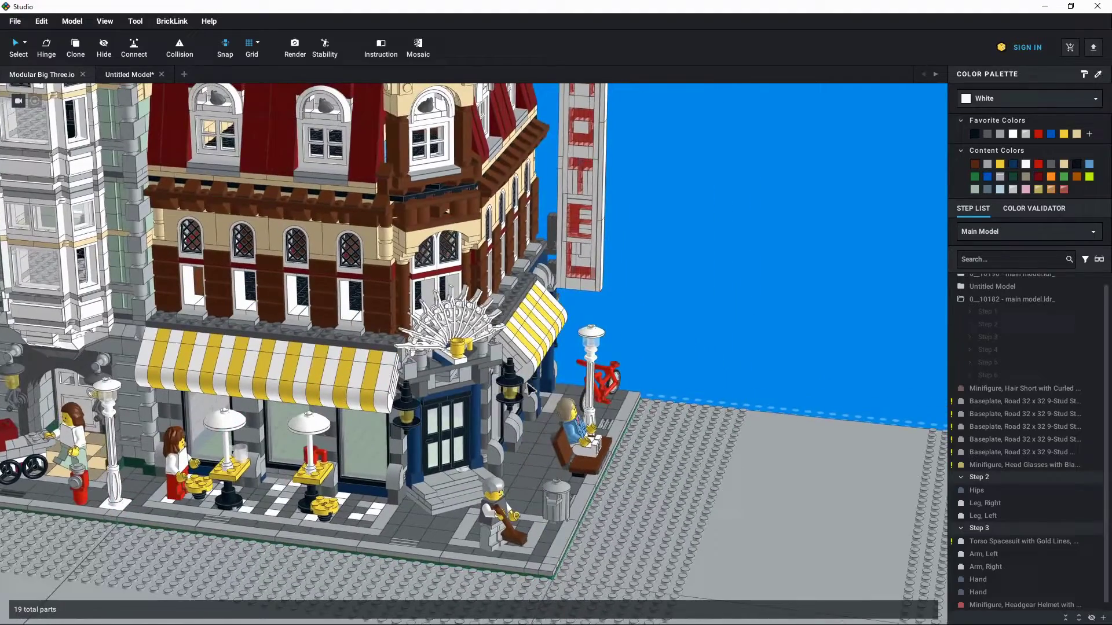
Edit inside the Cafe Corner 10182 submodel, then inside its ground-floor submodel.
left_click(822, 429)
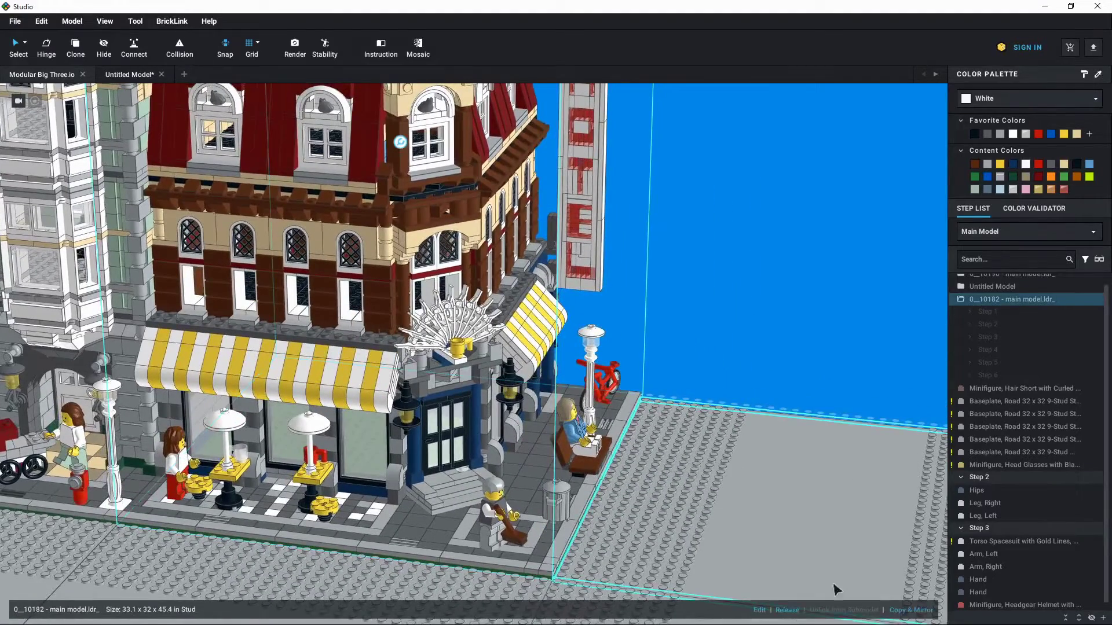
left_click(759, 610)
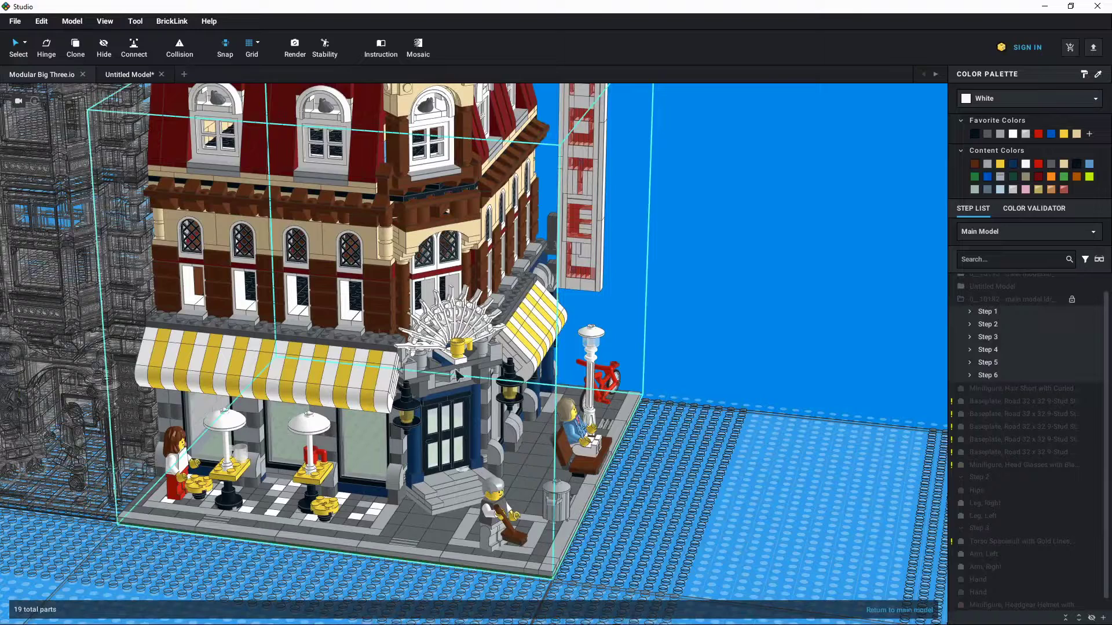
left_click(463, 455)
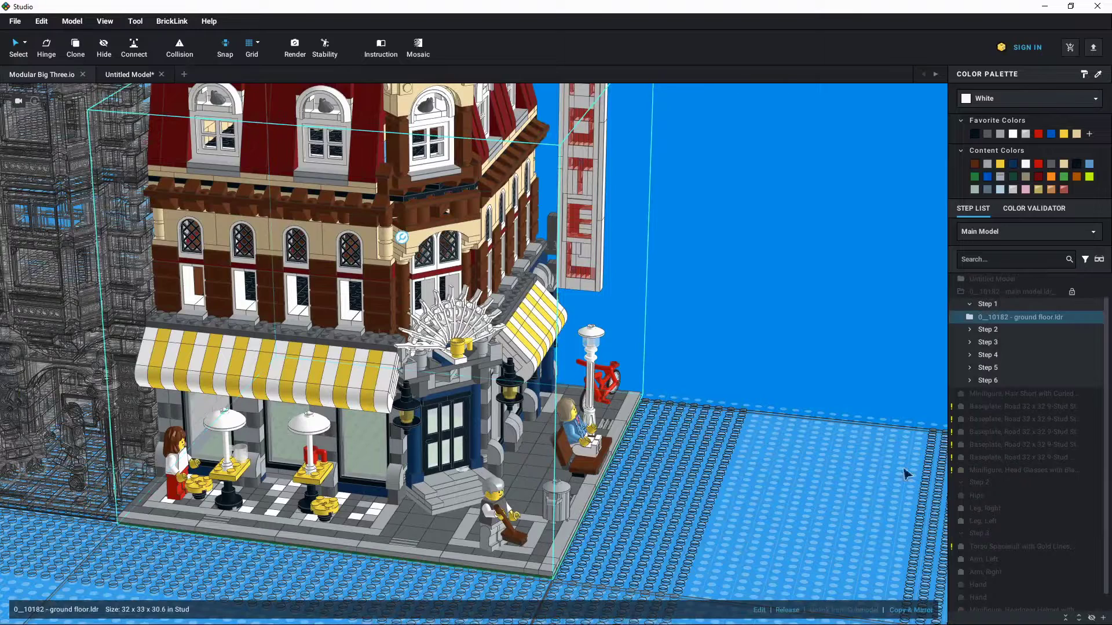
left_click(758, 610)
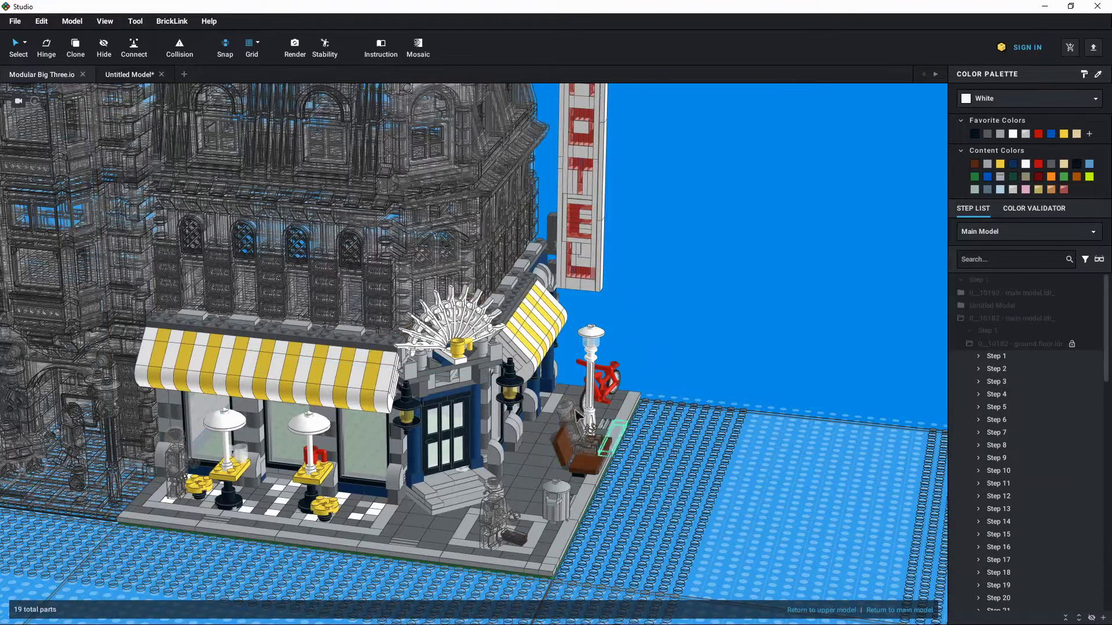
Expand Steps 1–3 in the Step List, checking where the Tile 1 x 6 and Tile 1 x 2 pieces sit.
left_click(978, 358)
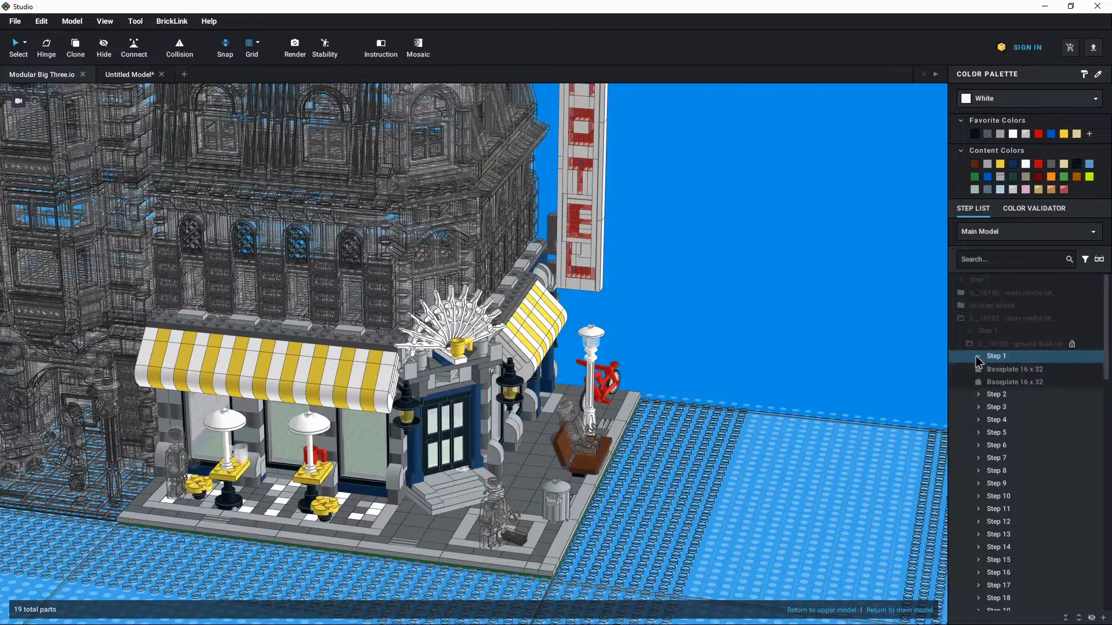
left_click(978, 395)
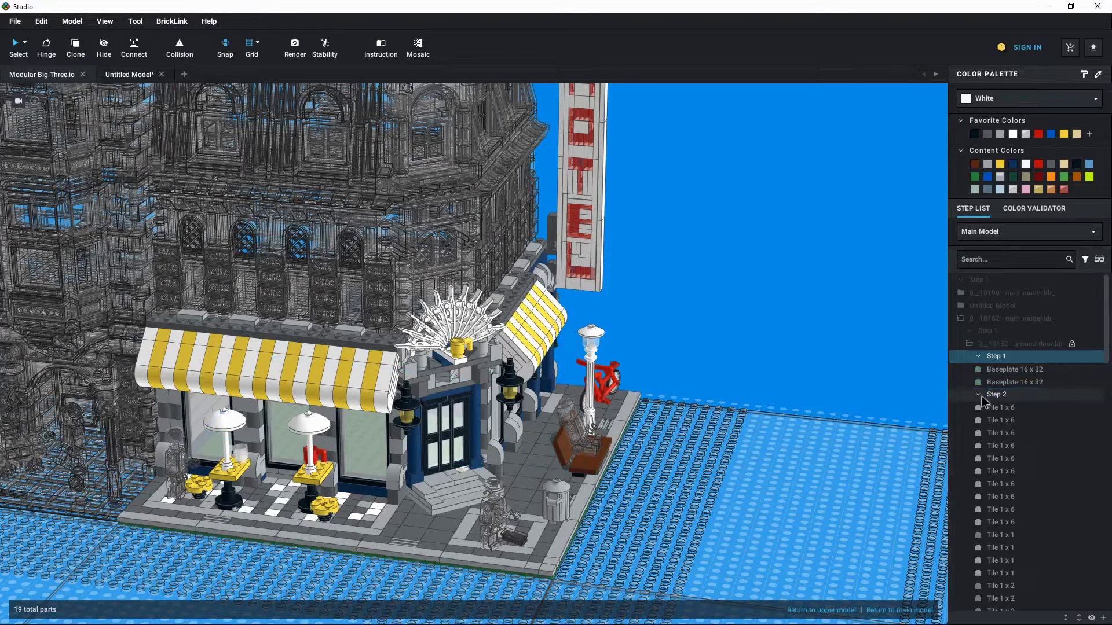
scroll(1011, 480, "down", 2)
left_click(1015, 362)
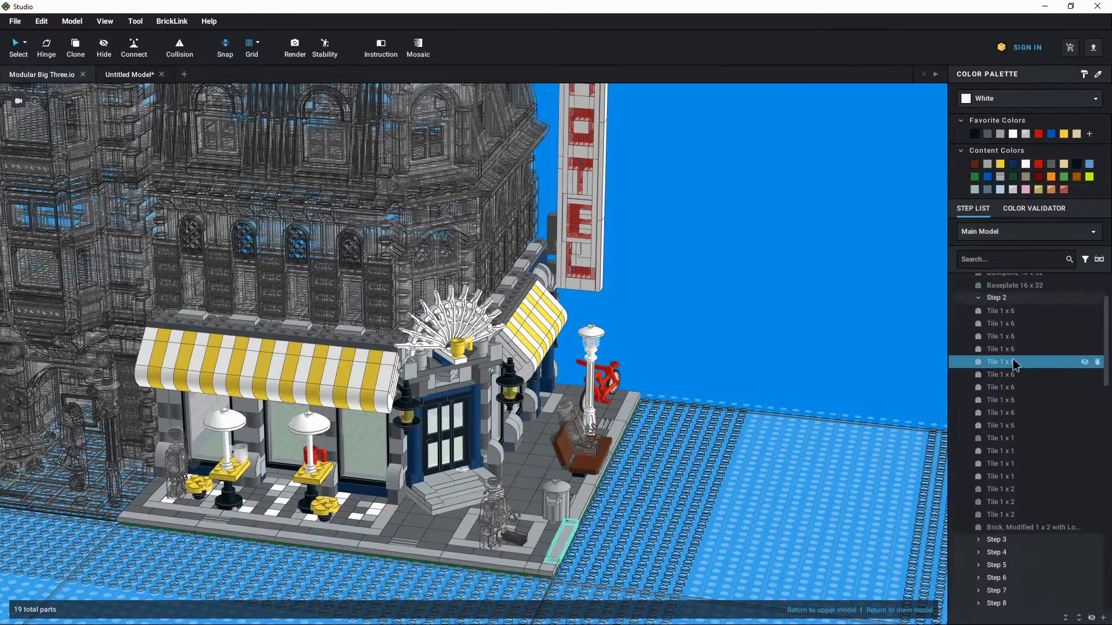
scroll(1015, 363, "down", 2)
left_click(1001, 427)
left_click(1000, 377)
left_click(1000, 402)
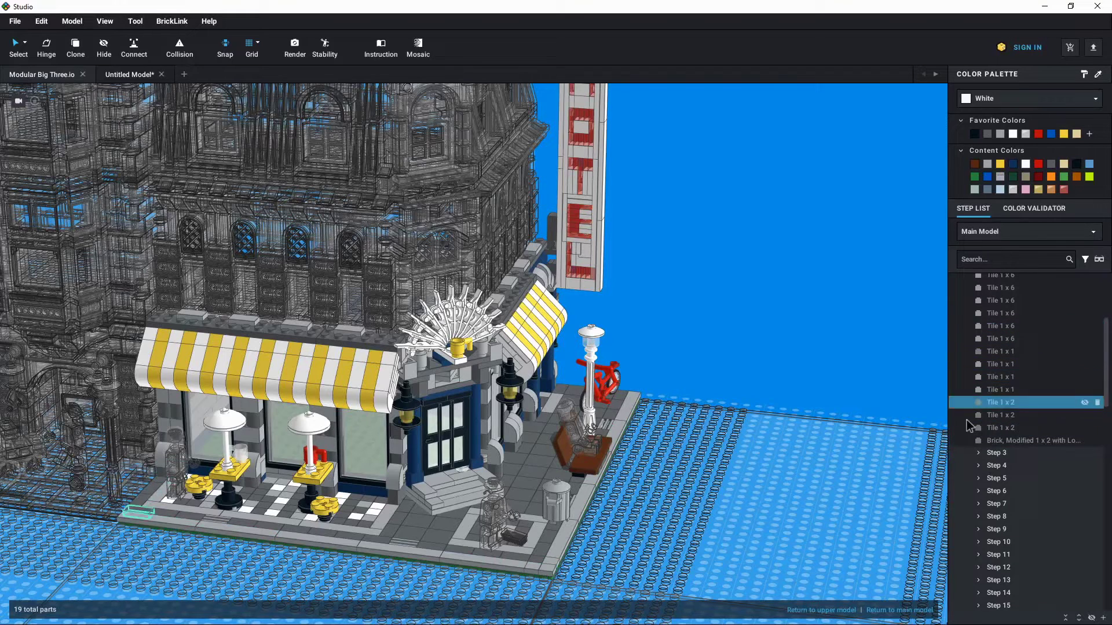
left_click(981, 455)
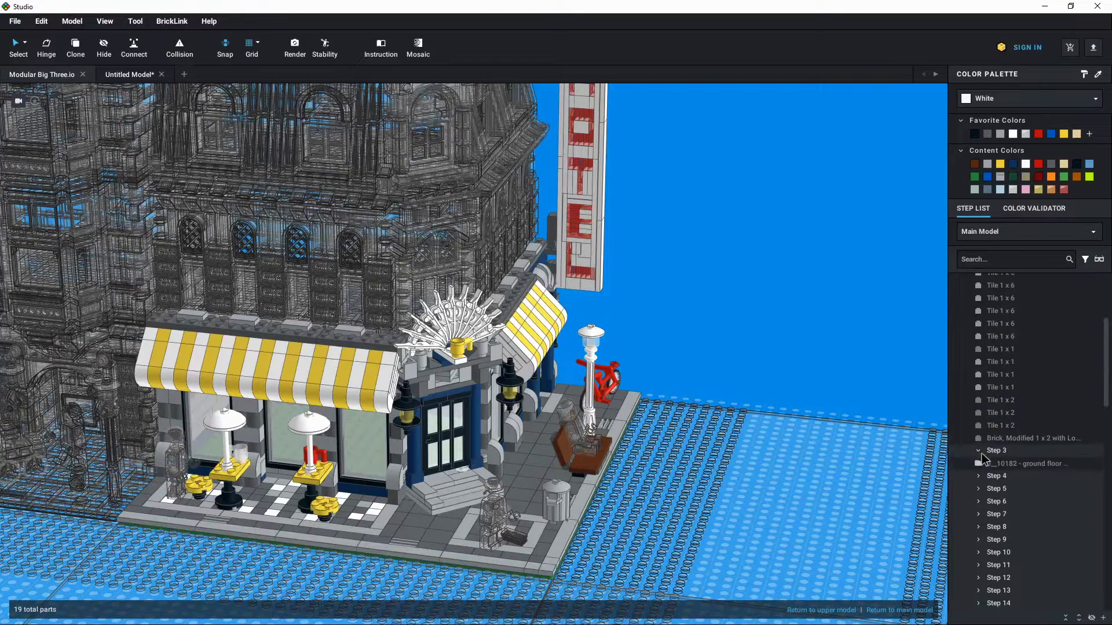
Open the nested ground floor from Step 3 for editing and review its two Plate 1 x 1 parts.
left_click(987, 464)
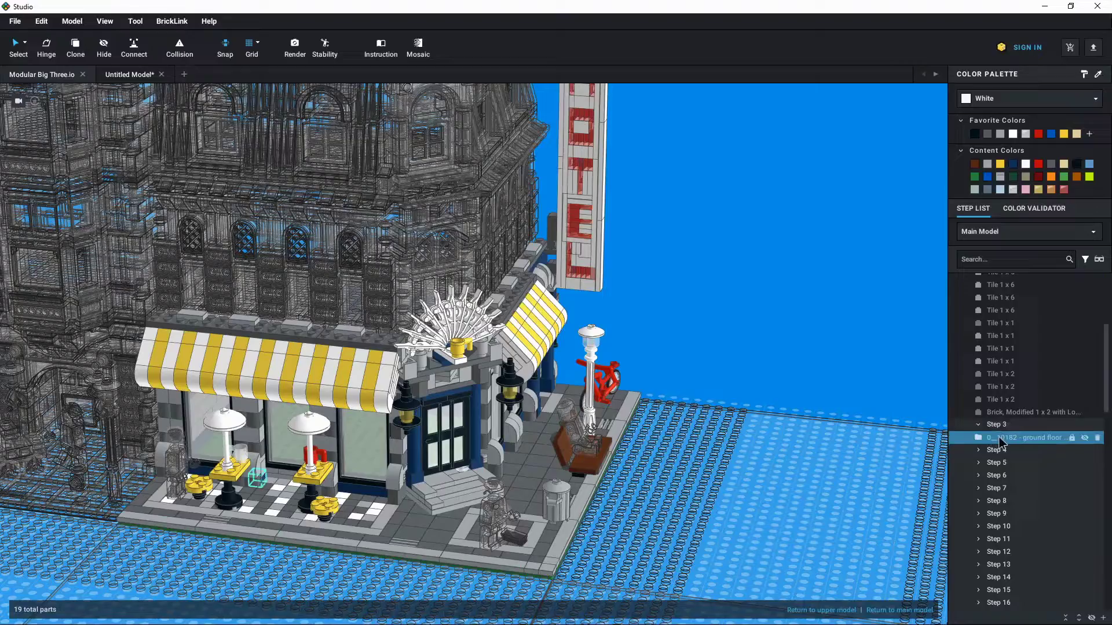
double_click(1000, 439)
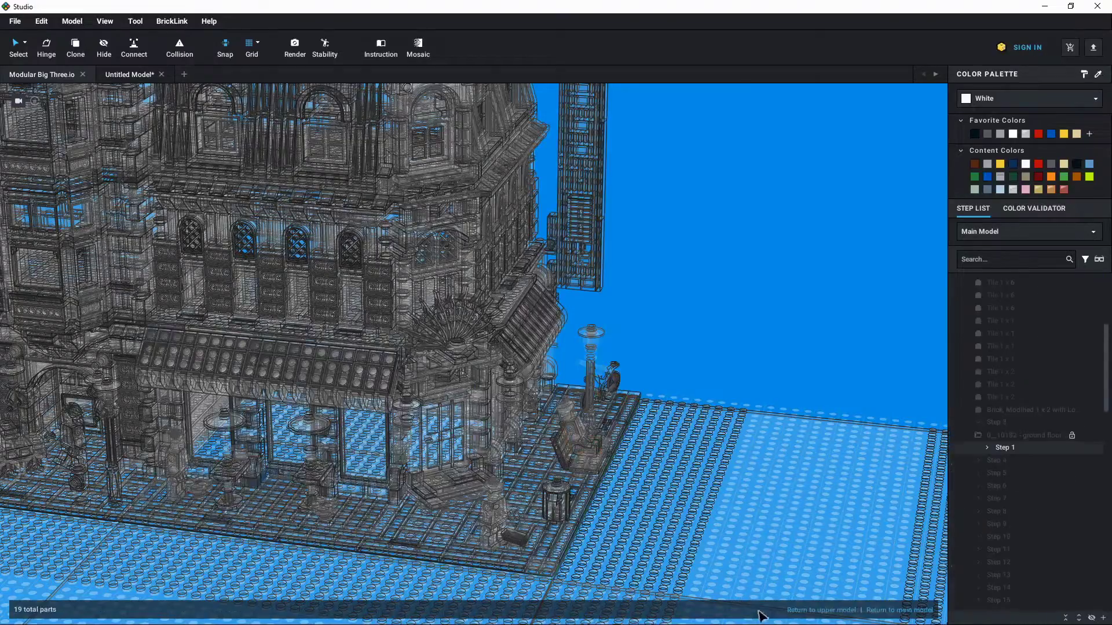
mouse_move(693, 407)
right_mouse_down()
mouse_move(687, 401)
mouse_move(697, 417)
right_mouse_up()
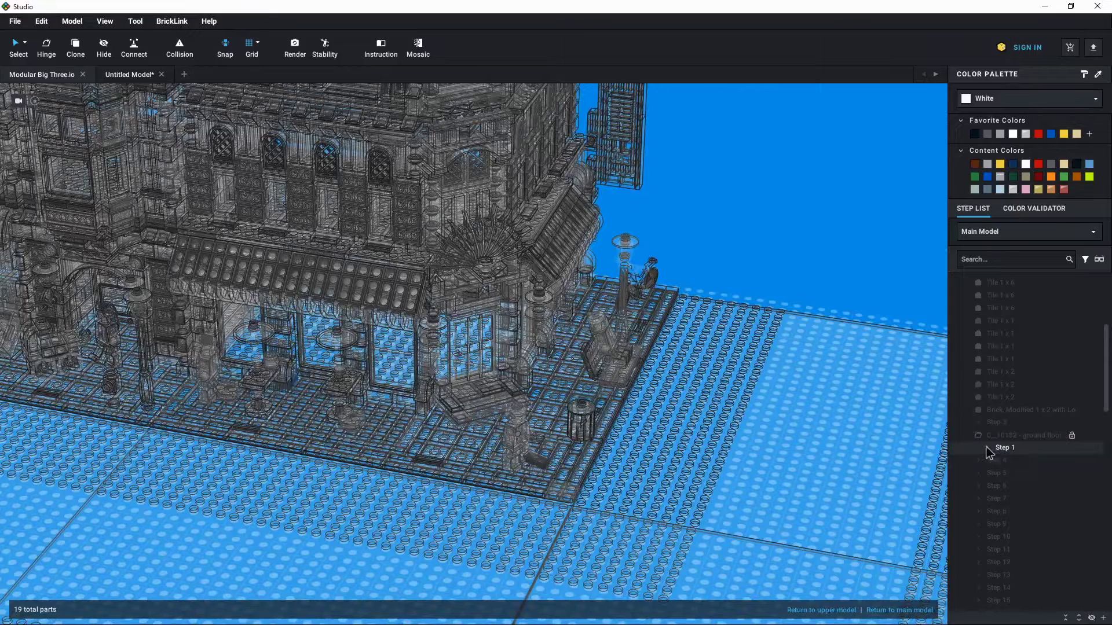
left_click(987, 450)
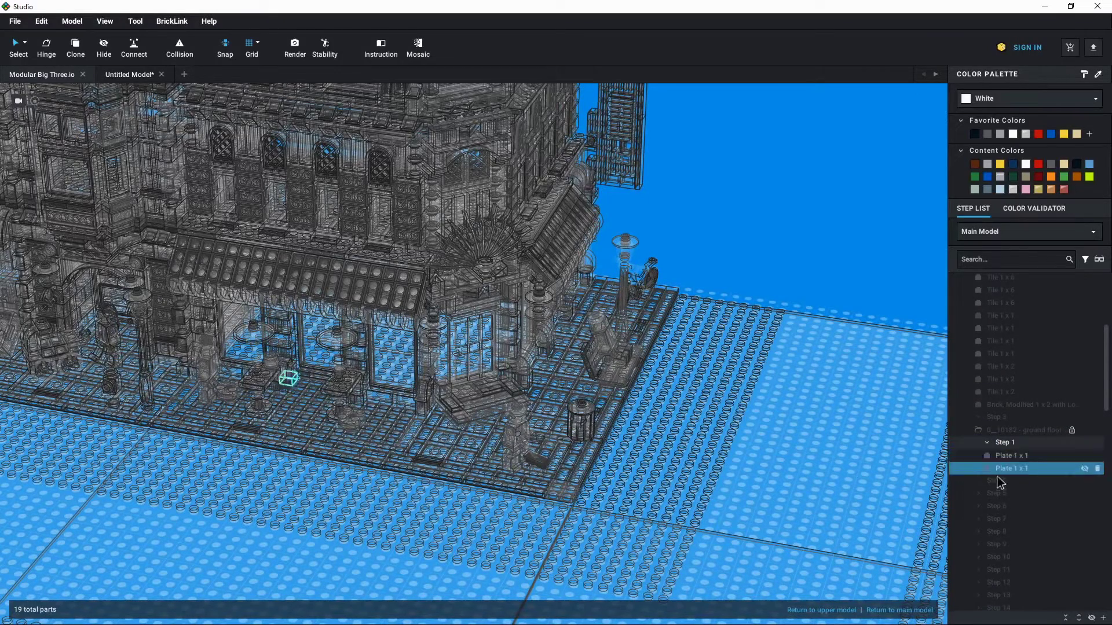
left_click(987, 443)
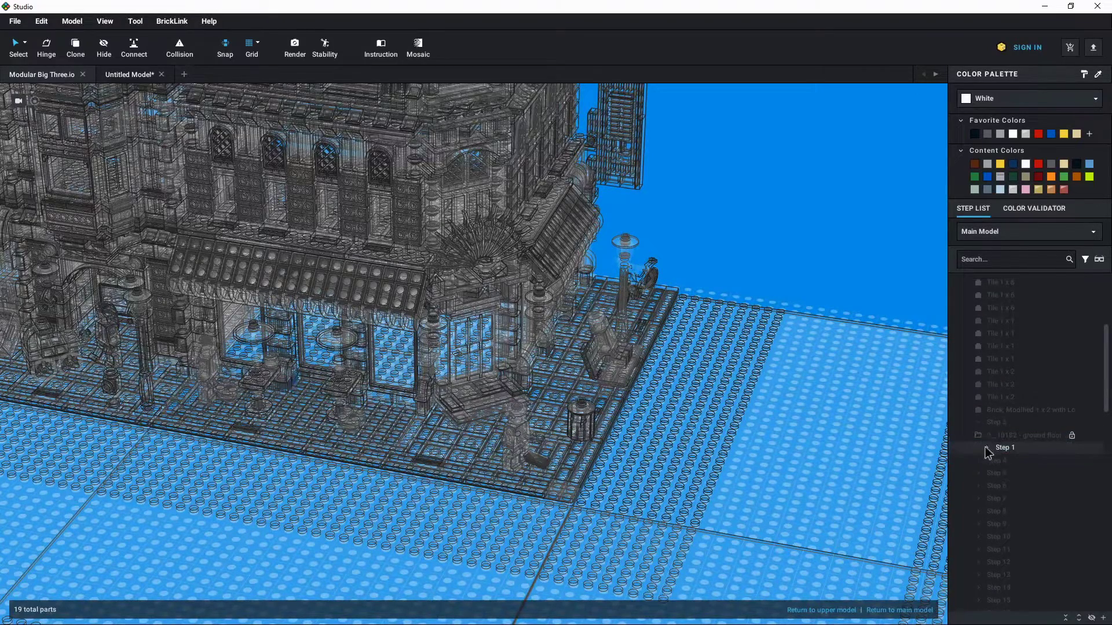
scroll(994, 443, "up", 5)
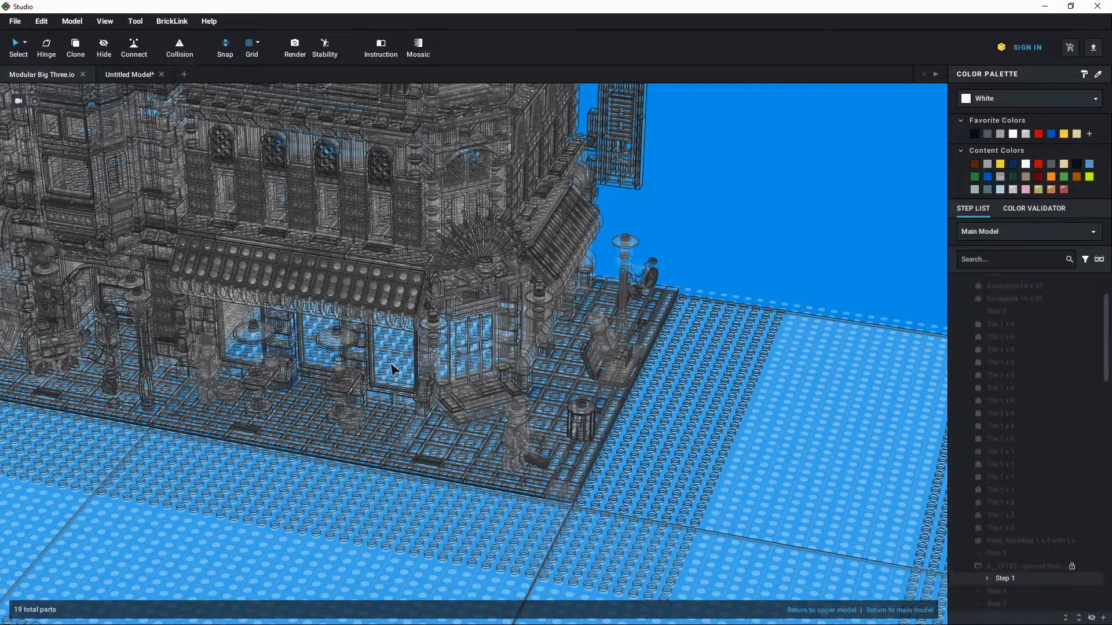
Leave submodel editing, open the Cafe Corner 10182 main model on its own, and select it.
double_click(733, 232)
scroll(711, 254, "down", 3)
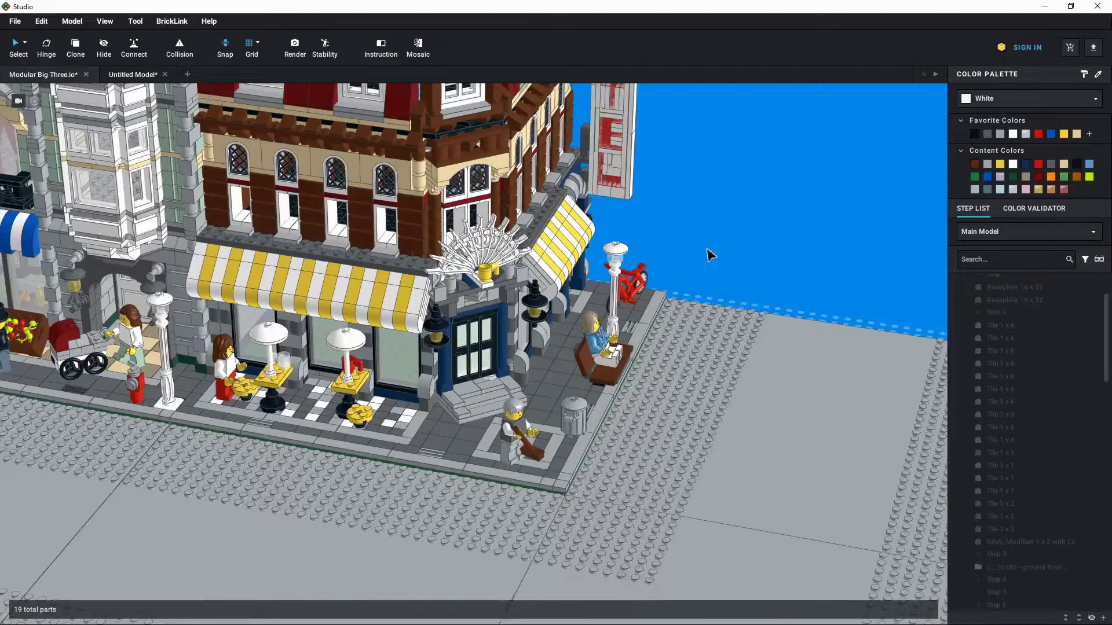
middle_click_drag(658, 292, 667, 346)
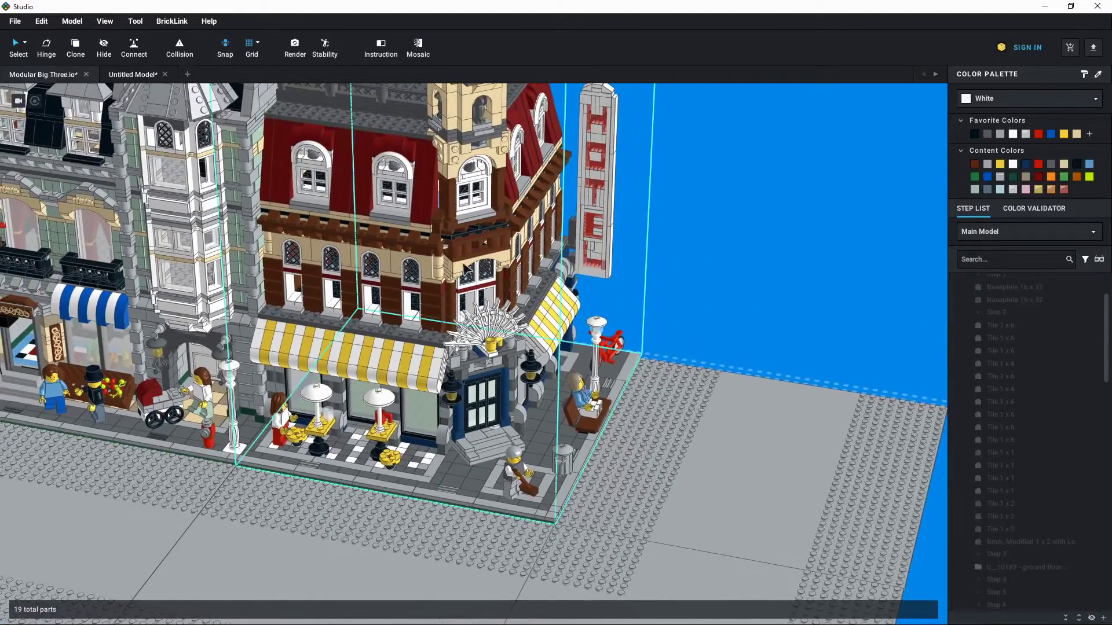
scroll(715, 291, "up", 4)
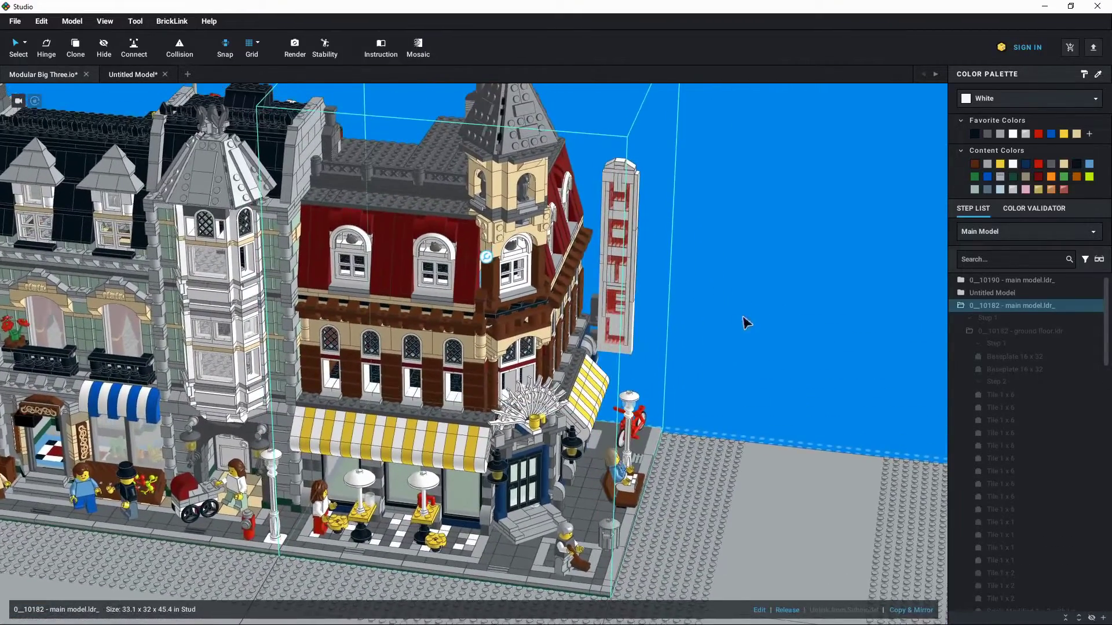
middle_click_drag(743, 317, 788, 341)
double_click(423, 285)
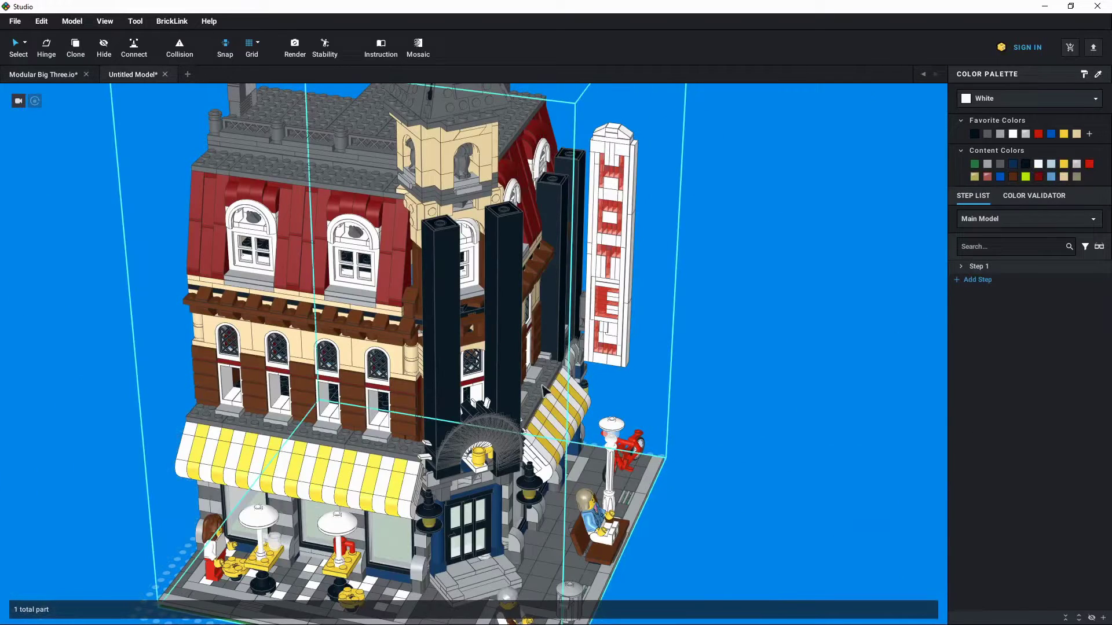
middle_click_drag(584, 437, 618, 388)
scroll(618, 388, "down", 2)
left_click(497, 407)
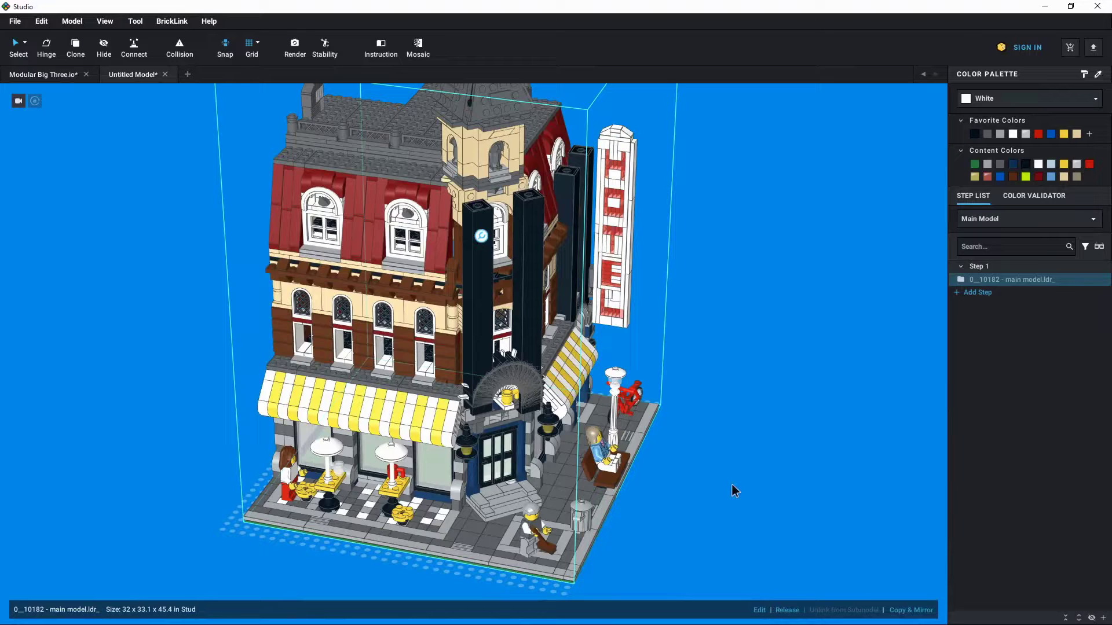
Release the main model with Ctrl+Shift+R, then release the minifig 3 and ground floor submodels into parts.
key("ctrl+shift+r")
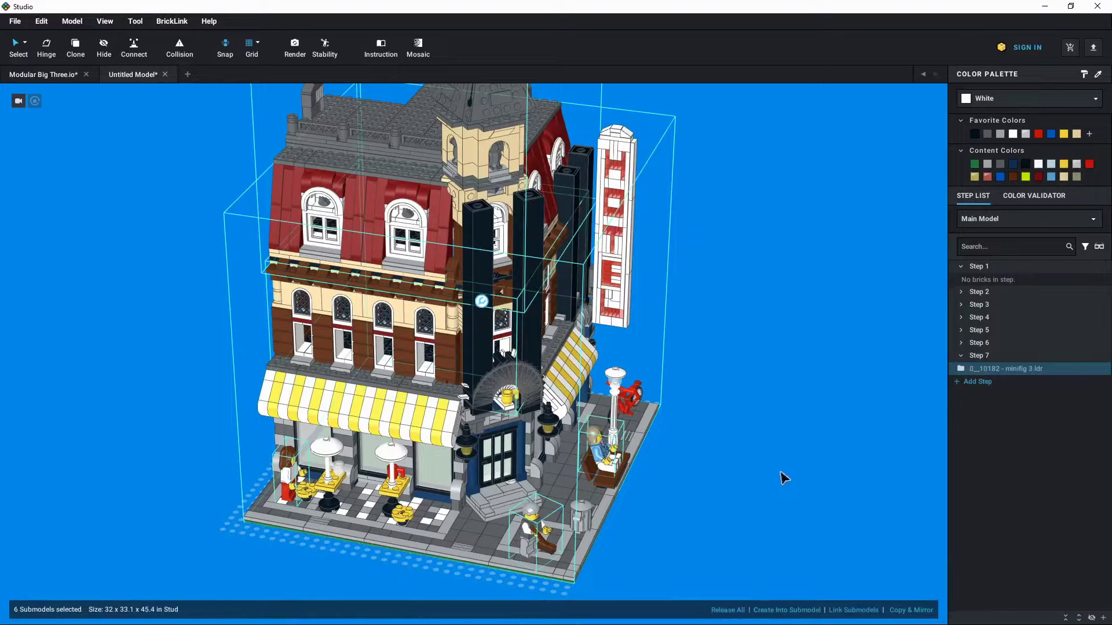
left_click(961, 294)
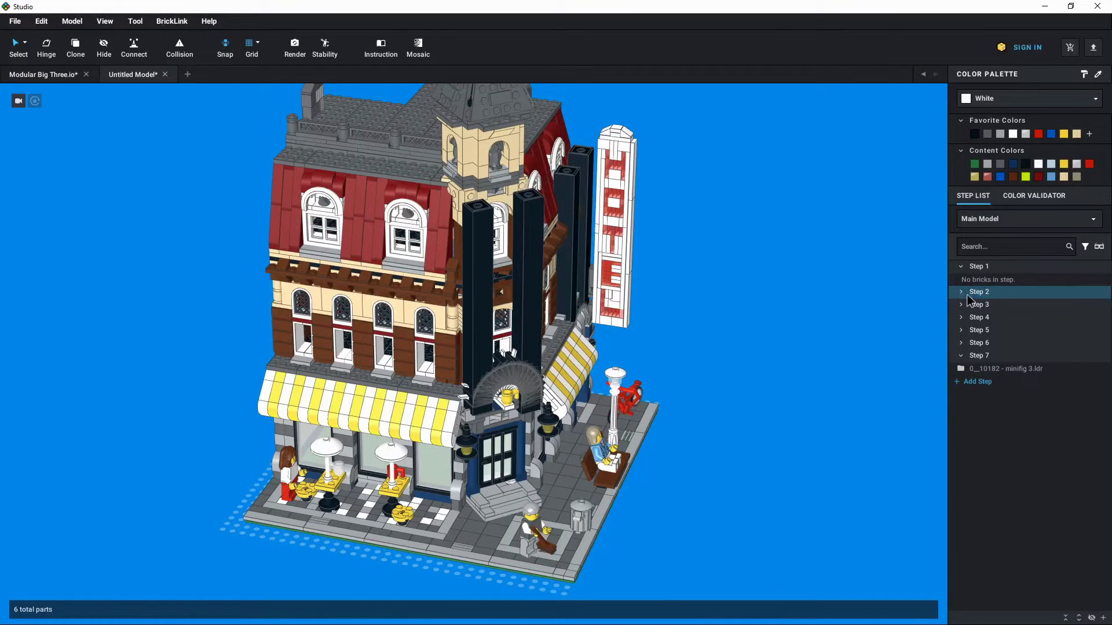
left_click(984, 369)
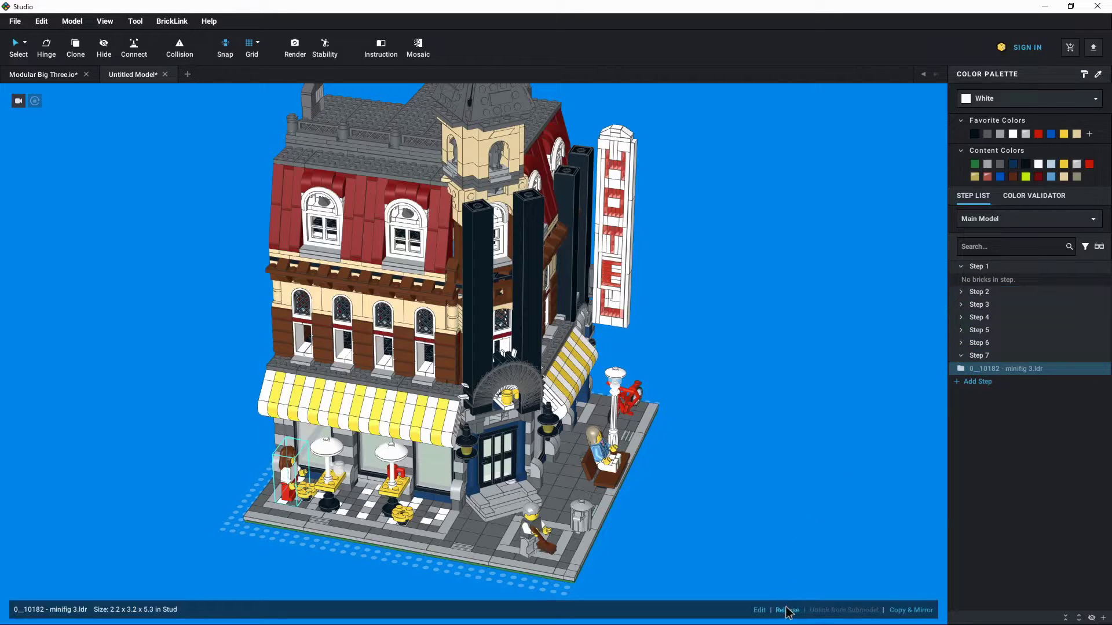
left_click(785, 608)
left_click(732, 456)
right_click_drag(730, 485, 721, 483)
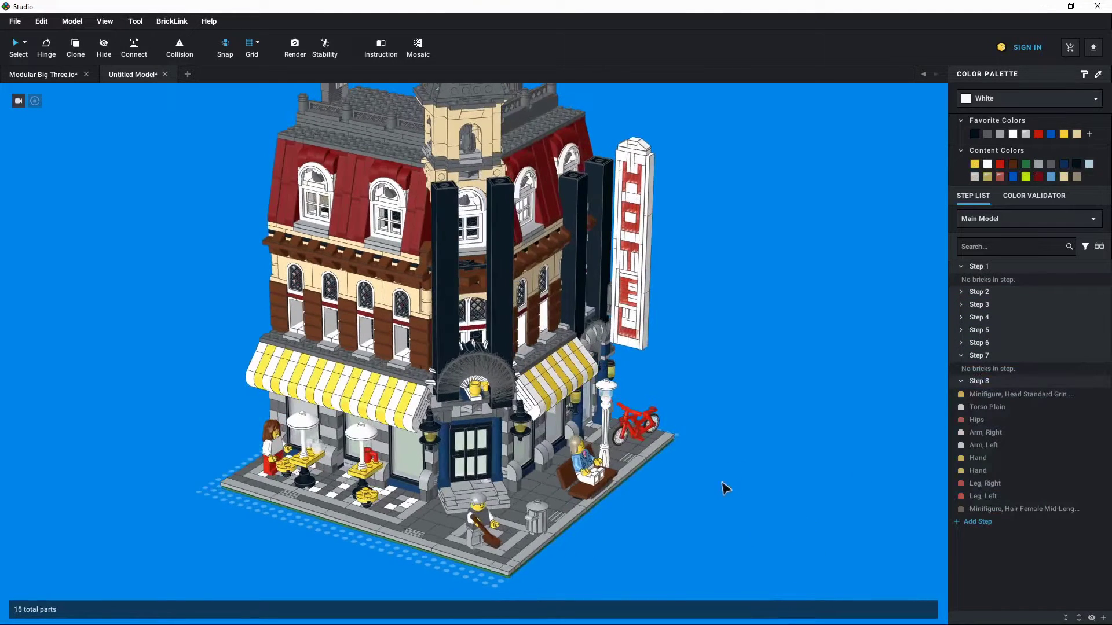
left_click(666, 473)
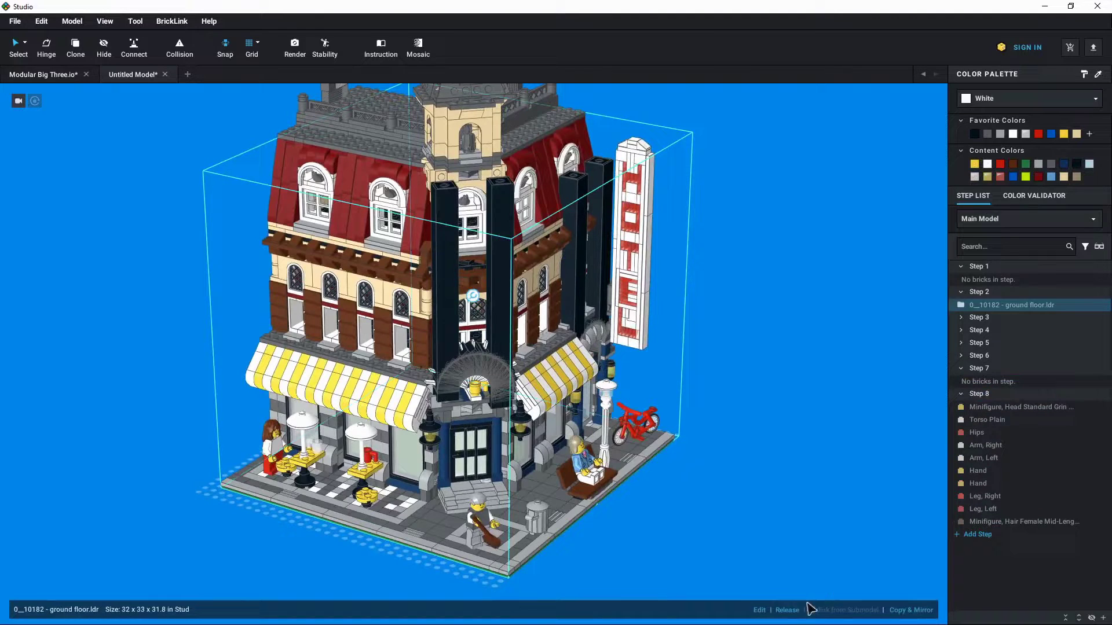
left_click(787, 610)
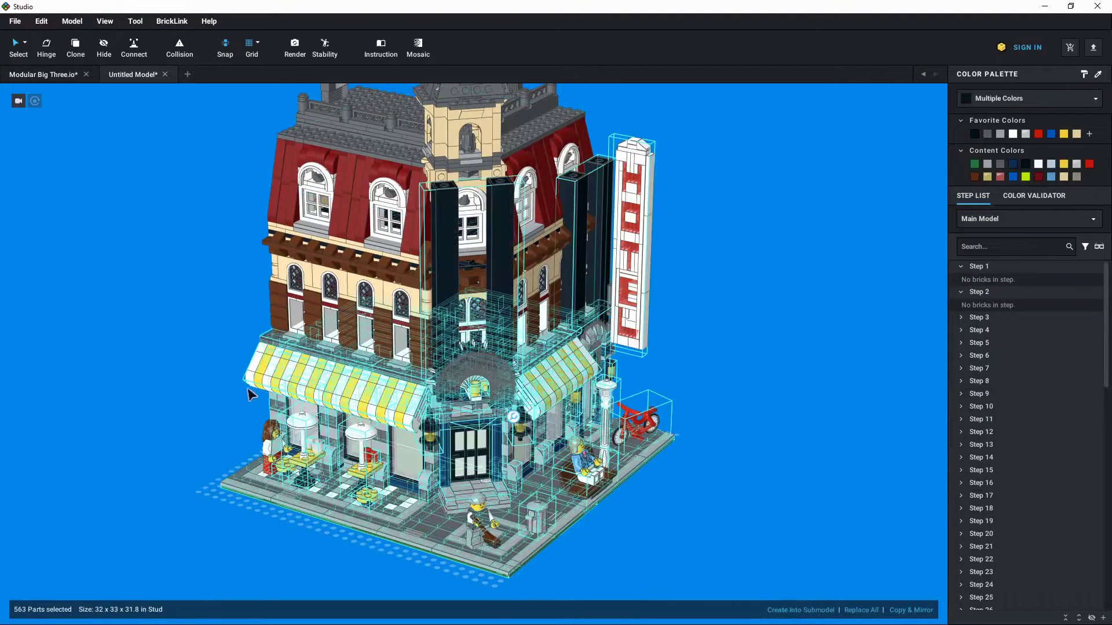
left_click(226, 395)
Frame the whole building and drag the second-floor submodel off to the upper left.
scroll(297, 393, "up", 3)
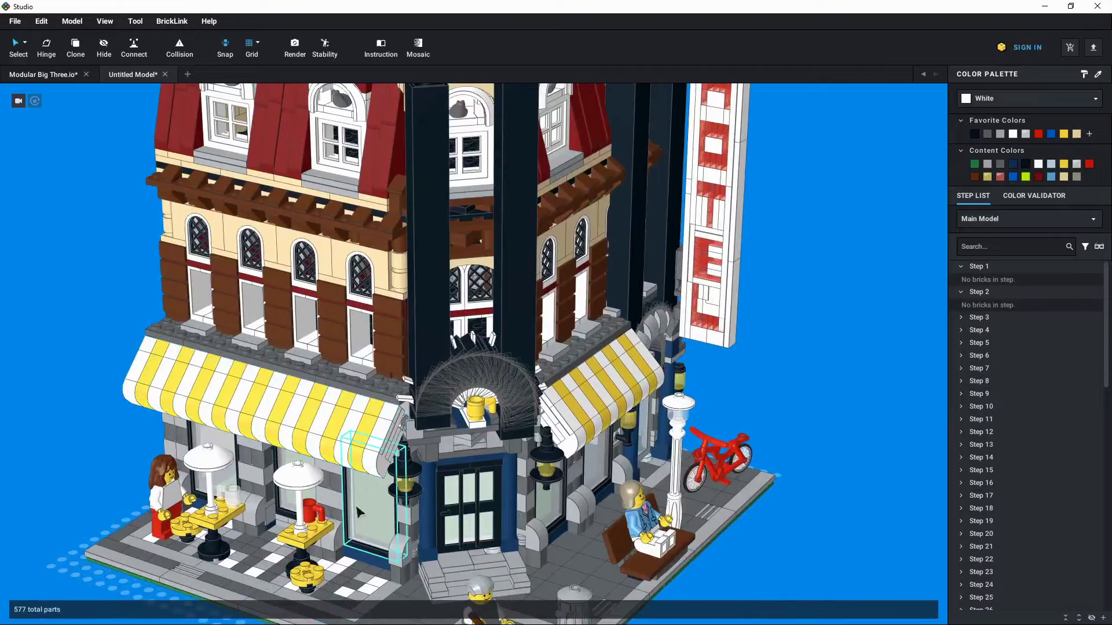
scroll(364, 513, "up", 2)
middle_click_drag(377, 453, 395, 427)
left_click(409, 444)
left_click(405, 516)
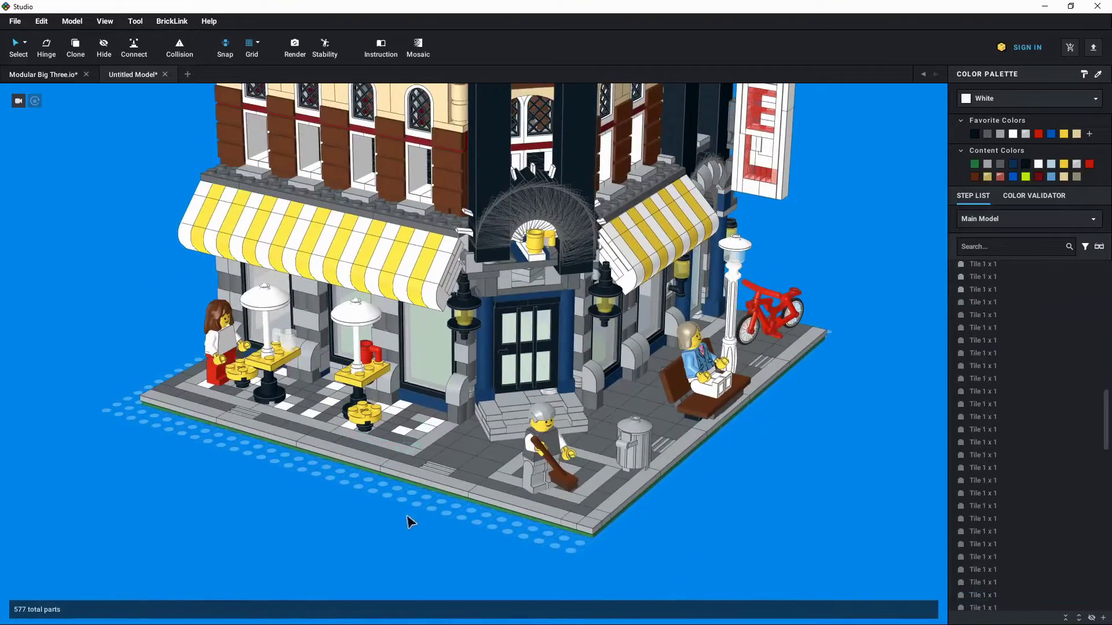
scroll(405, 516, "down", 3)
mouse_move(406, 516)
right_mouse_down()
mouse_move(425, 526)
mouse_move(410, 522)
right_mouse_up()
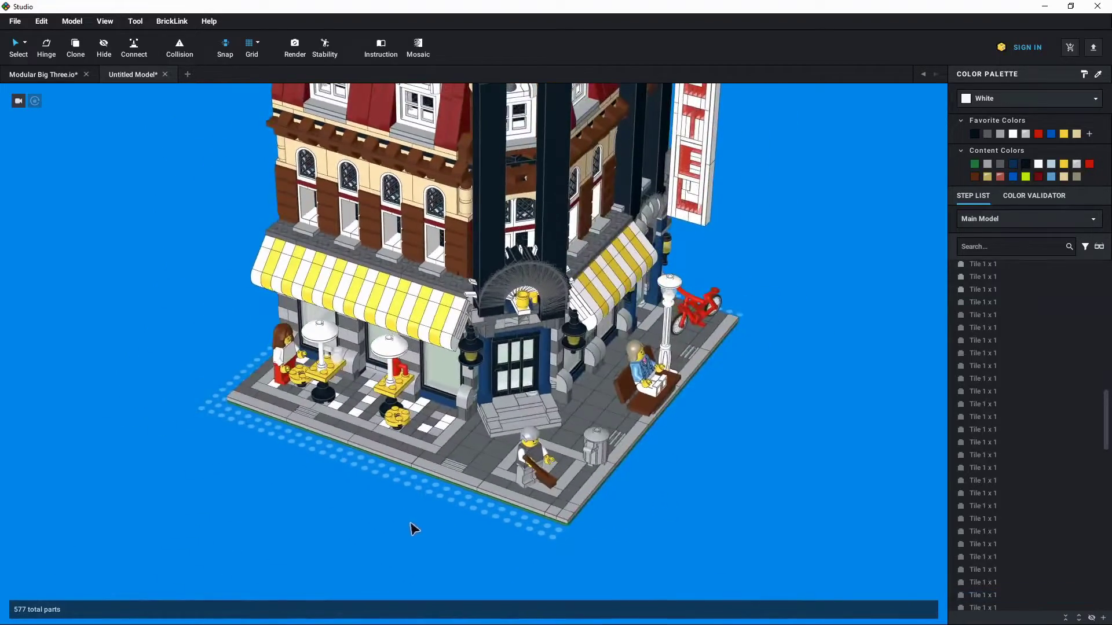
middle_click_drag(414, 521, 411, 529)
scroll(407, 540, "up", 1)
scroll(350, 486, "down", 2)
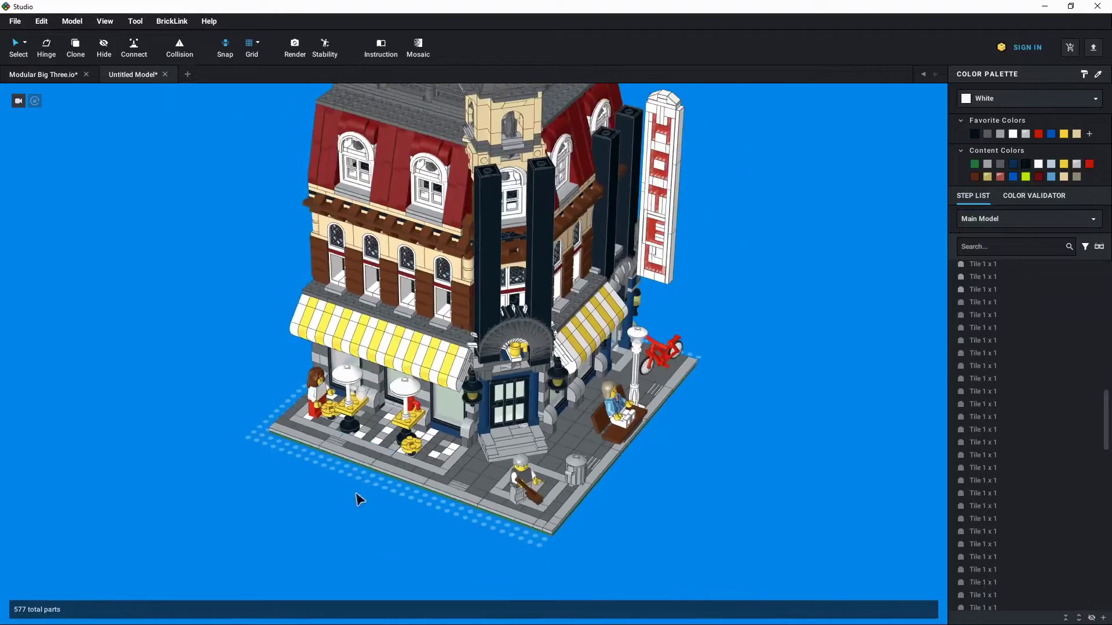
right_click_drag(354, 492, 408, 405)
middle_click_drag(405, 400, 386, 356)
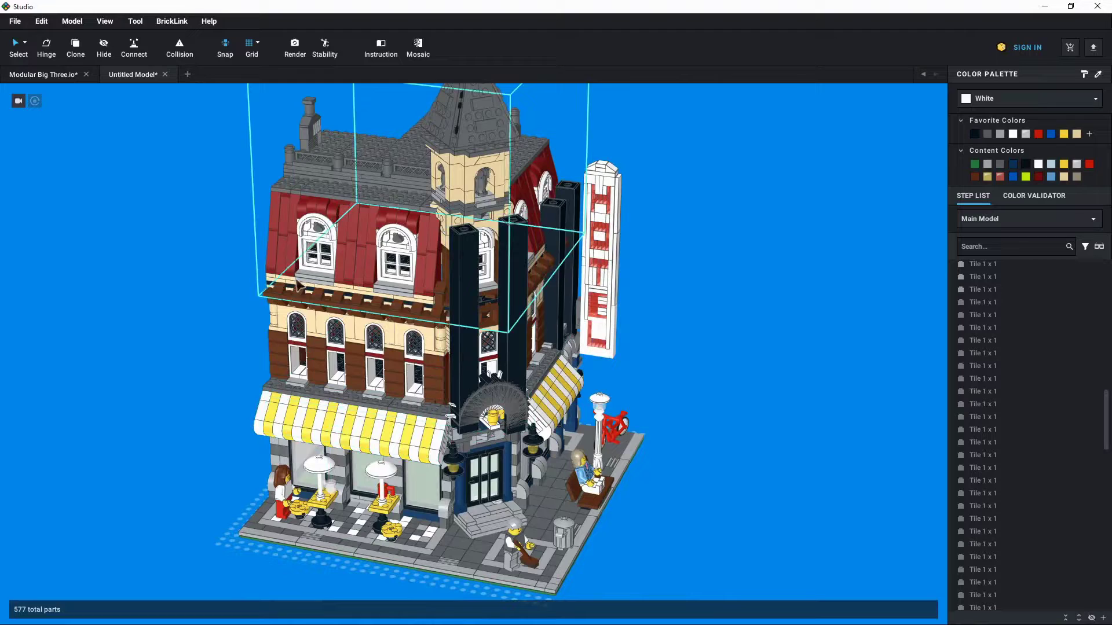
mouse_move(283, 263)
middle_mouse_down()
mouse_move(306, 341)
mouse_move(306, 262)
middle_mouse_up()
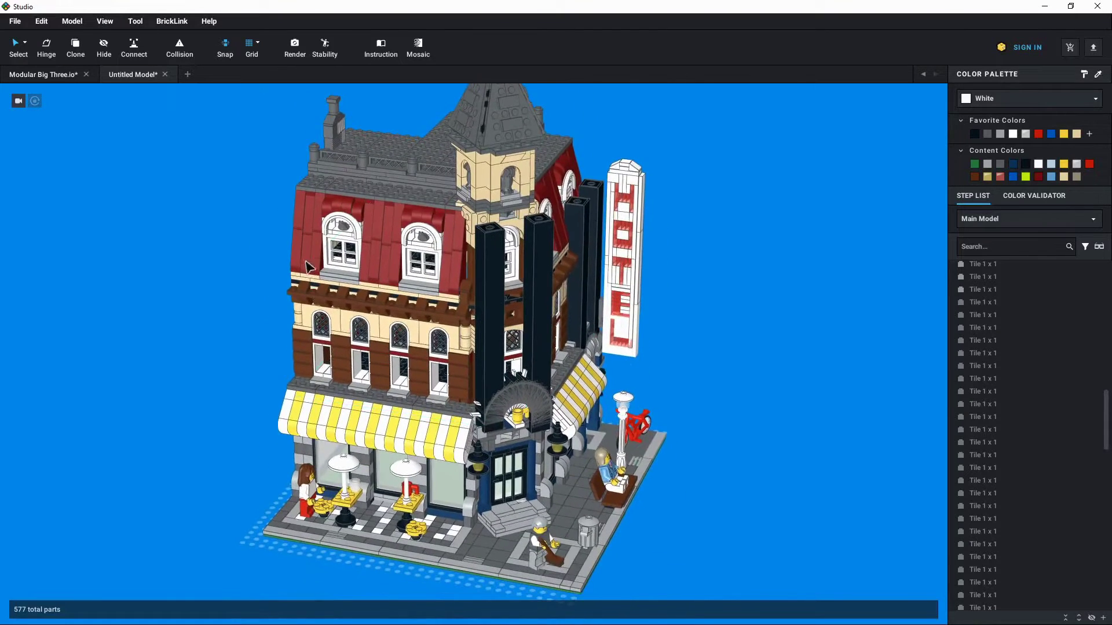
left_click_drag(342, 267, 133, 241)
Clone the Cafe Corner's first floor and seat the copy on top as a new storey.
left_click(391, 316)
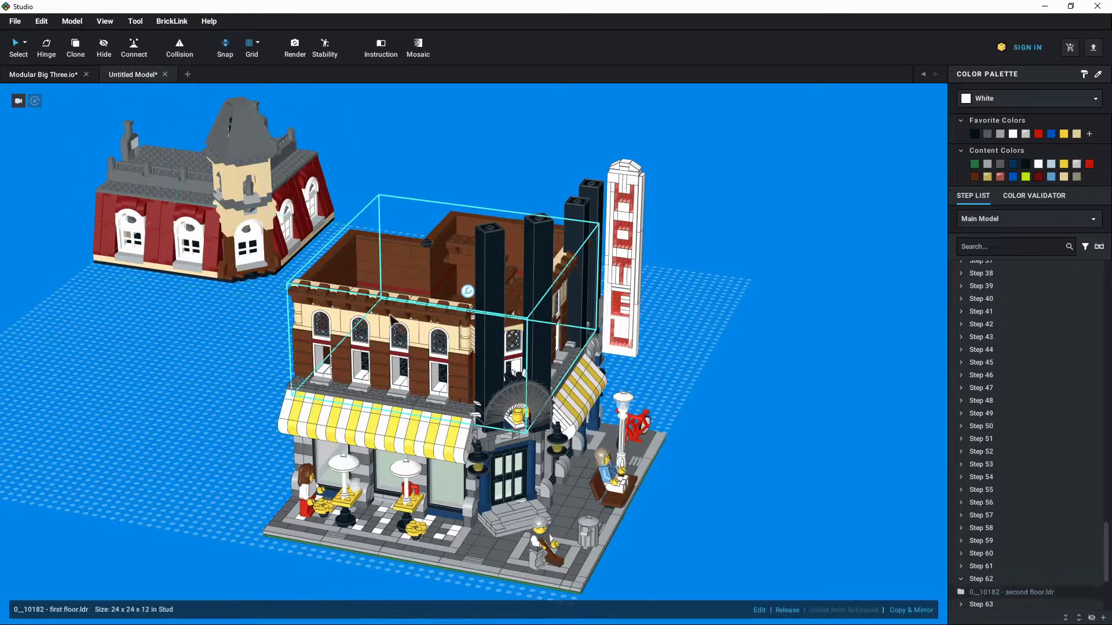
key("c")
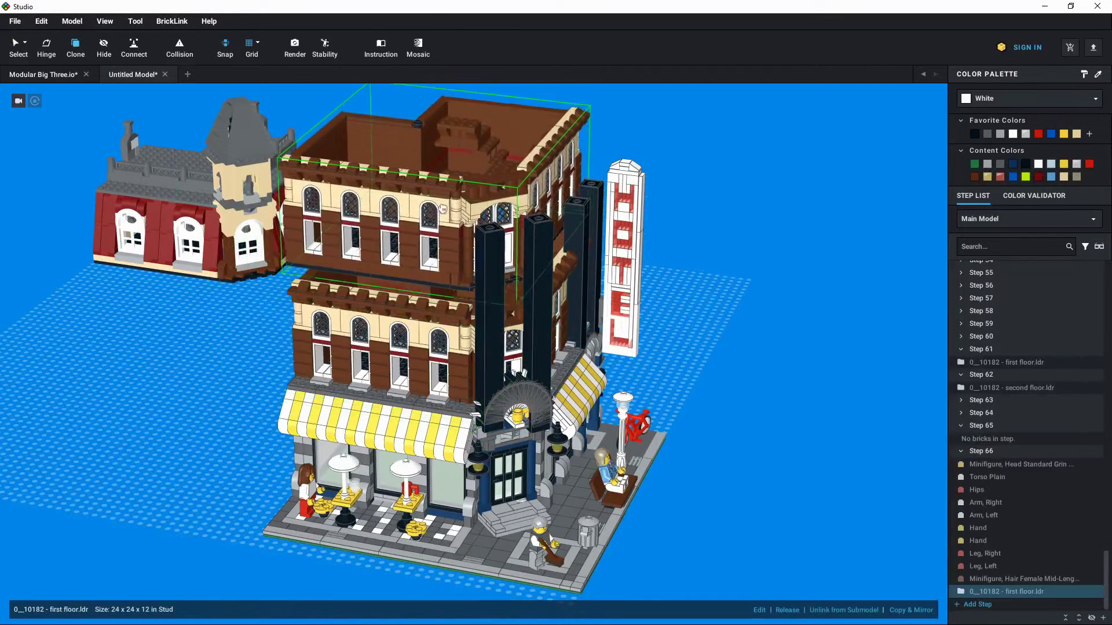
left_click(453, 179)
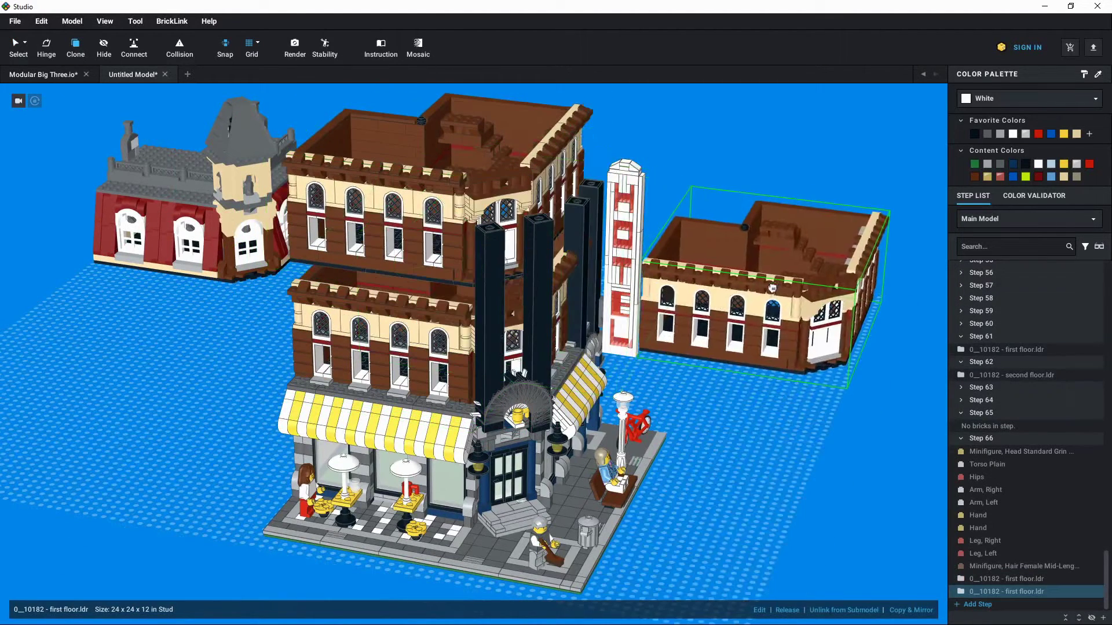
key("Escape")
middle_click_drag(713, 290, 722, 305)
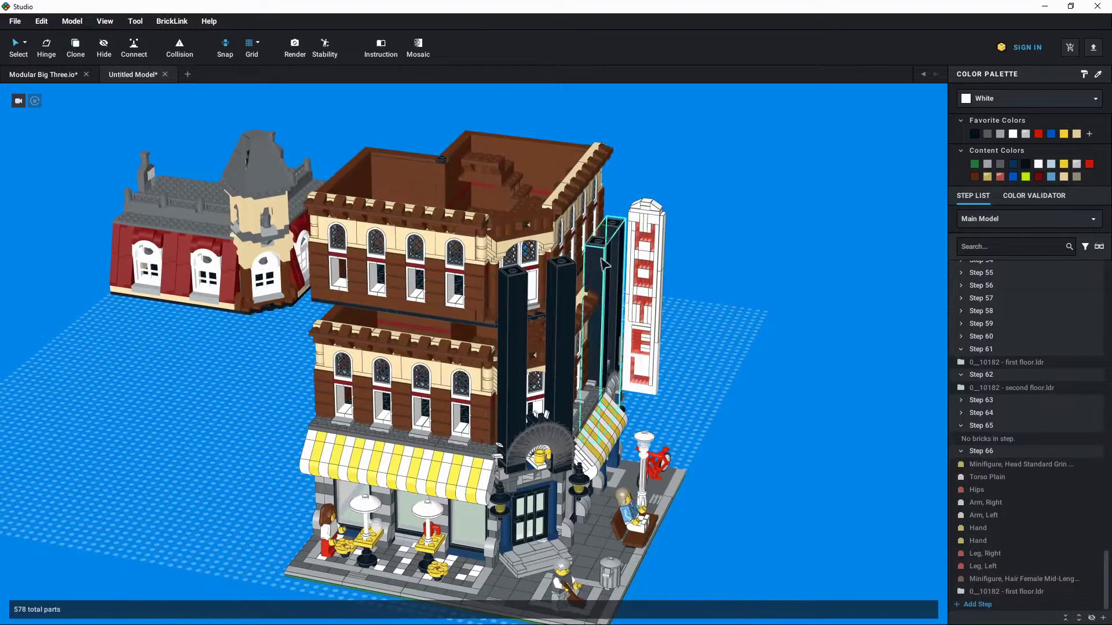
left_click(457, 208)
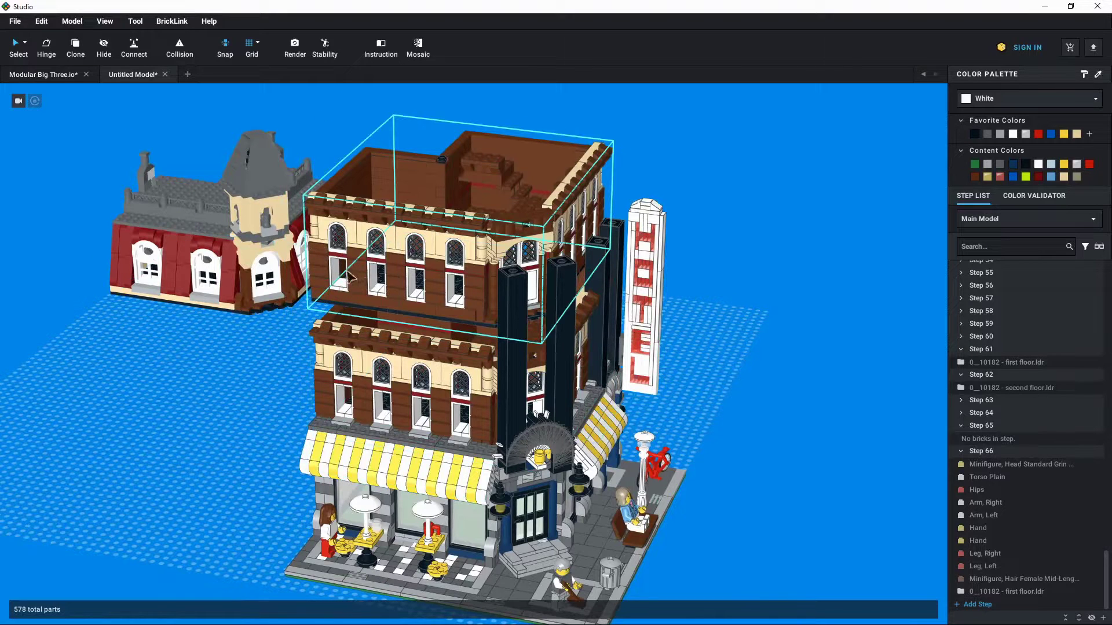
left_click_drag(350, 277, 365, 289)
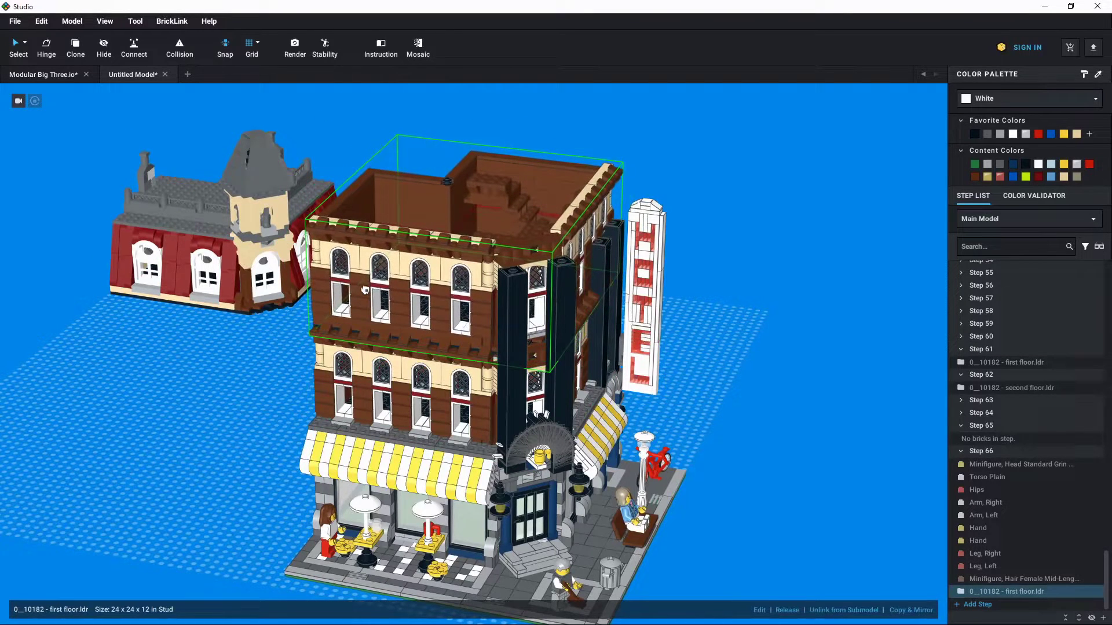
left_click(209, 370)
Move the roof back onto the taller Cafe Corner and view the finished building.
left_click_drag(252, 280, 514, 186)
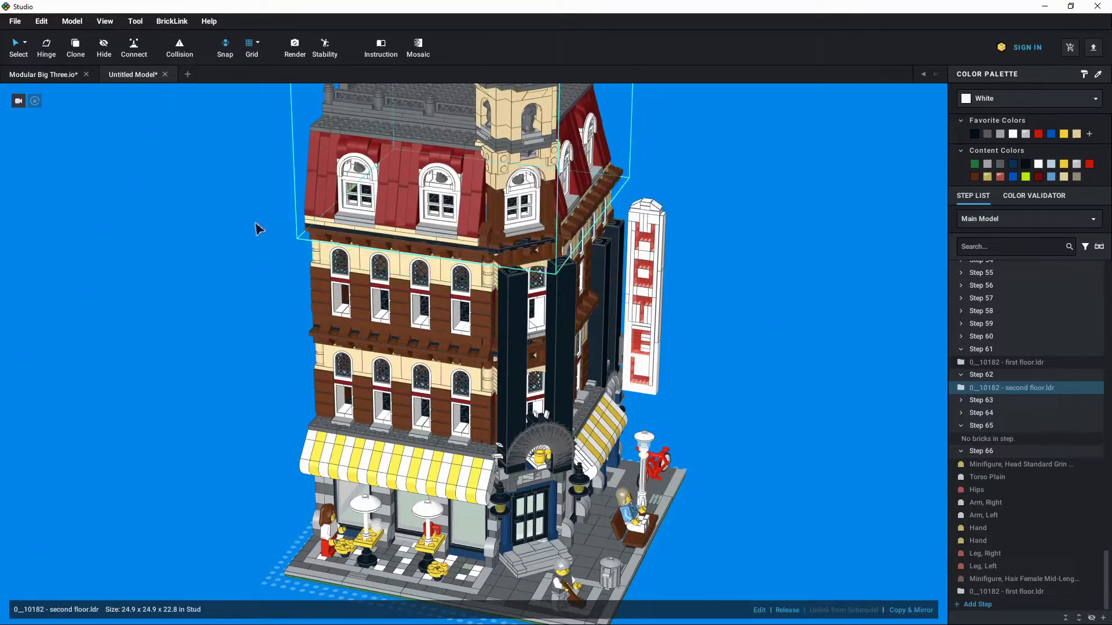
left_click(209, 257)
scroll(205, 260, "down", 2)
right_click_drag(205, 261, 217, 338)
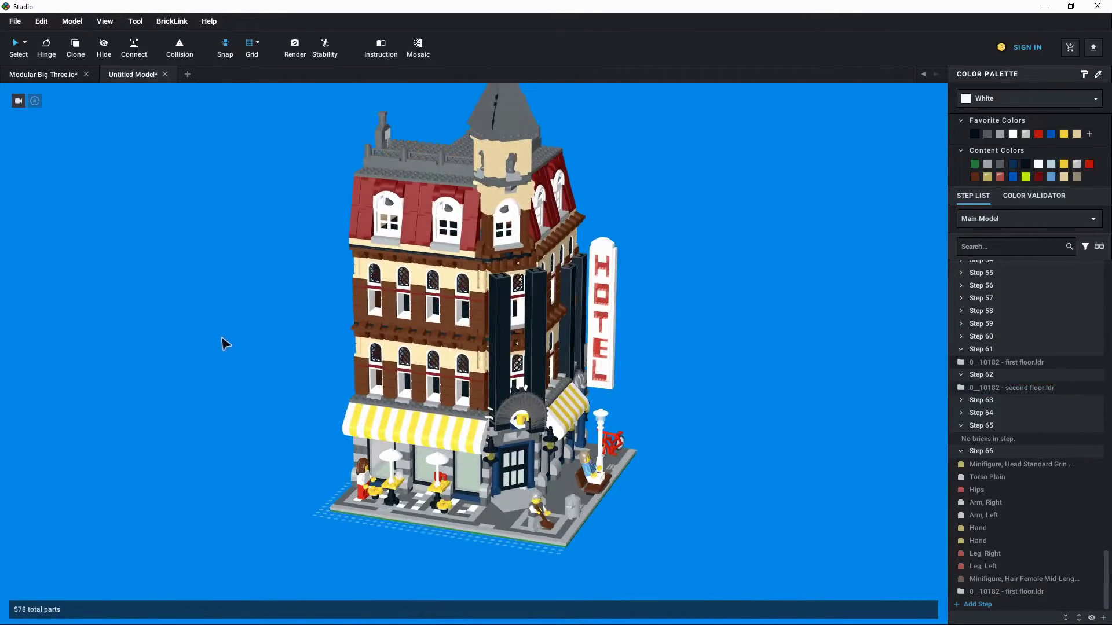
middle_click_drag(246, 316, 218, 355)
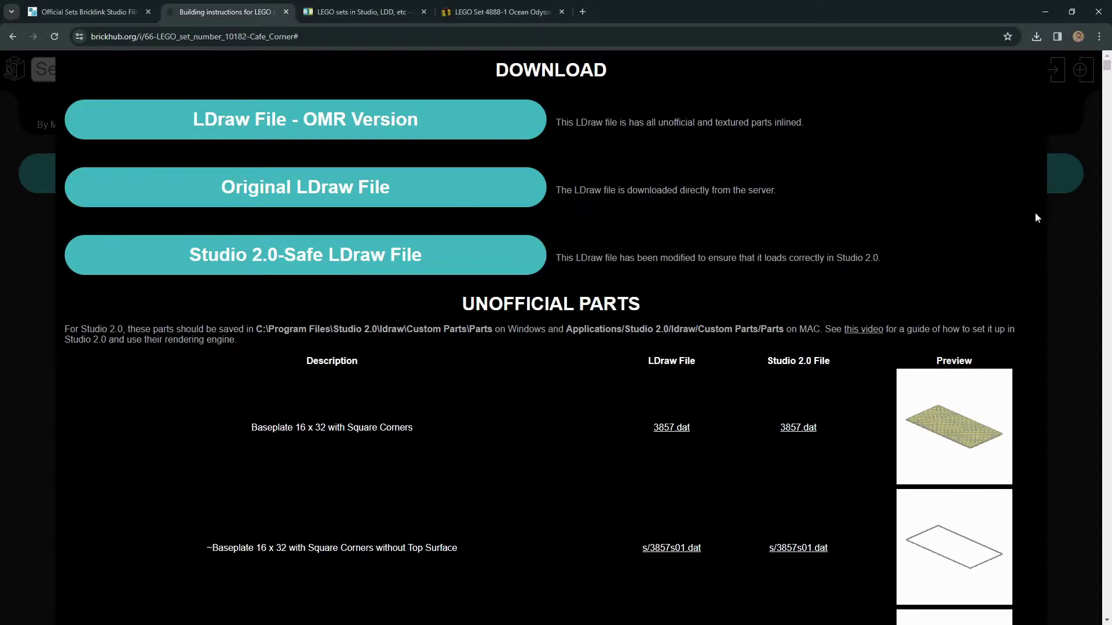
Dismiss BrickHub's Cafe Corner download options and return to the top of its page with the rendered model.
left_click(1048, 294)
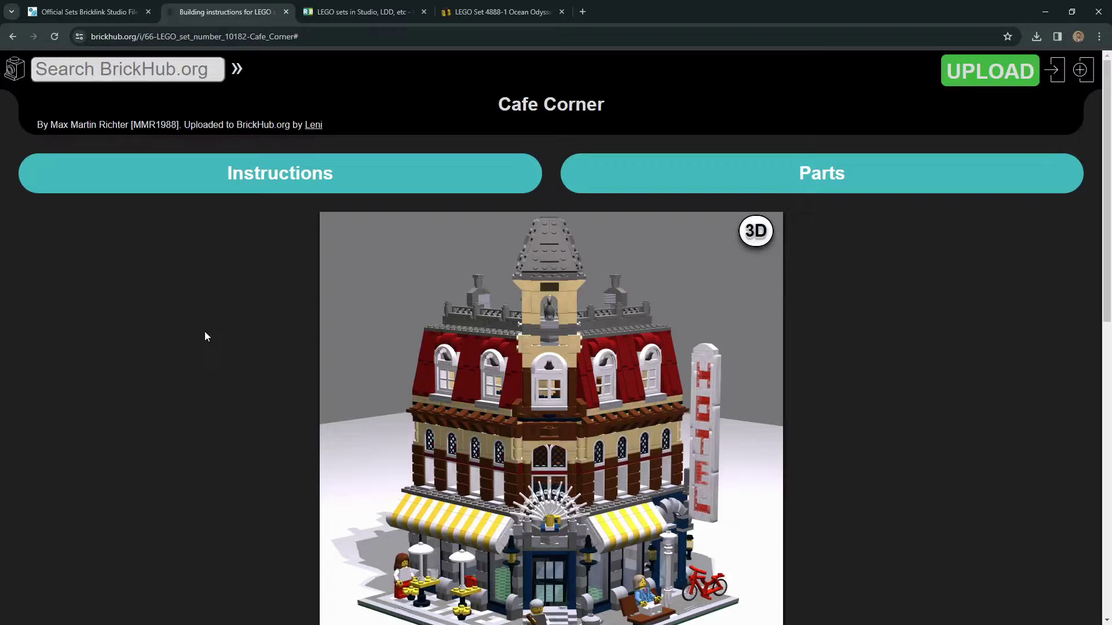
scroll(153, 311, "down", 4)
scroll(153, 312, "up", 4)
left_click(12, 36)
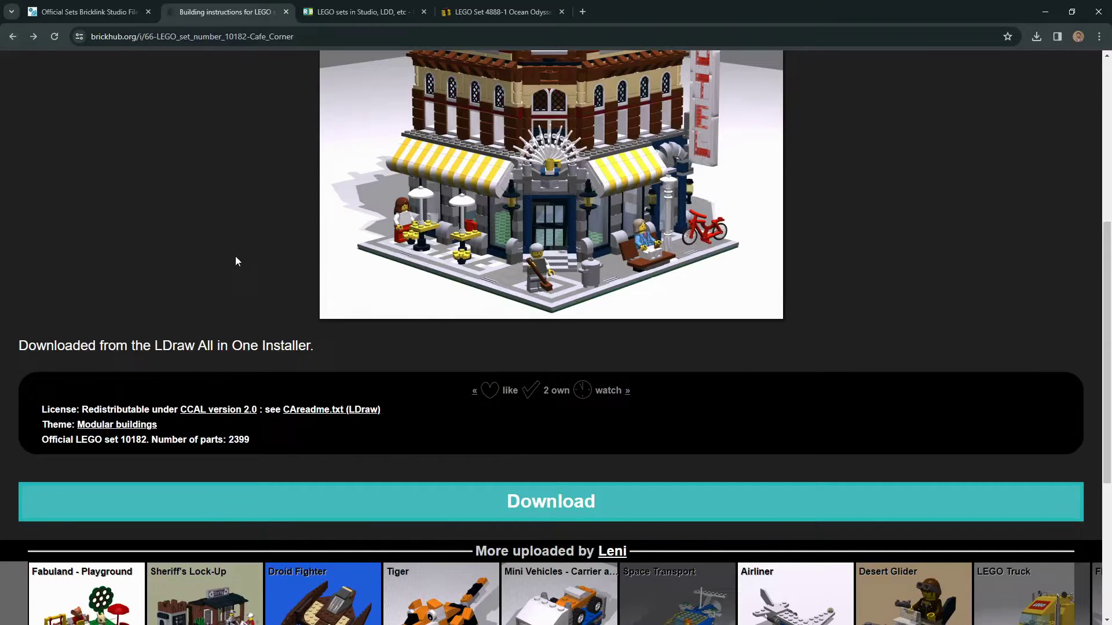
scroll(228, 256, "up", 6)
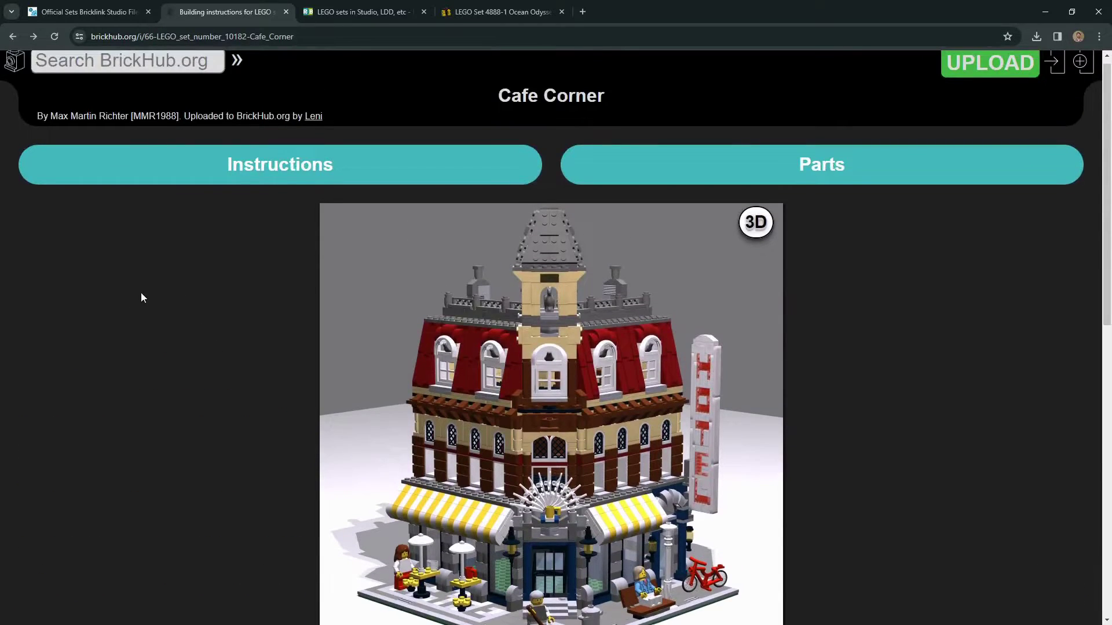
scroll(140, 298, "down", 3)
scroll(135, 280, "up", 3)
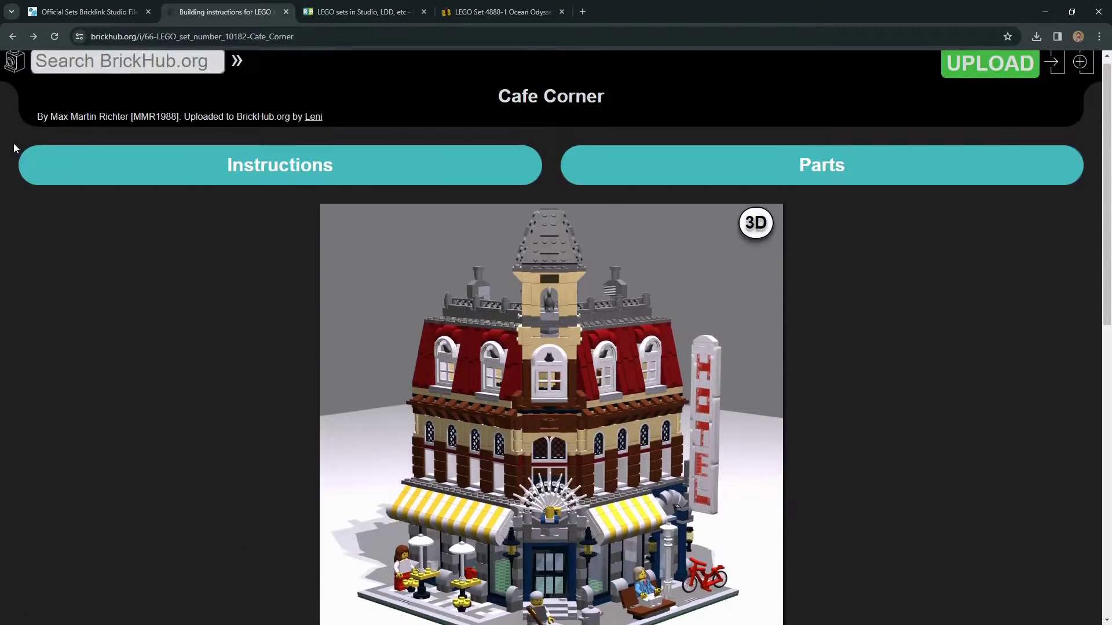
scroll(17, 150, "up", 1)
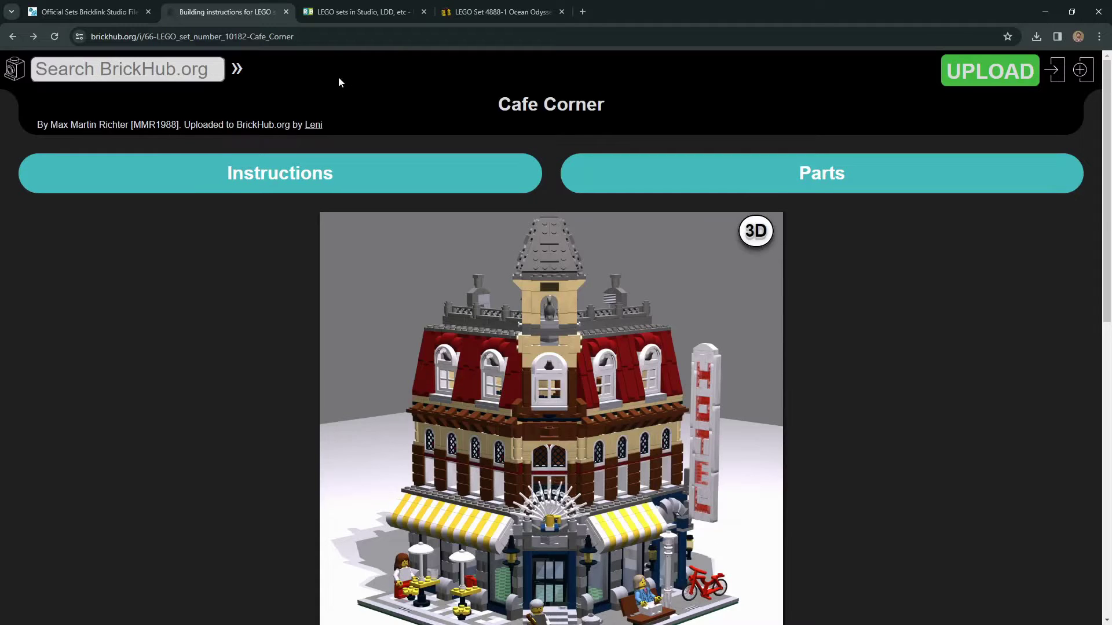
Switch to the Rebrickable 'LEGO sets in Studio, LDD, etc' thread and browse its latest posts.
left_click(352, 12)
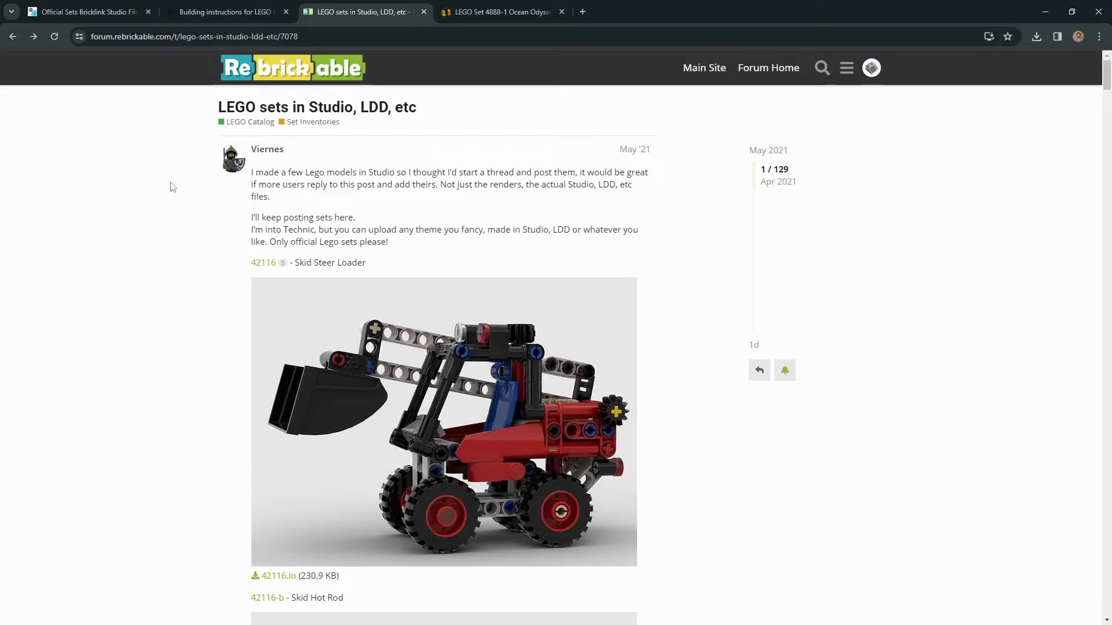
left_click_drag(210, 110, 450, 109)
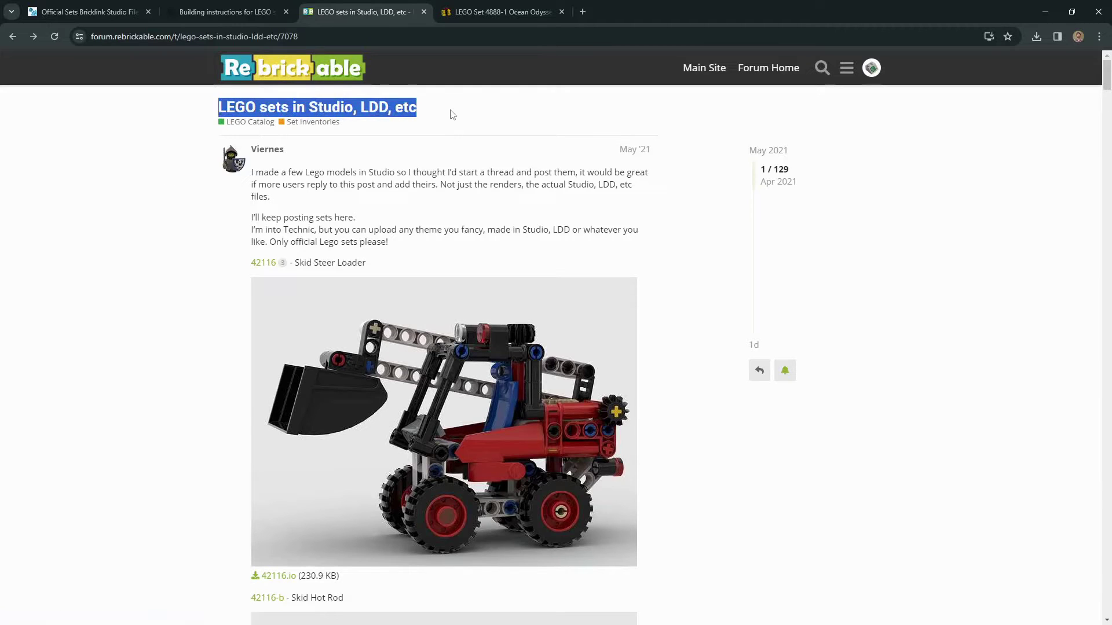
left_click(451, 112)
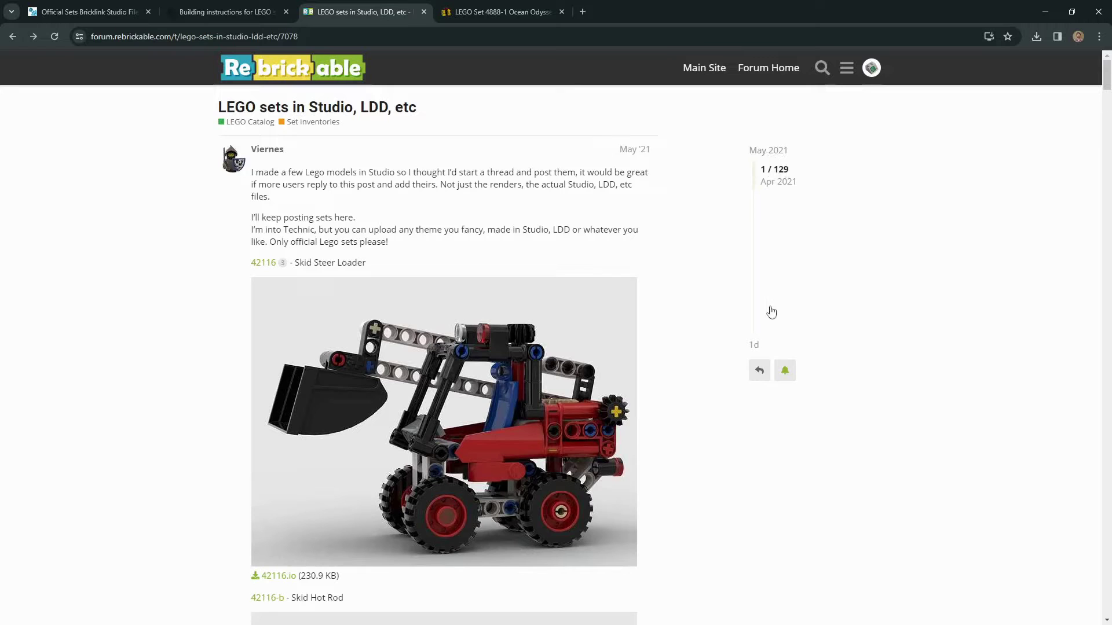
left_click(755, 346)
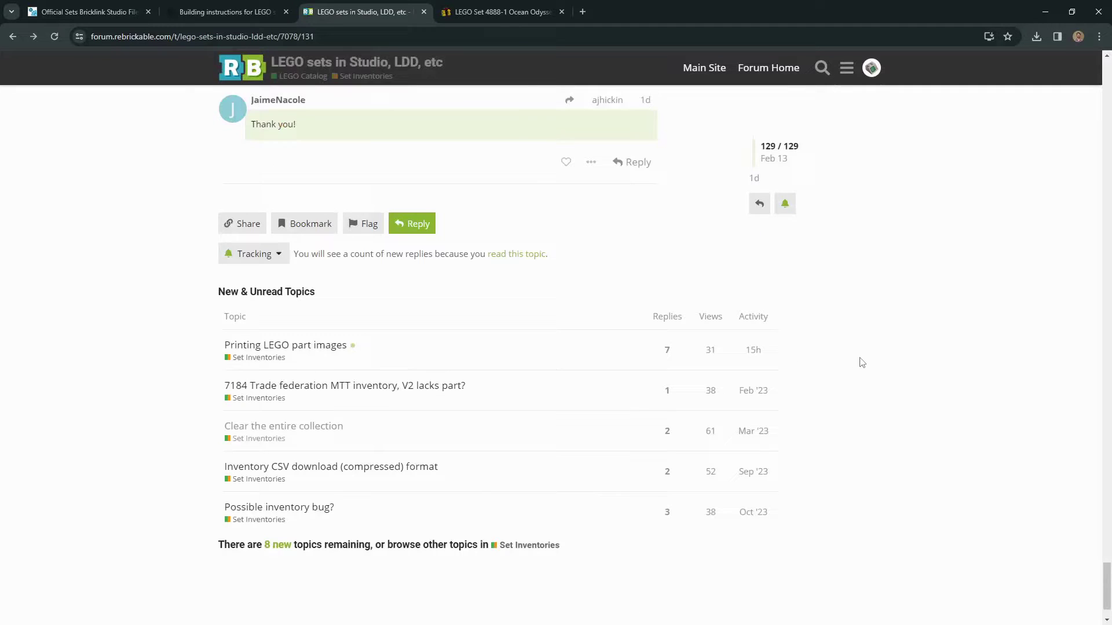
scroll(864, 379, "up", 6)
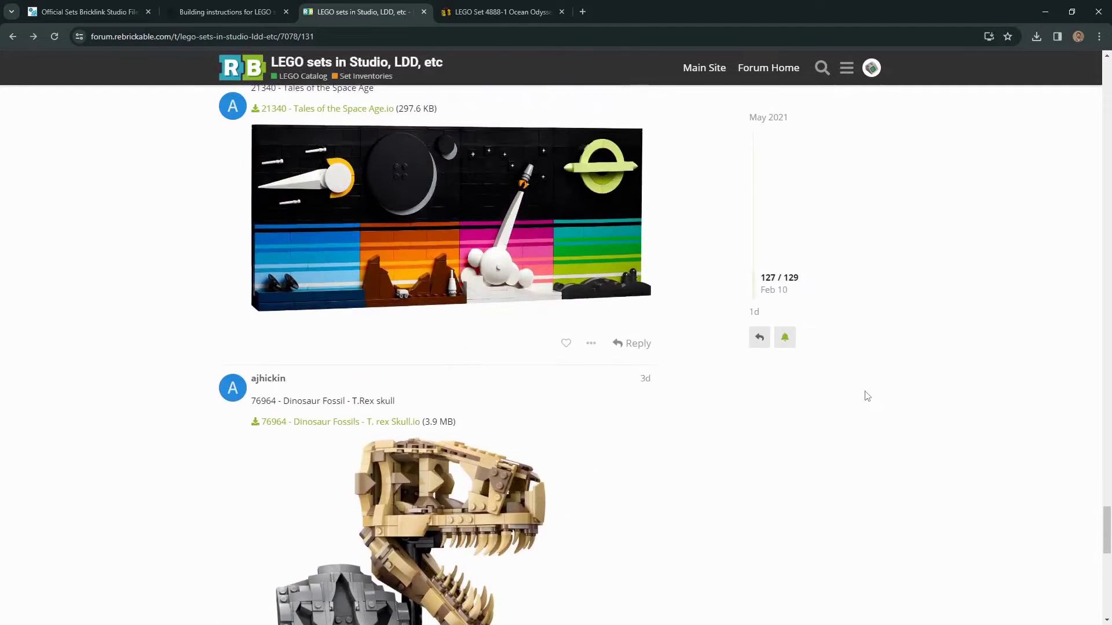
scroll(566, 425, "down", 4)
scroll(566, 424, "up", 1)
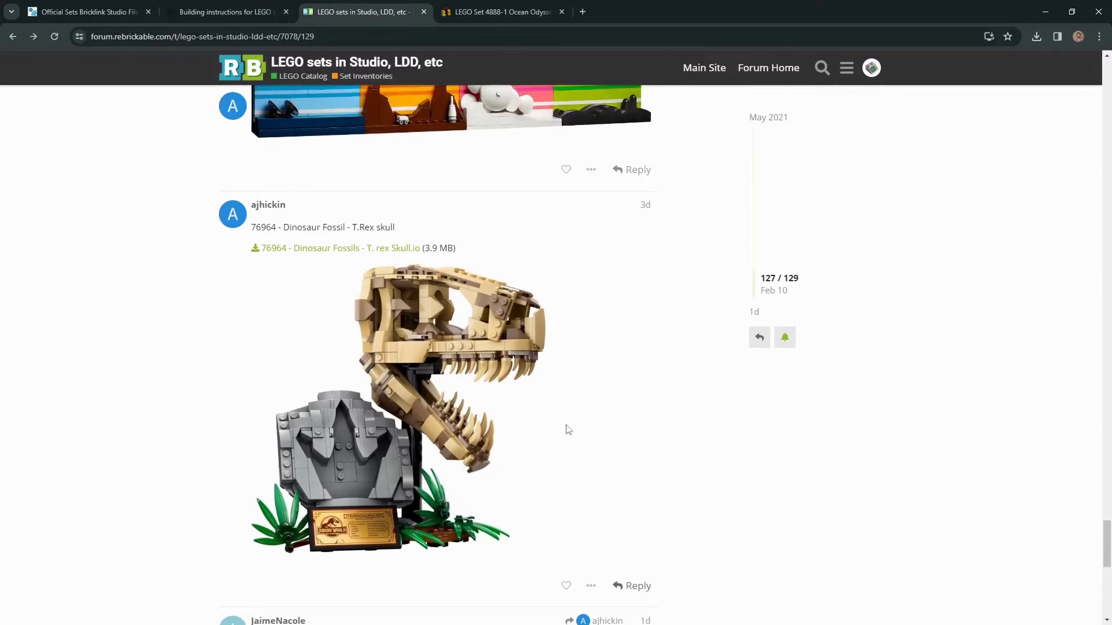
scroll(566, 431, "down", 4)
scroll(549, 435, "up", 20)
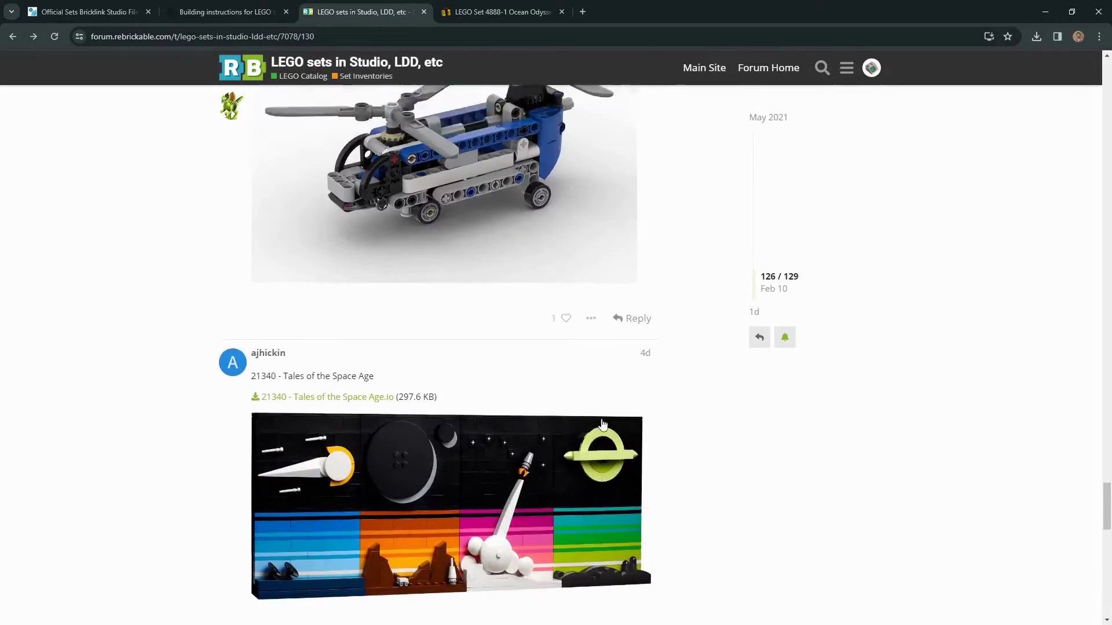
scroll(663, 436, "up", 2)
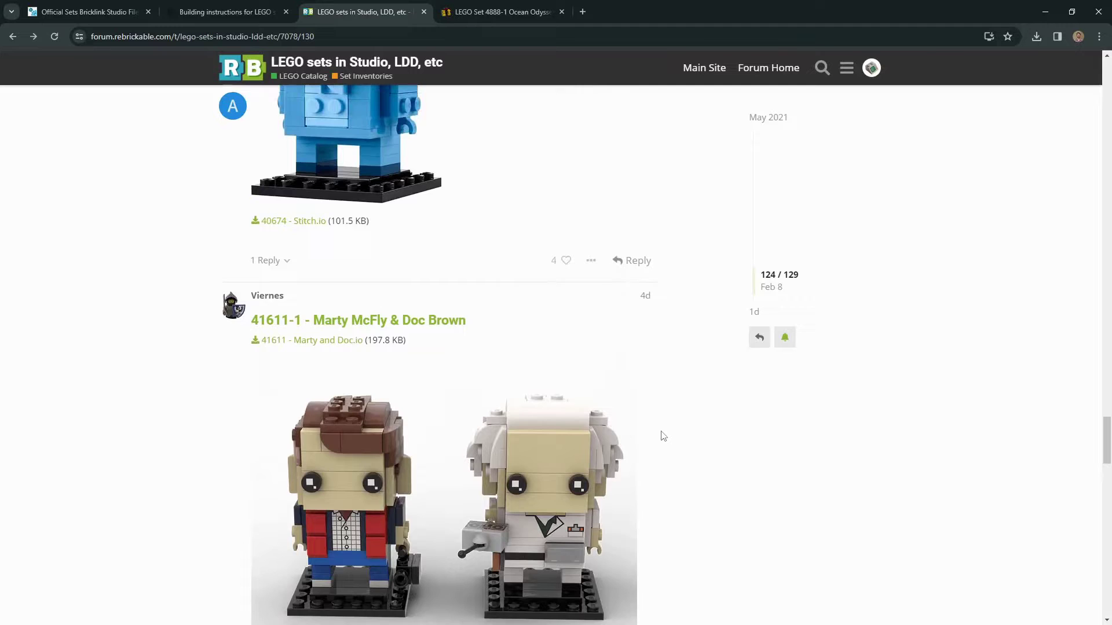
scroll(672, 442, "up", 5)
scroll(672, 442, "up", 10)
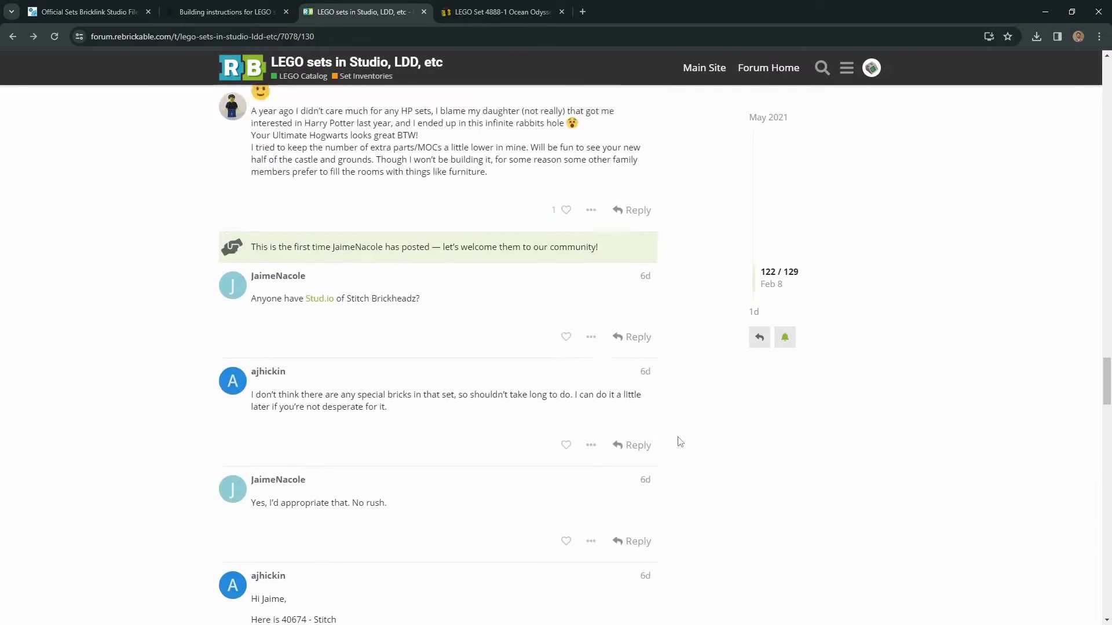
Jump to the thread's first post using the May 2021 timeline label.
left_click_drag(1106, 315, 1105, 106)
left_click(767, 118)
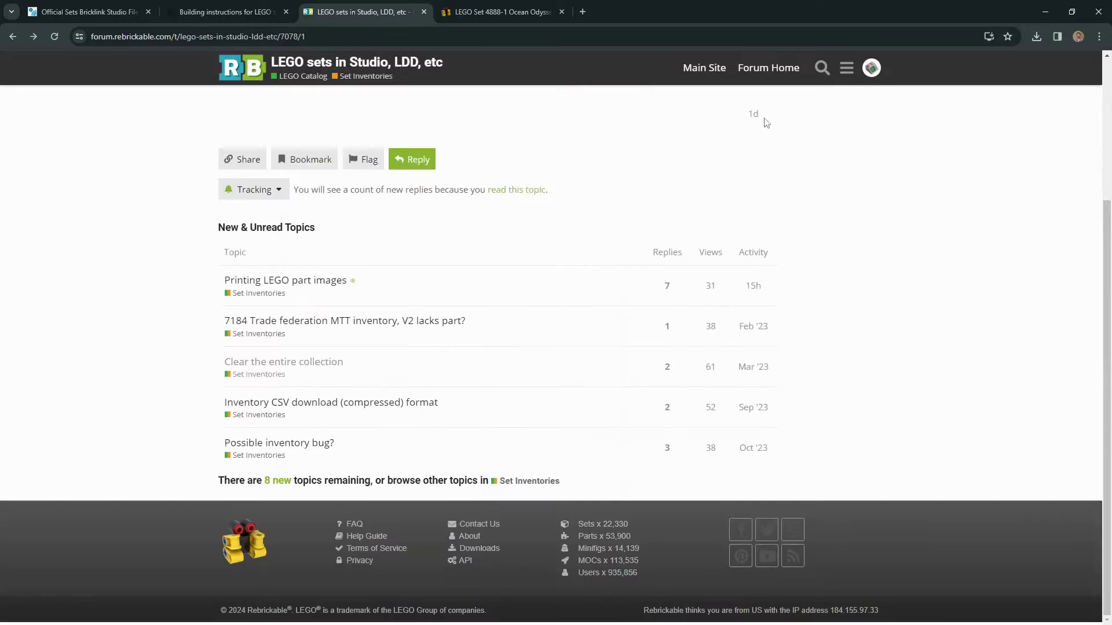
scroll(216, 359, "down", 2)
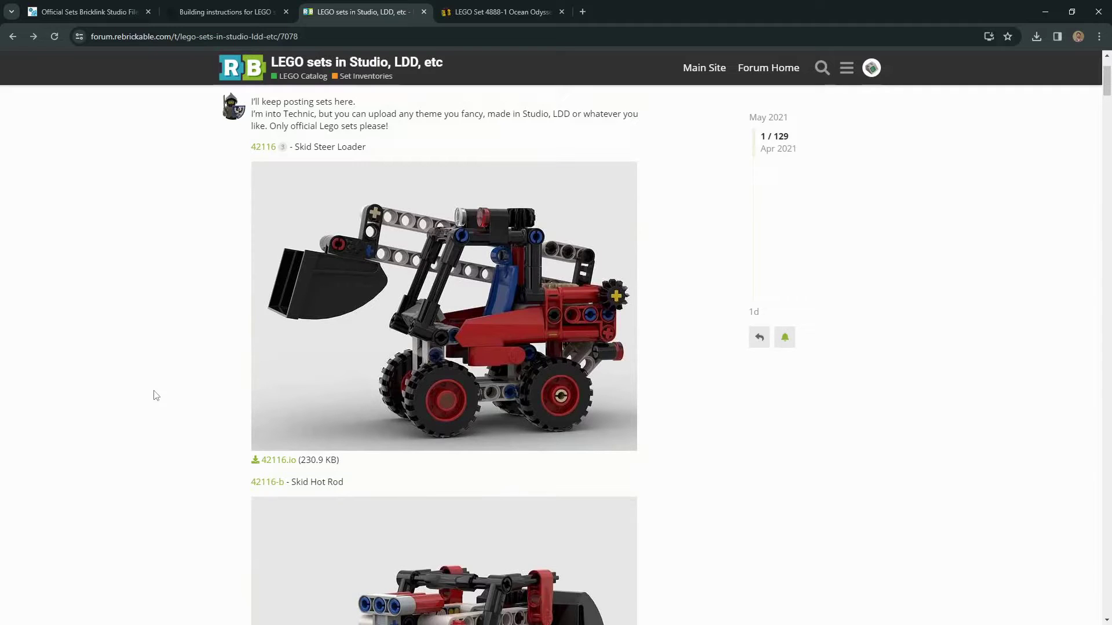
Browse the thread's early set-file posts, then jump to the latest posts around post 126 of 129.
scroll(160, 395, "down", 20)
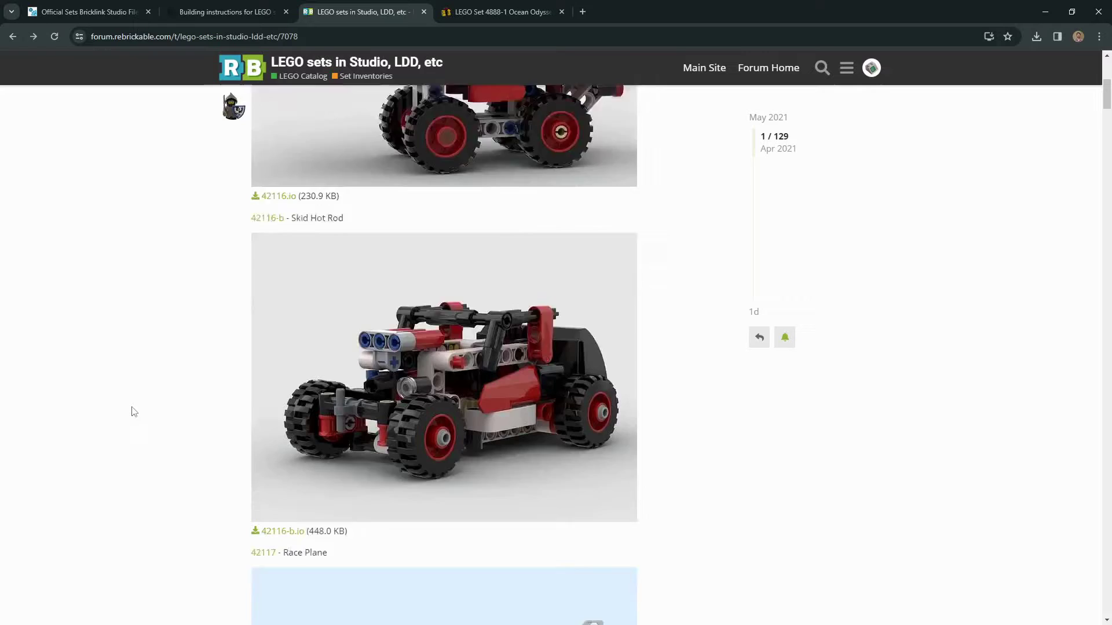
scroll(133, 422, "down", 15)
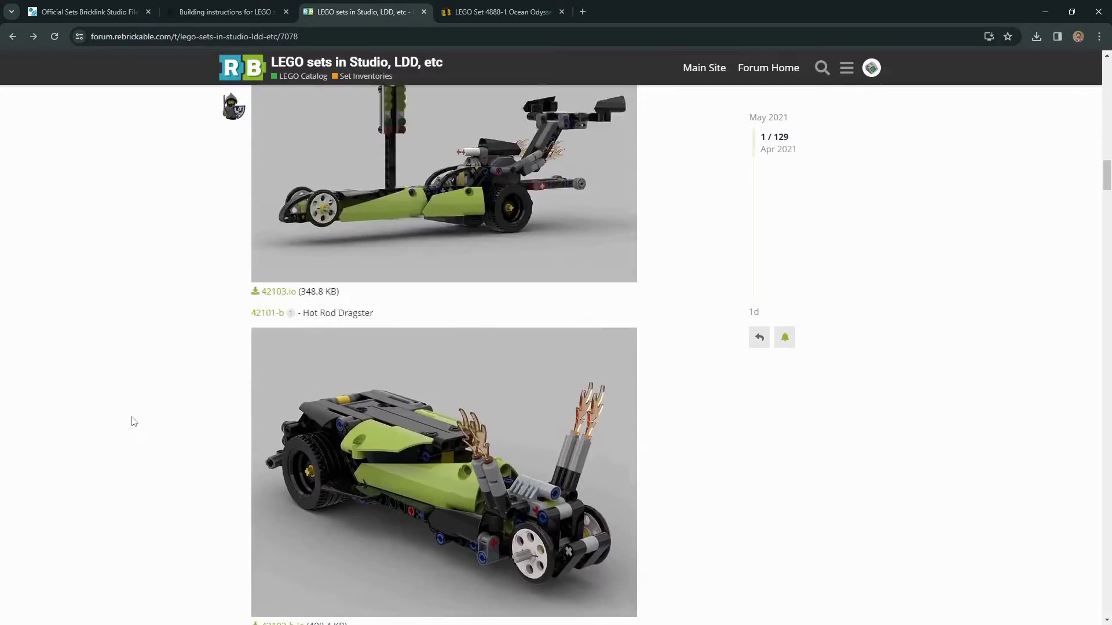
scroll(120, 425, "down", 5)
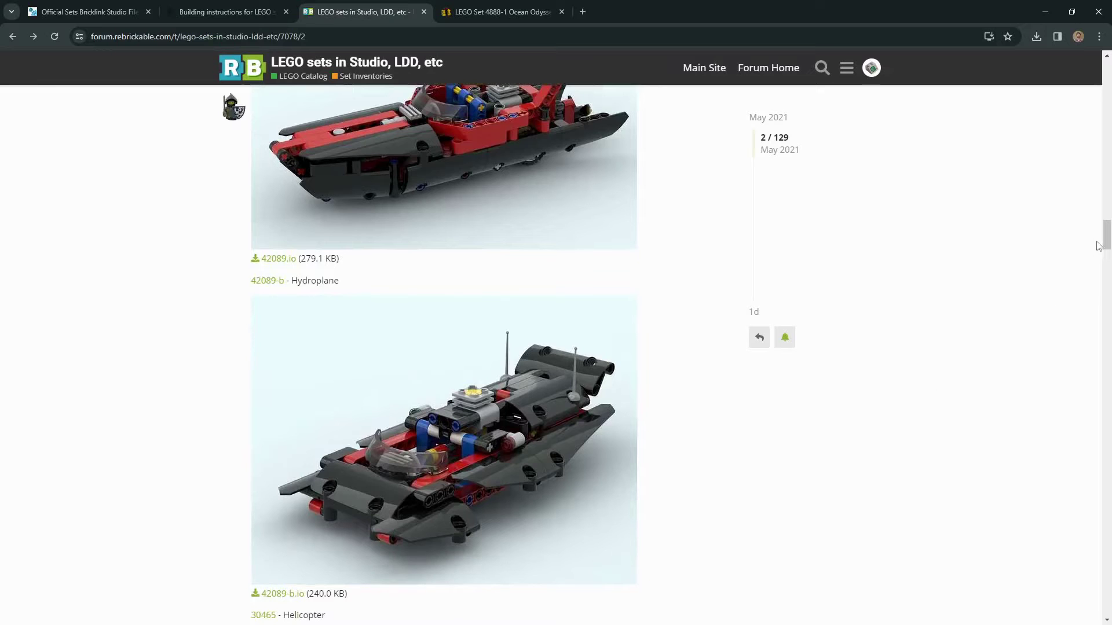
left_click_drag(1107, 245, 1107, 275)
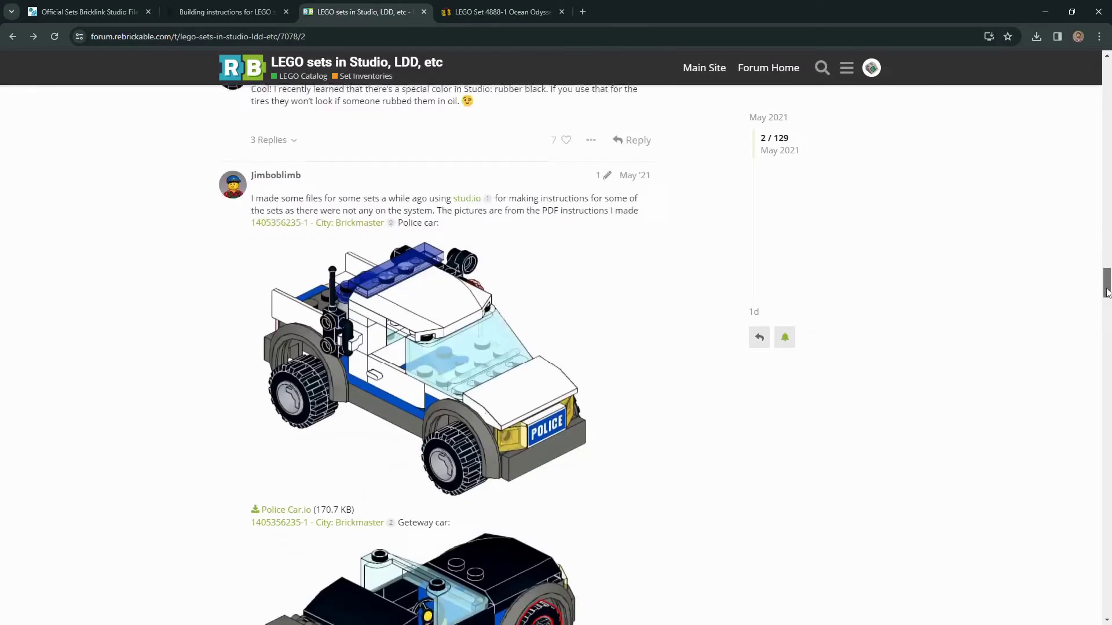
scroll(968, 311, "down", 10)
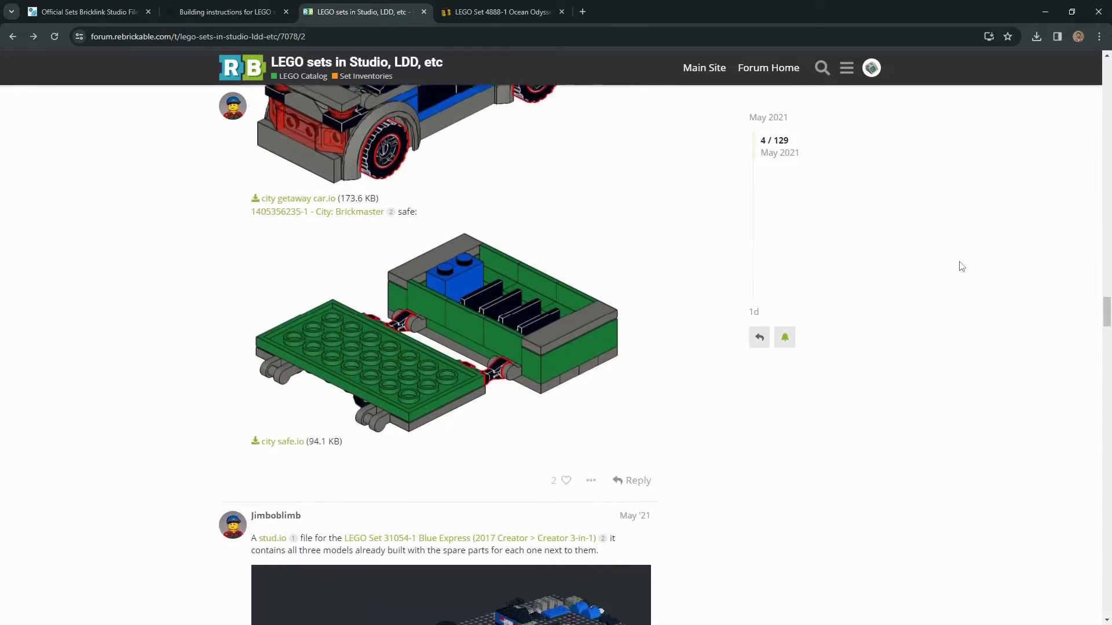
scroll(961, 266, "down", 14)
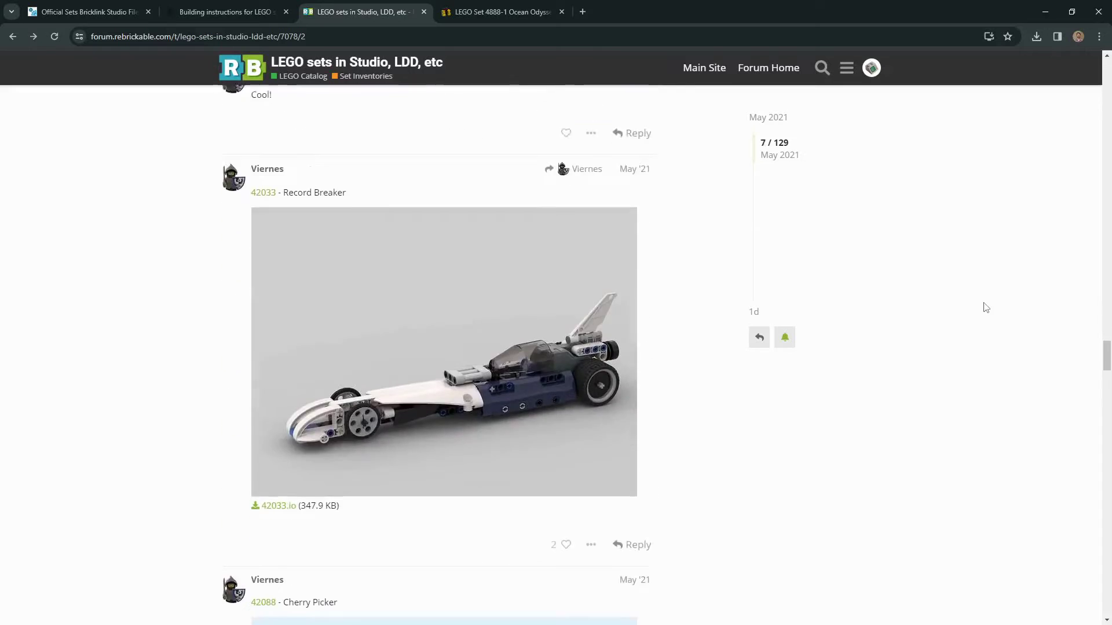
scroll(986, 307, "down", 12)
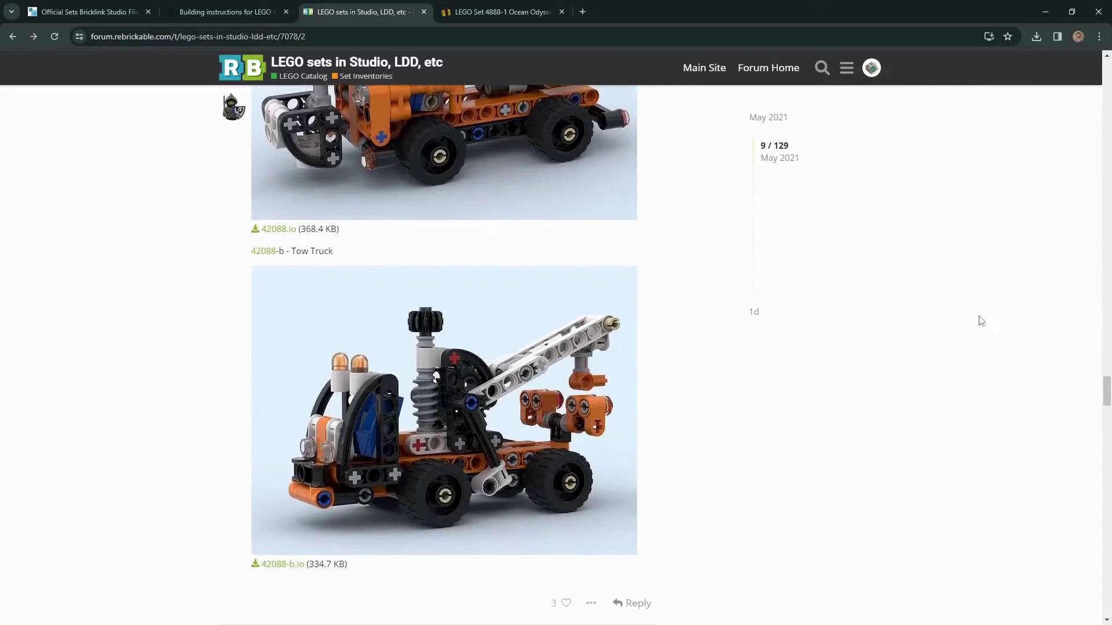
scroll(979, 325, "down", 4)
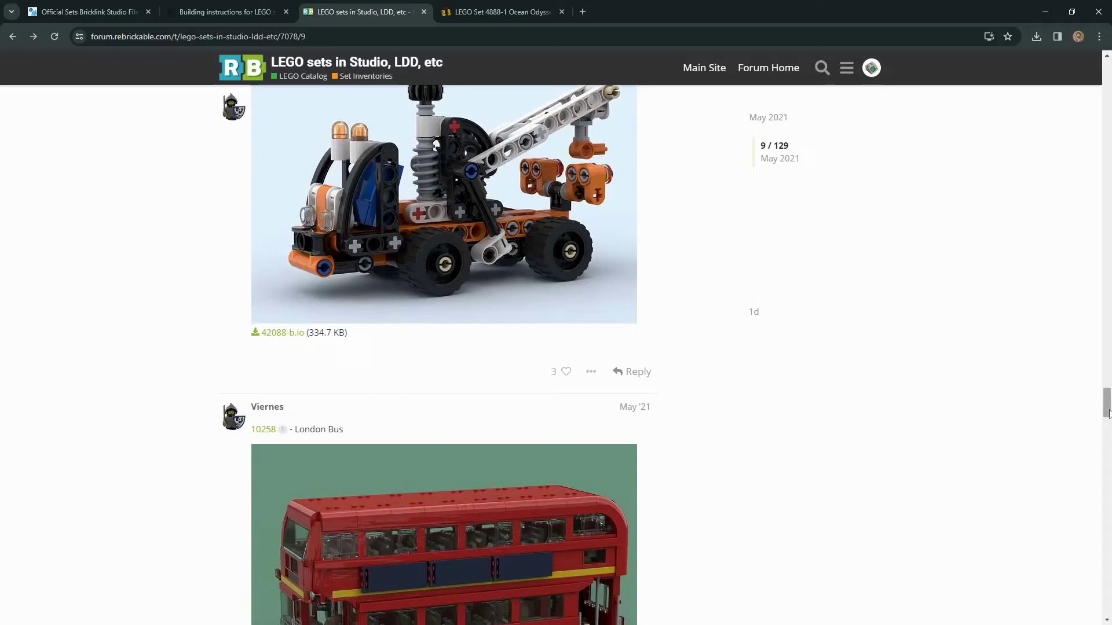
left_click_drag(1108, 412, 1107, 82)
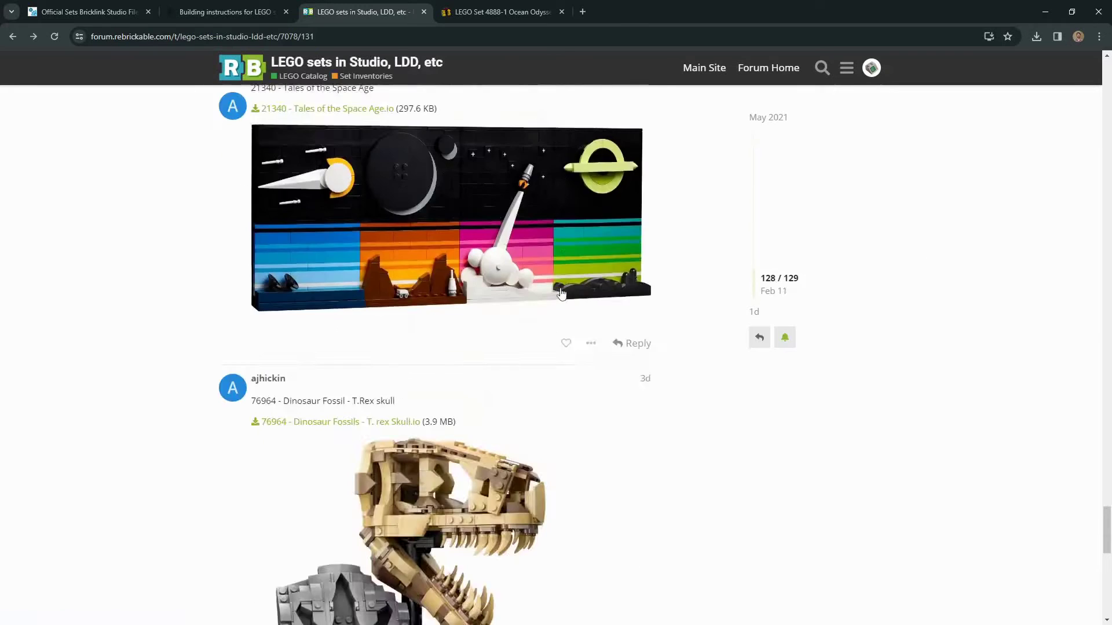
scroll(567, 301, "up", 18)
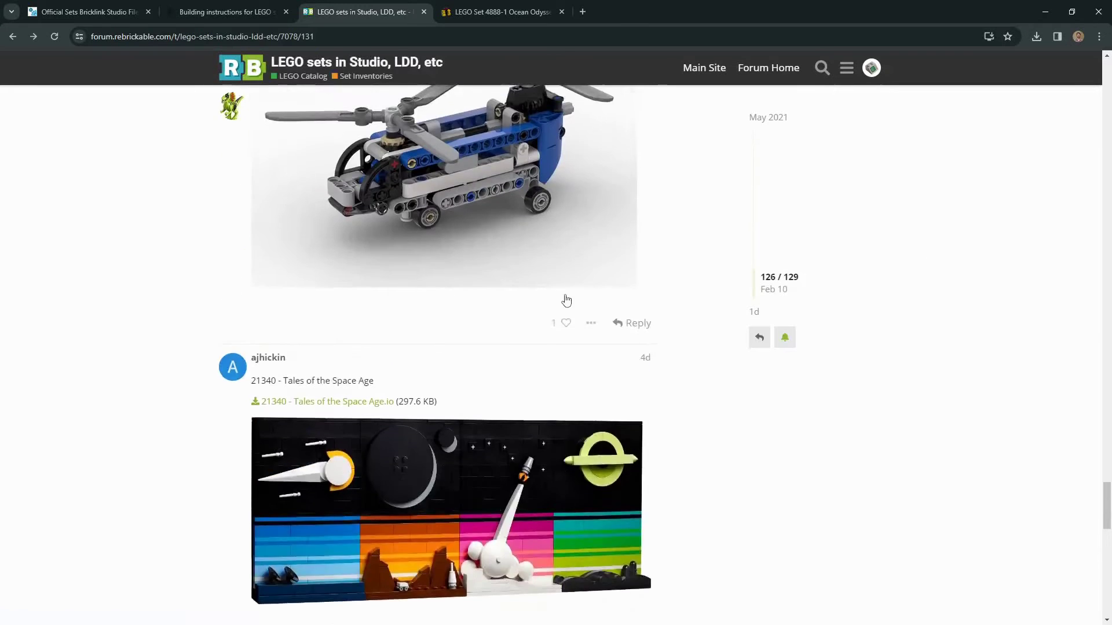
Search the thread for set 8865 and open result #17, the Test Car Technic 8865 Studio file.
scroll(556, 313, "up", 8)
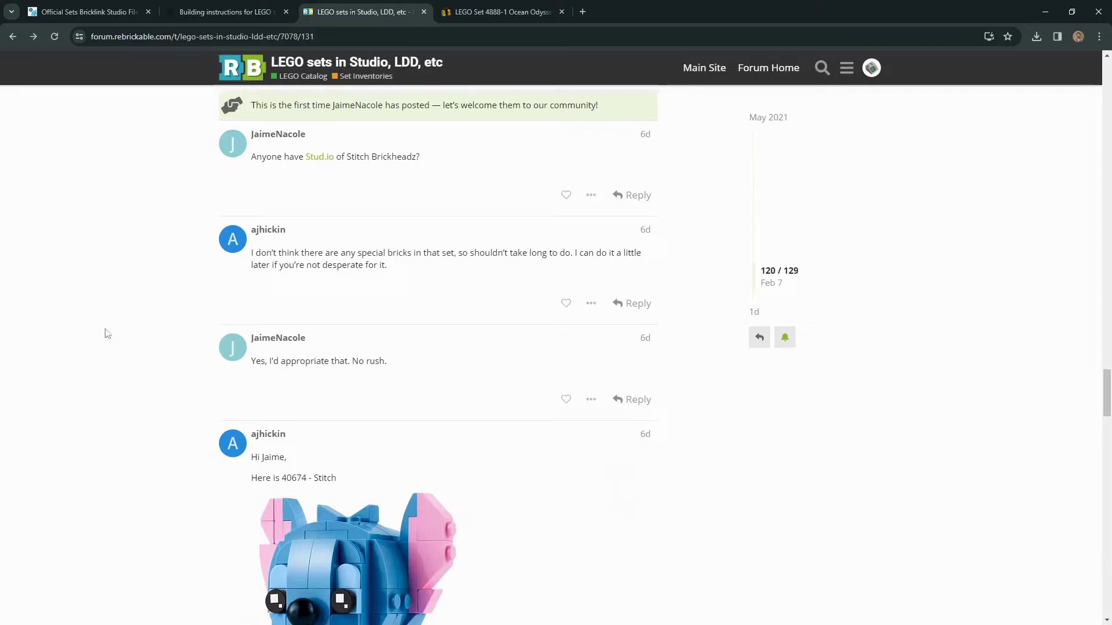
scroll(100, 315, "up", 8)
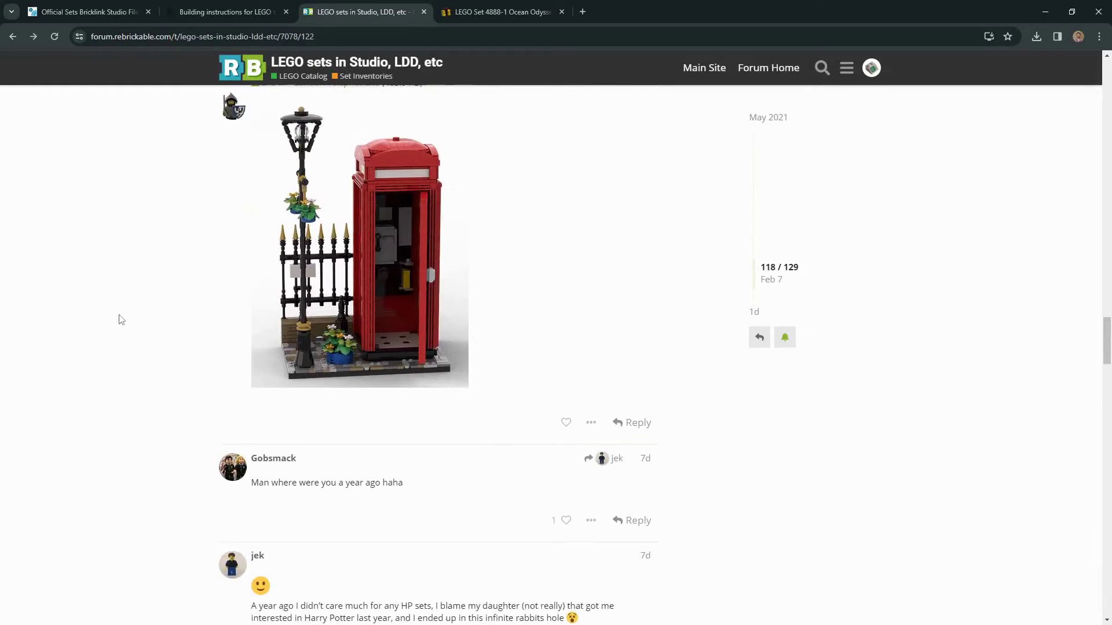
key("ctrl+f")
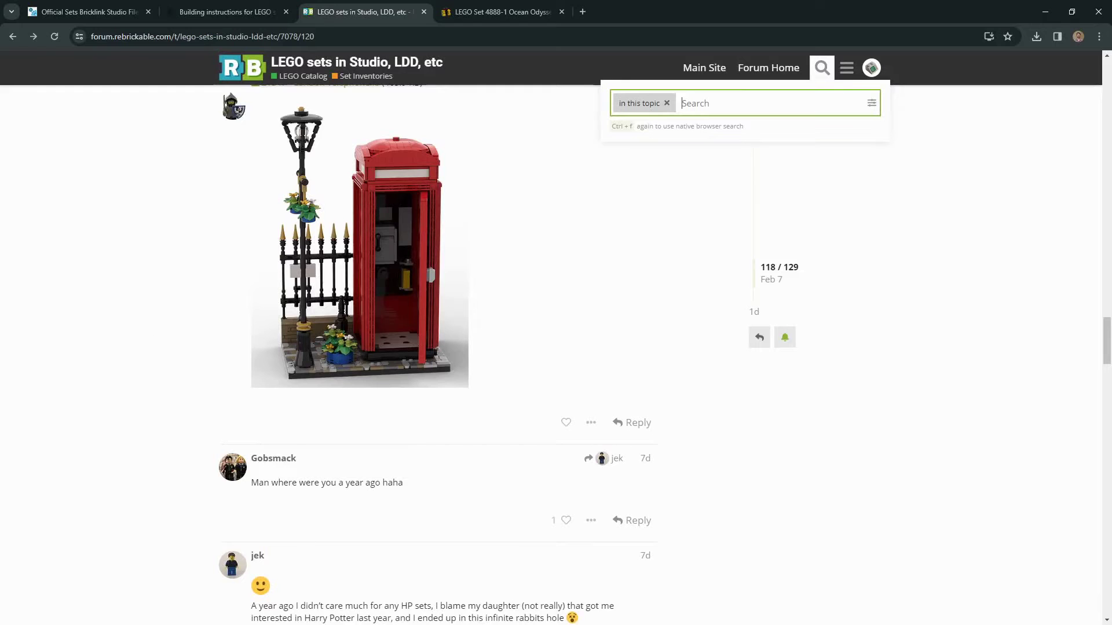
key("alt+Tab")
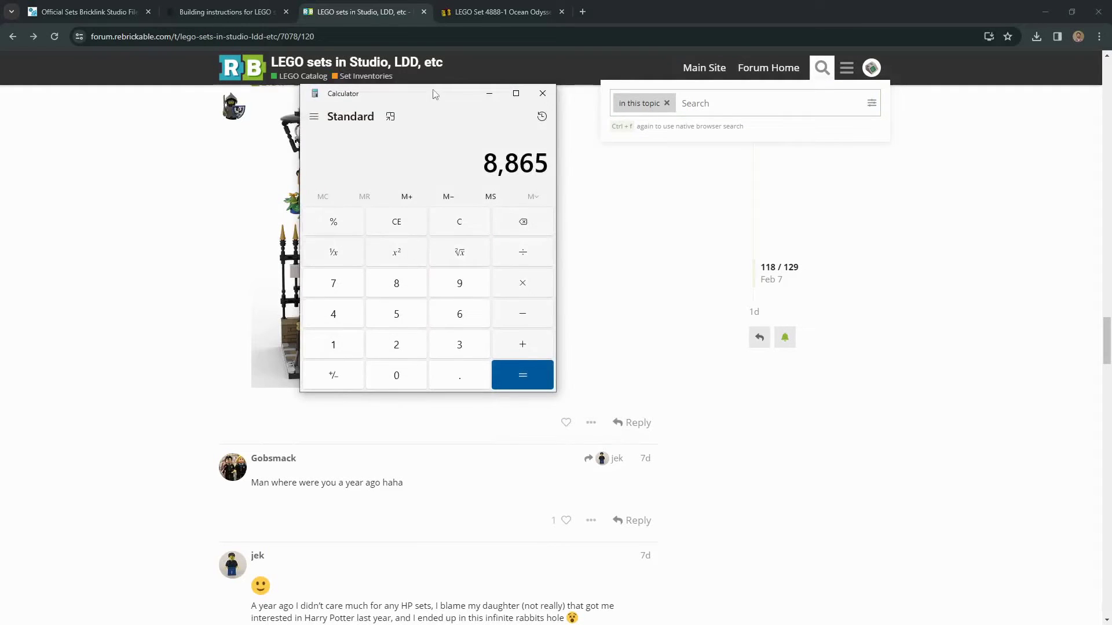
left_click_drag(435, 94, 958, 196)
left_click(767, 102)
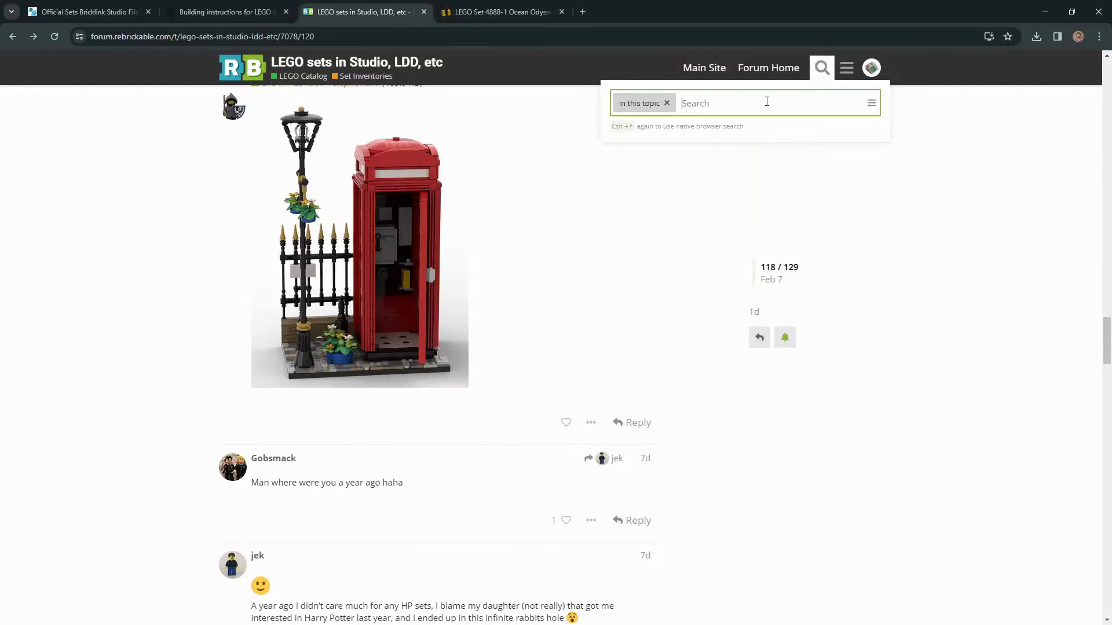
key("alt+Tab")
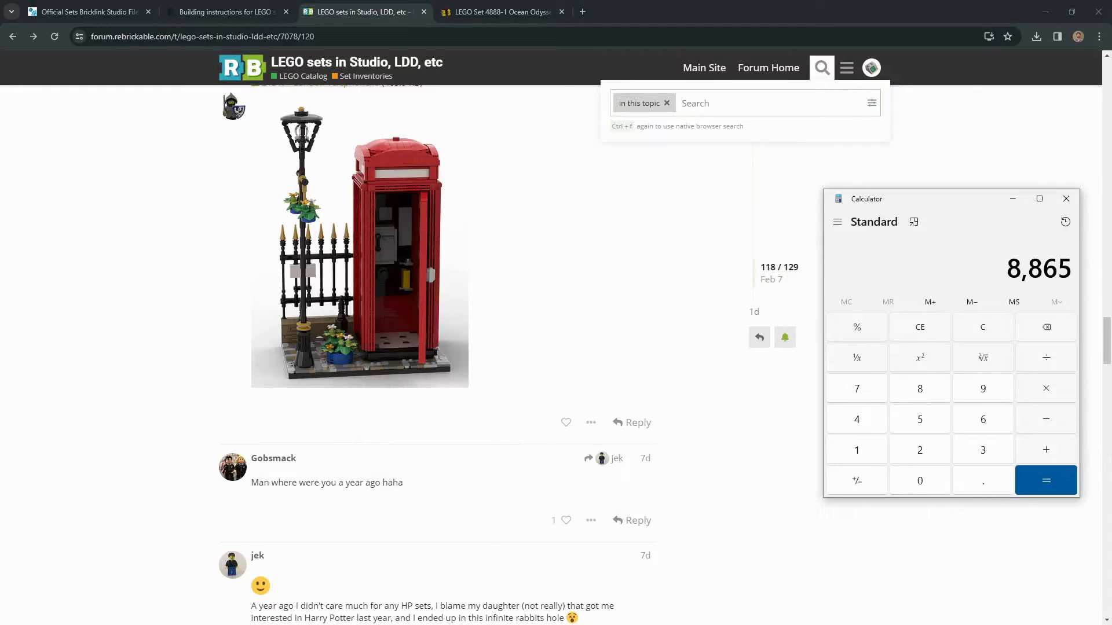
key("alt+Tab")
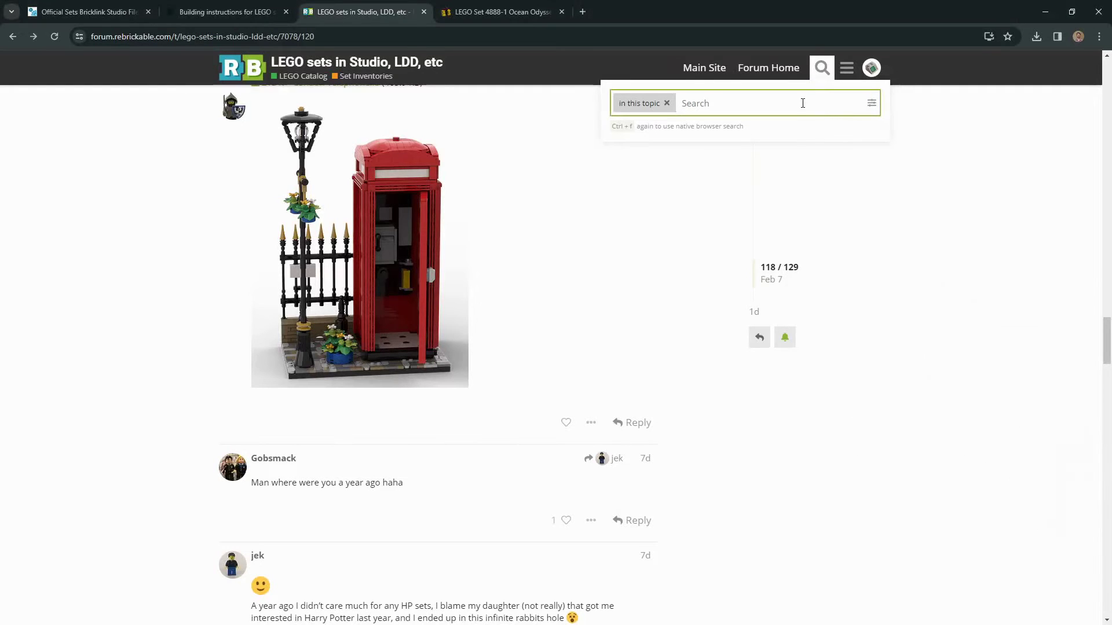
type("8865")
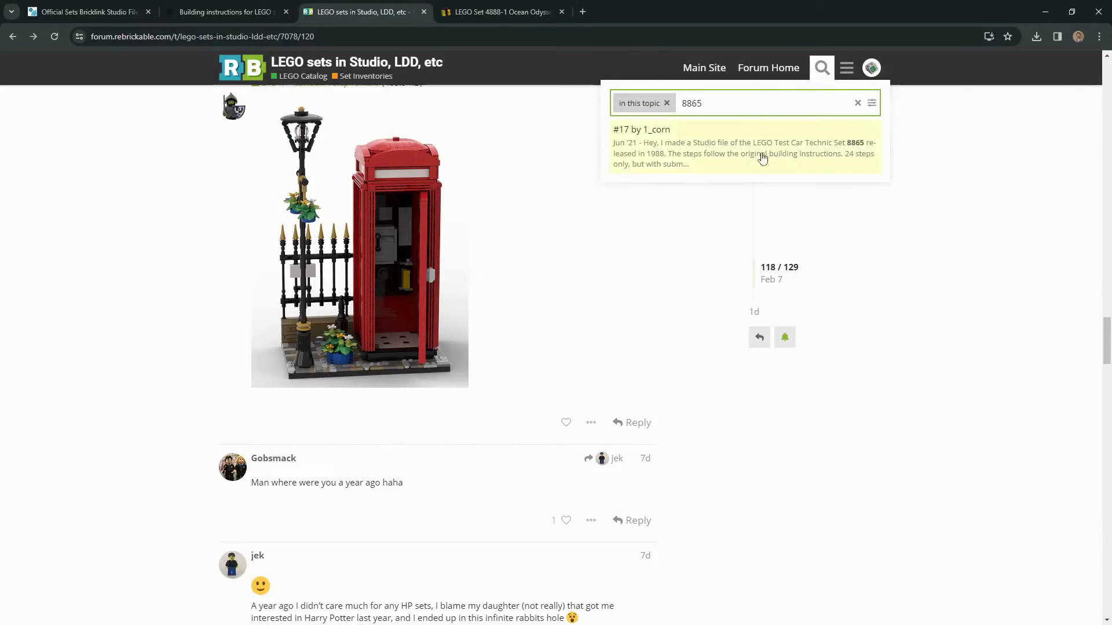
left_click(702, 153)
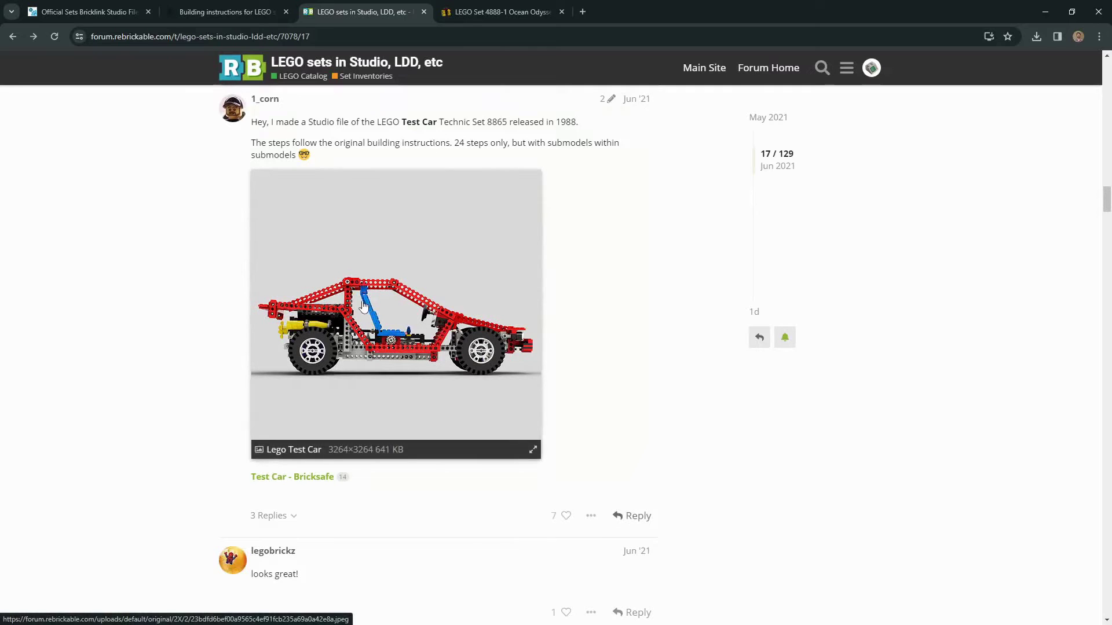
Read the Test Car 8865 post, then return to the Studio modular street scene and orbit the buildings.
scroll(258, 305, "up", 2)
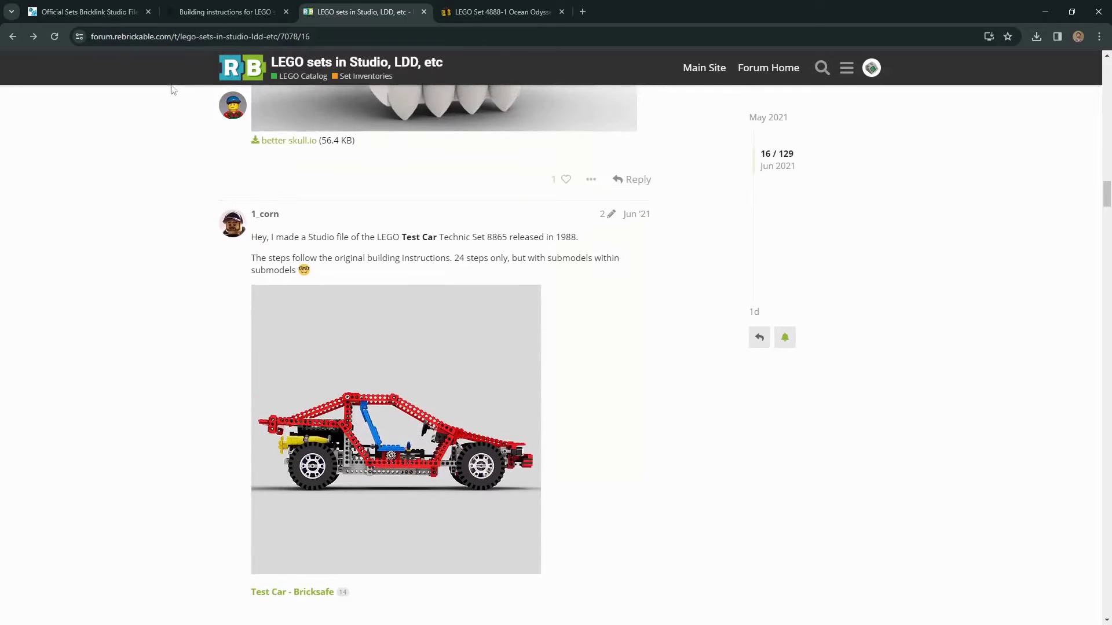
scroll(280, 255, "down", 2)
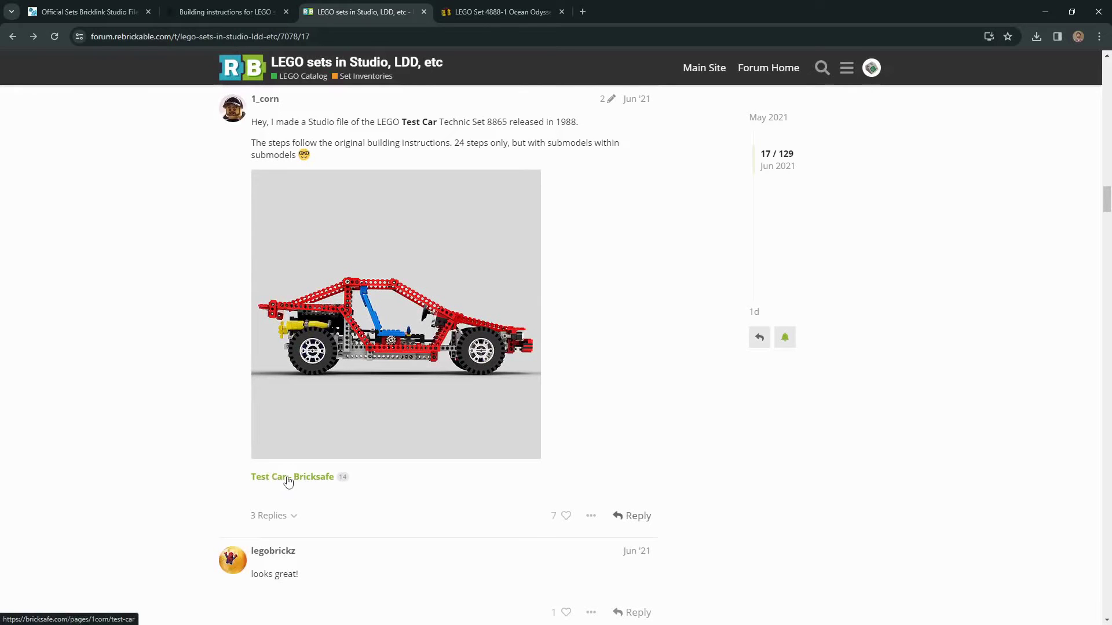
scroll(211, 393, "down", 4)
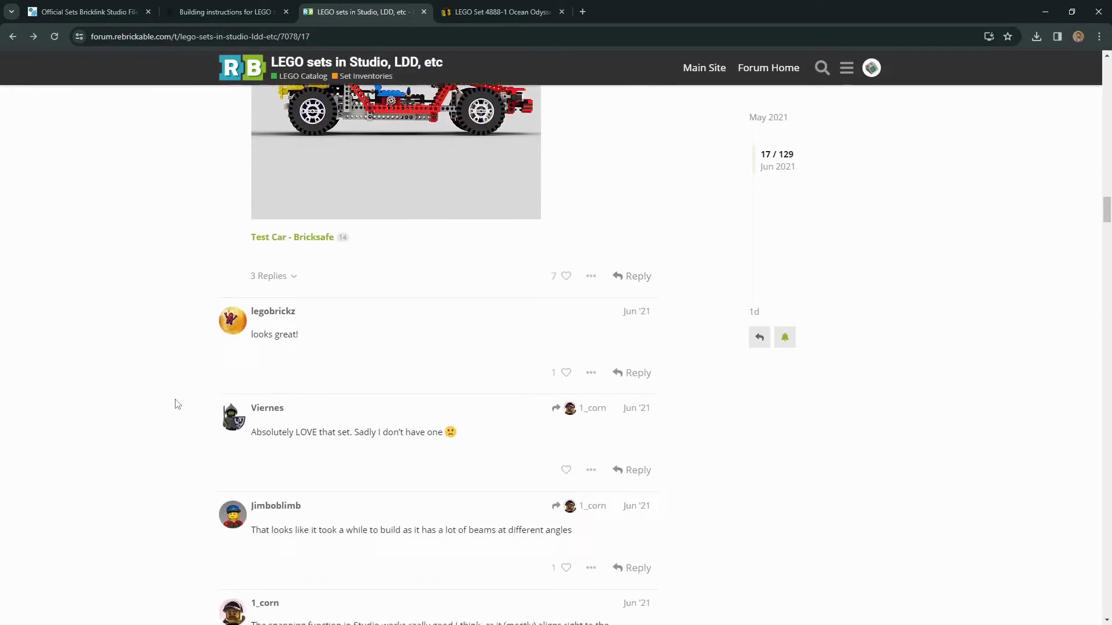
scroll(159, 402, "up", 6)
scroll(160, 409, "up", 8)
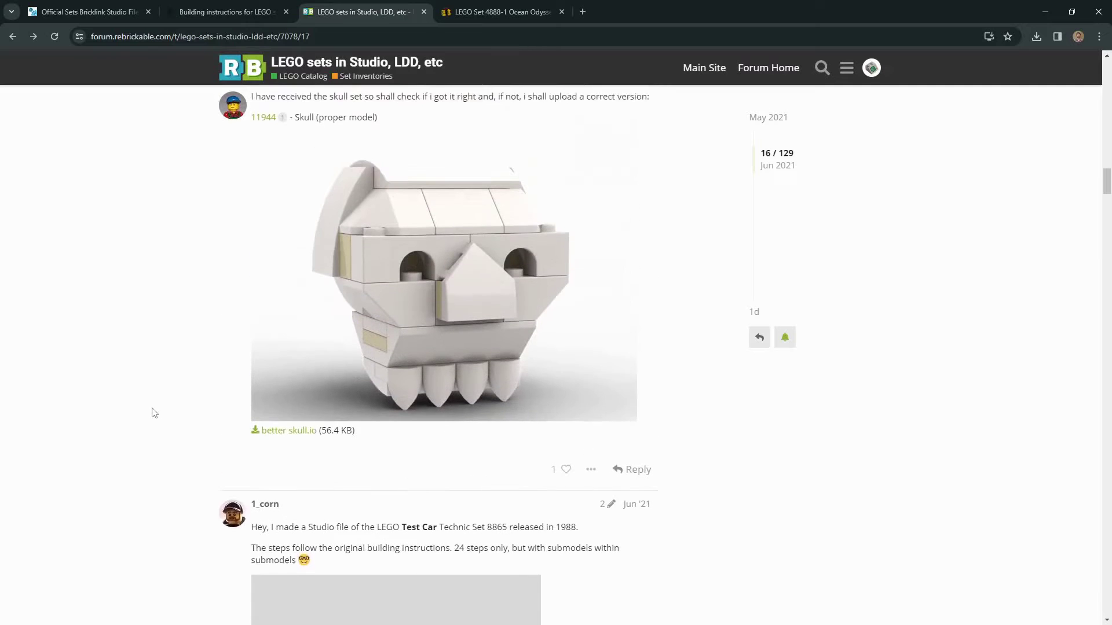
scroll(145, 418, "down", 9)
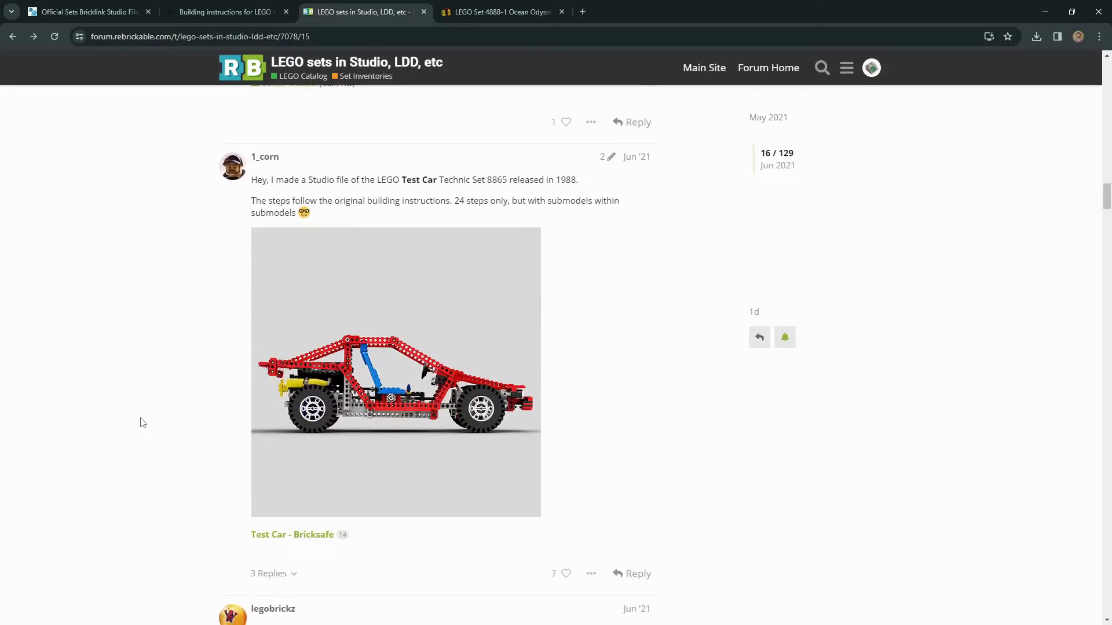
scroll(200, 495, "down", 1)
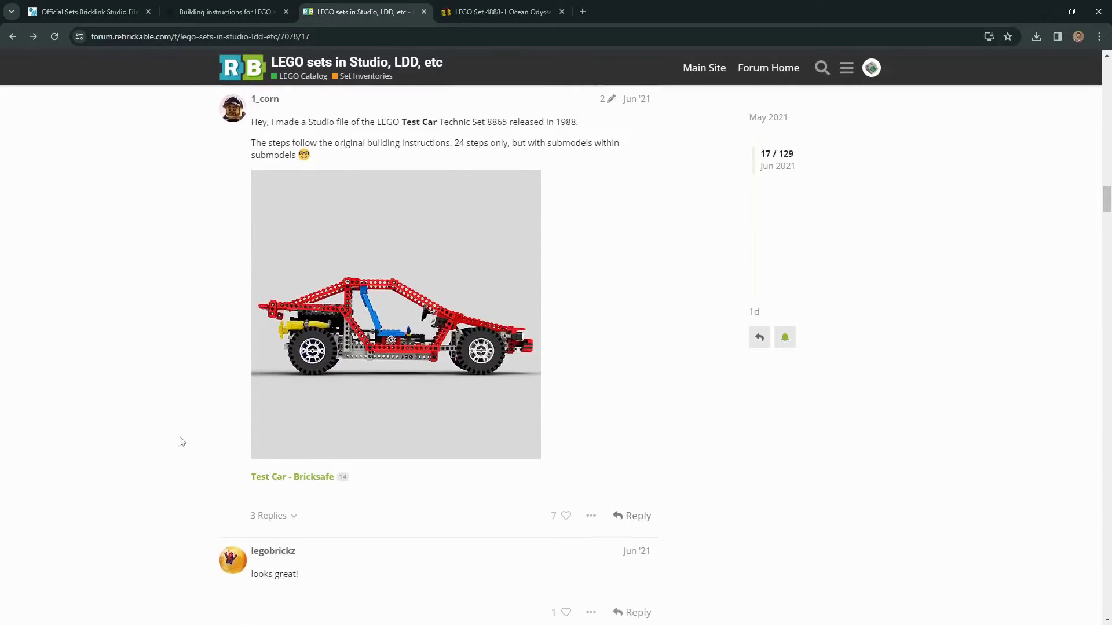
scroll(173, 443, "up", 2)
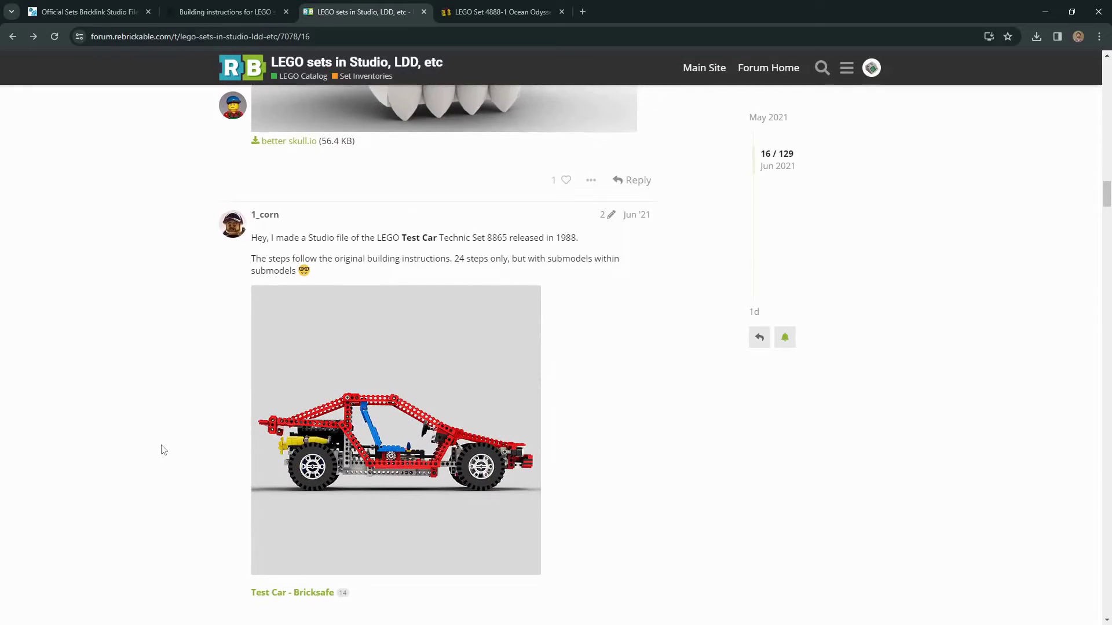
scroll(163, 450, "up", 2)
scroll(161, 449, "down", 4)
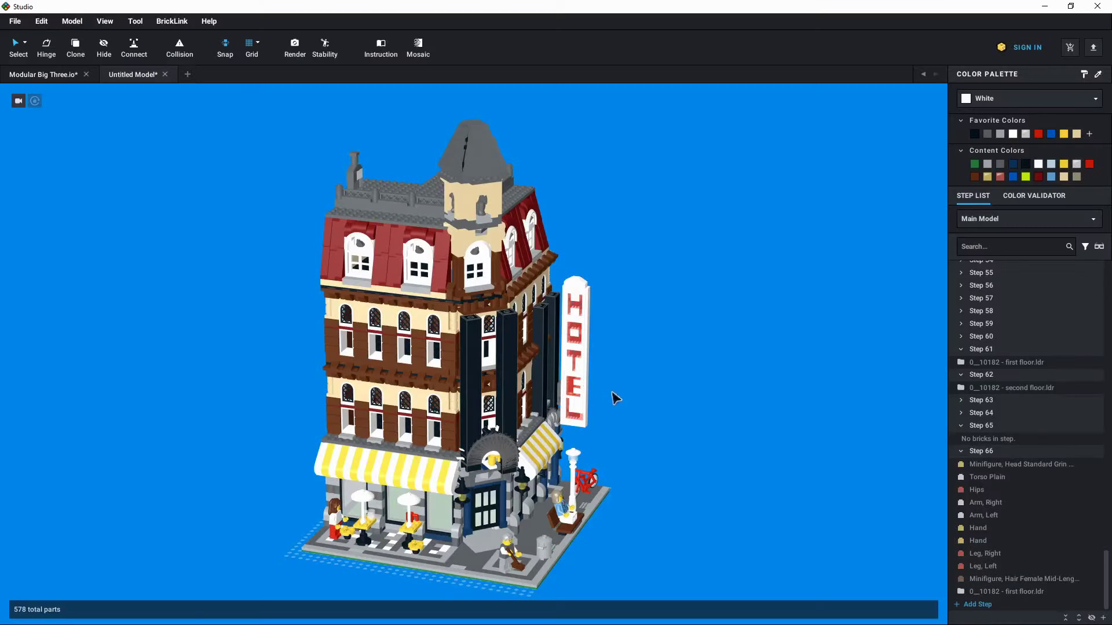
right_click_drag(613, 398, 608, 417)
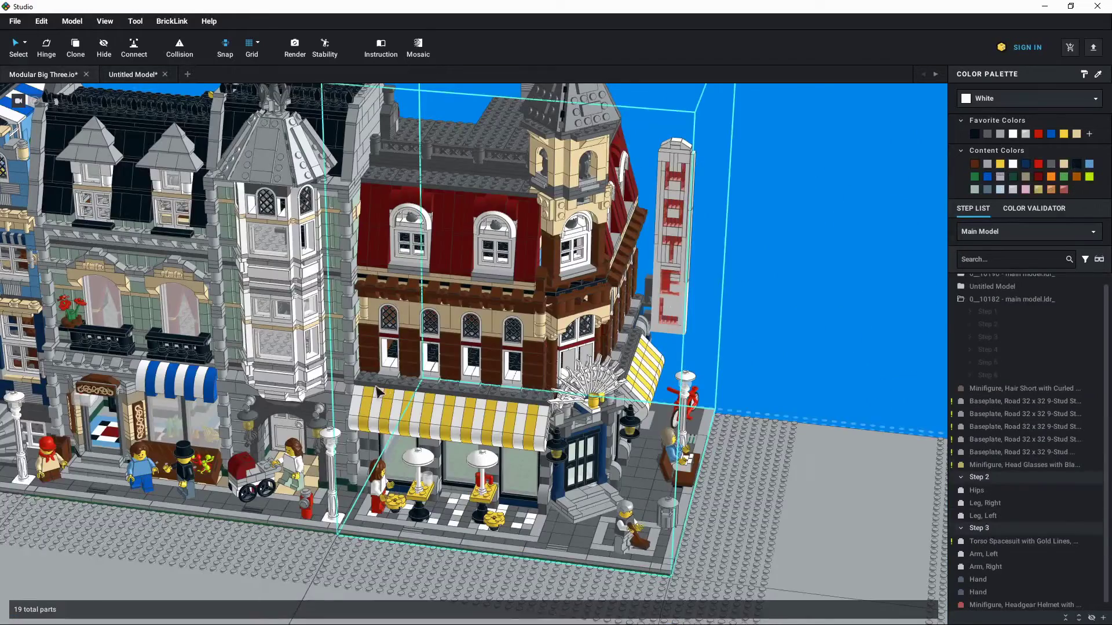
right_click_drag(623, 482, 601, 500)
scroll(602, 506, "up", 8)
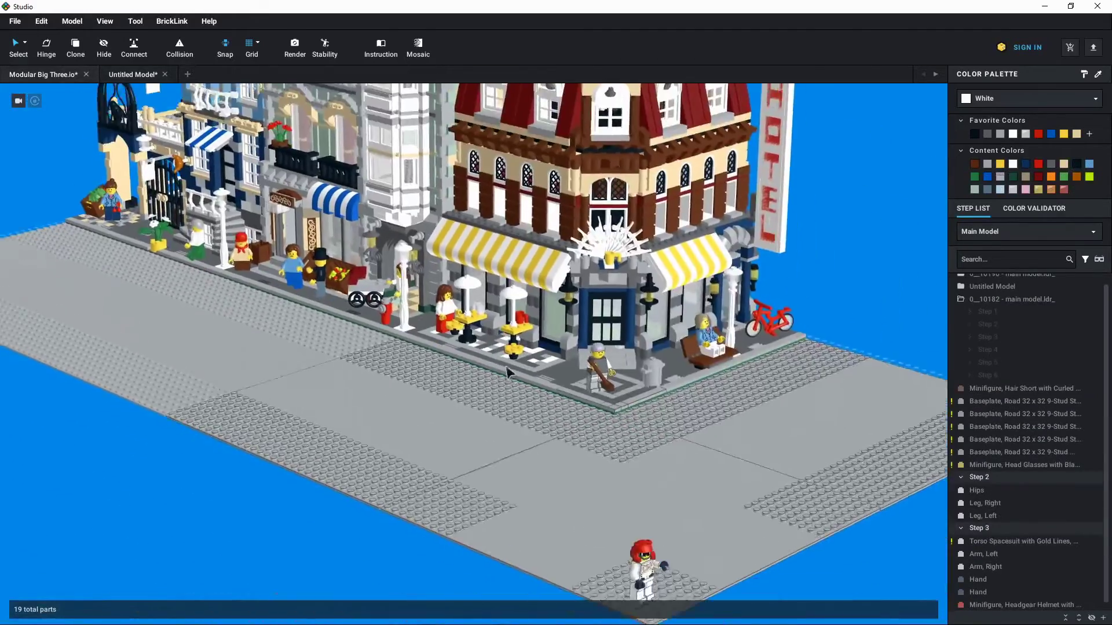
scroll(506, 386, "up", 10)
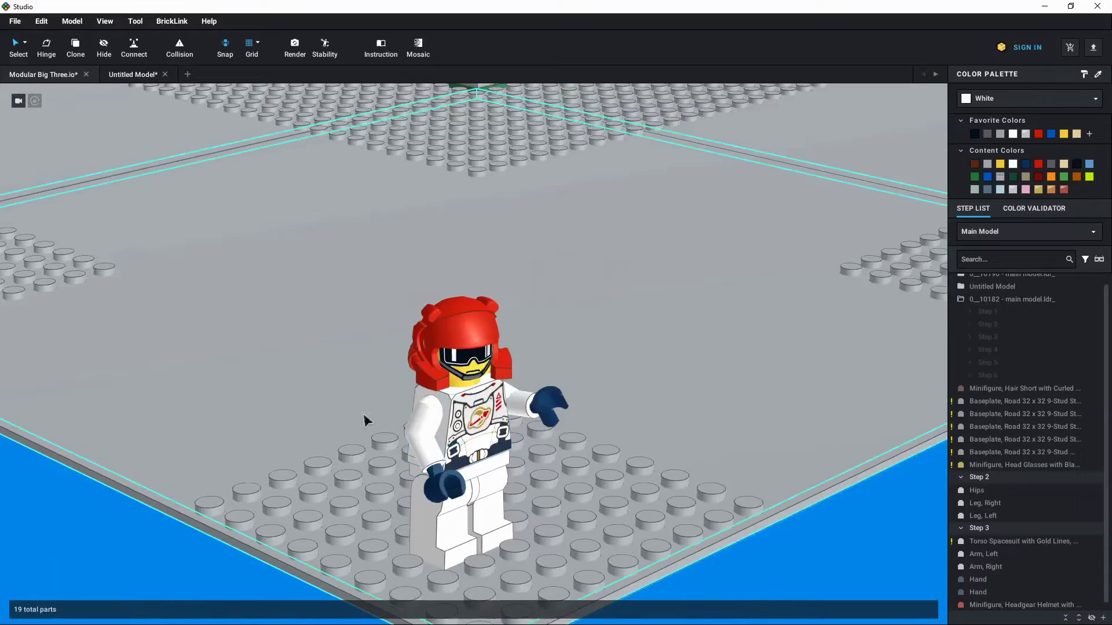
scroll(362, 372, "down", 1)
middle_click_drag(404, 355, 416, 385)
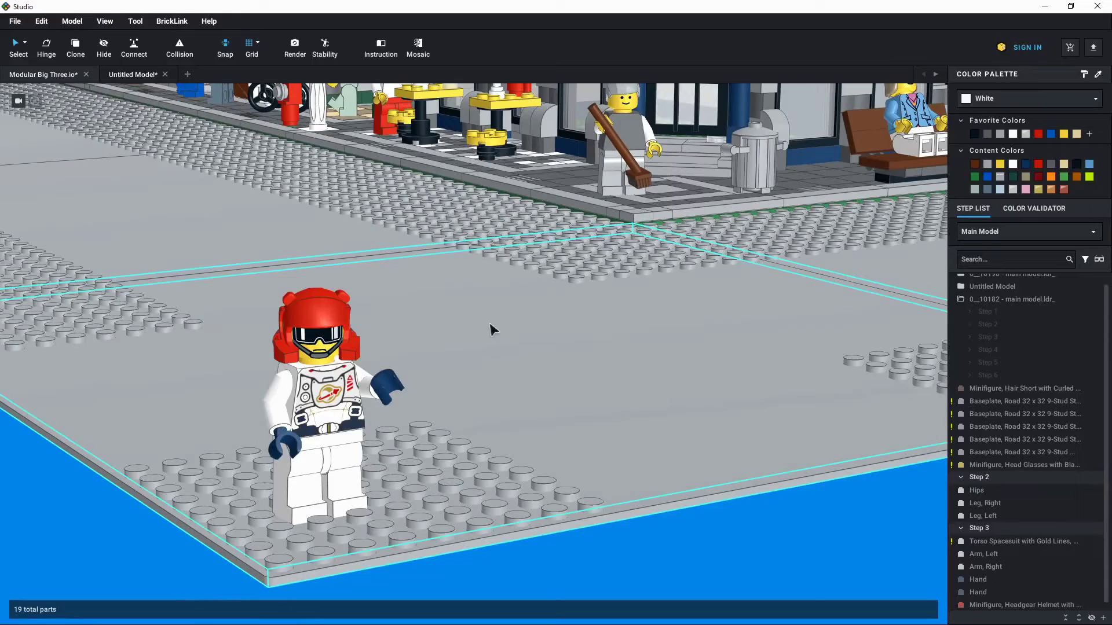
scroll(531, 315, "down", 5)
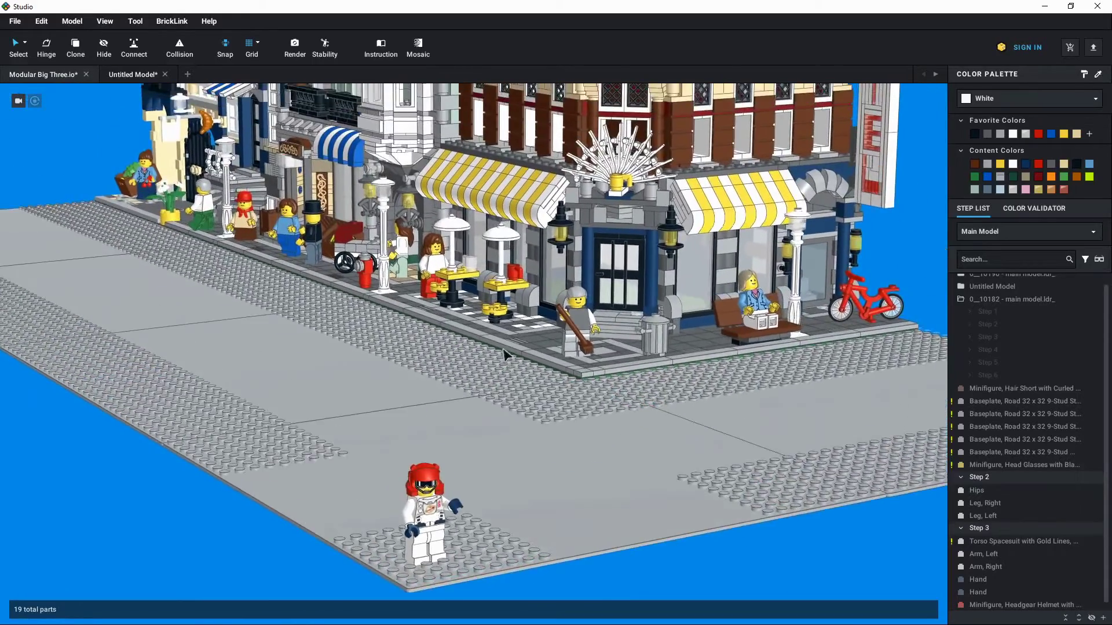
scroll(472, 353, "up", 6)
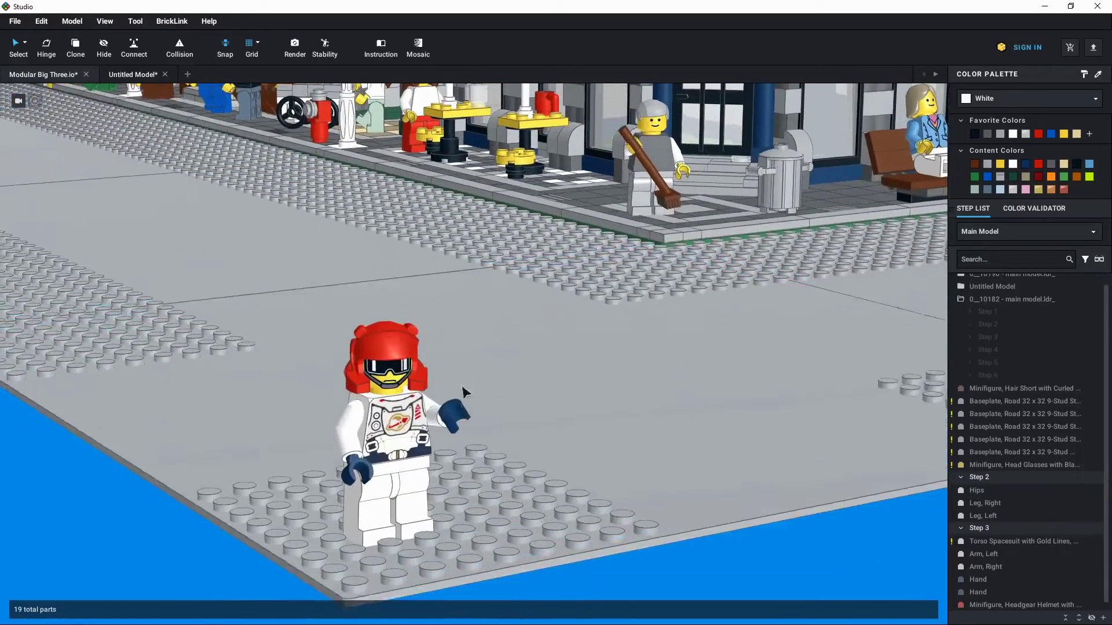
middle_click_drag(463, 387, 465, 368)
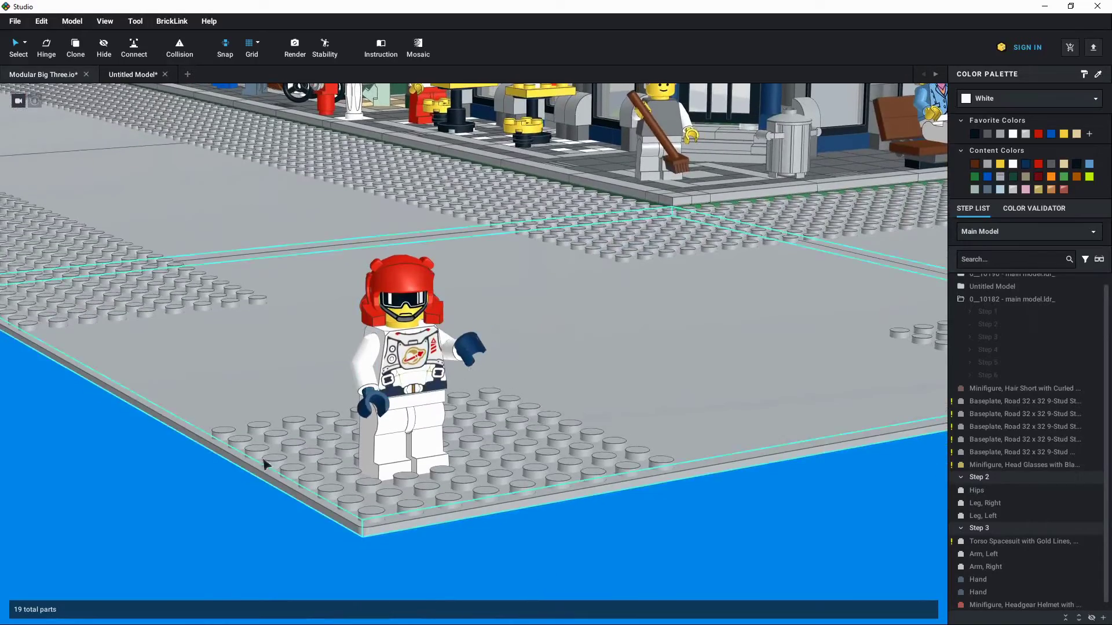
right_click_drag(246, 479, 616, 485)
scroll(615, 485, "down", 5)
mouse_move(260, 440)
right_mouse_down()
mouse_move(271, 450)
mouse_move(265, 424)
right_mouse_up()
scroll(265, 424, "down", 6)
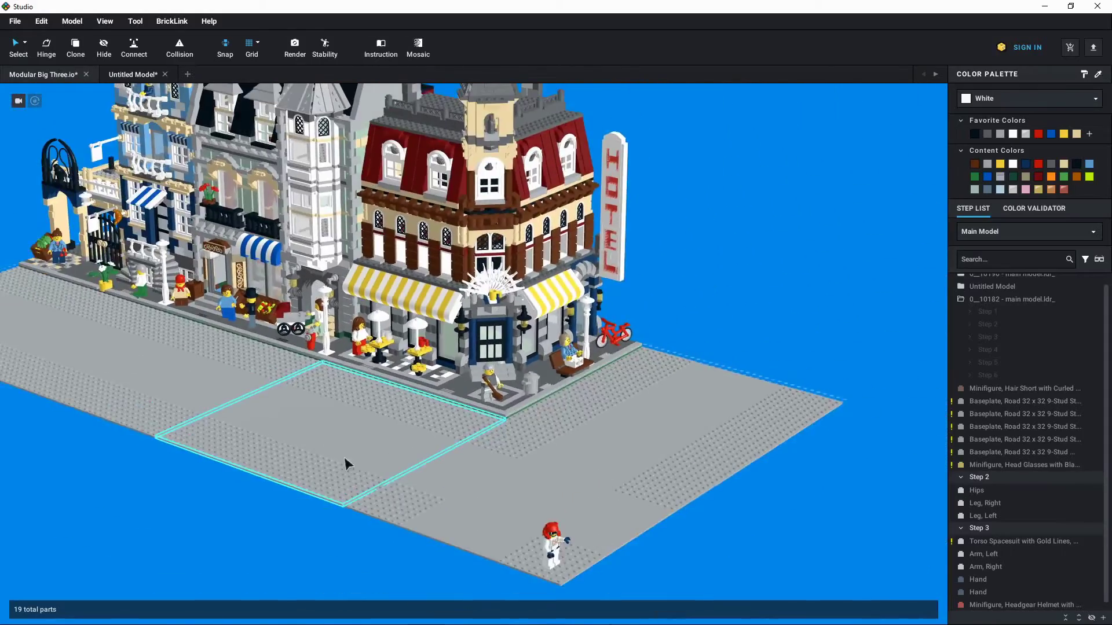
mouse_move(346, 463)
right_mouse_down()
mouse_move(340, 454)
mouse_move(354, 457)
right_mouse_up()
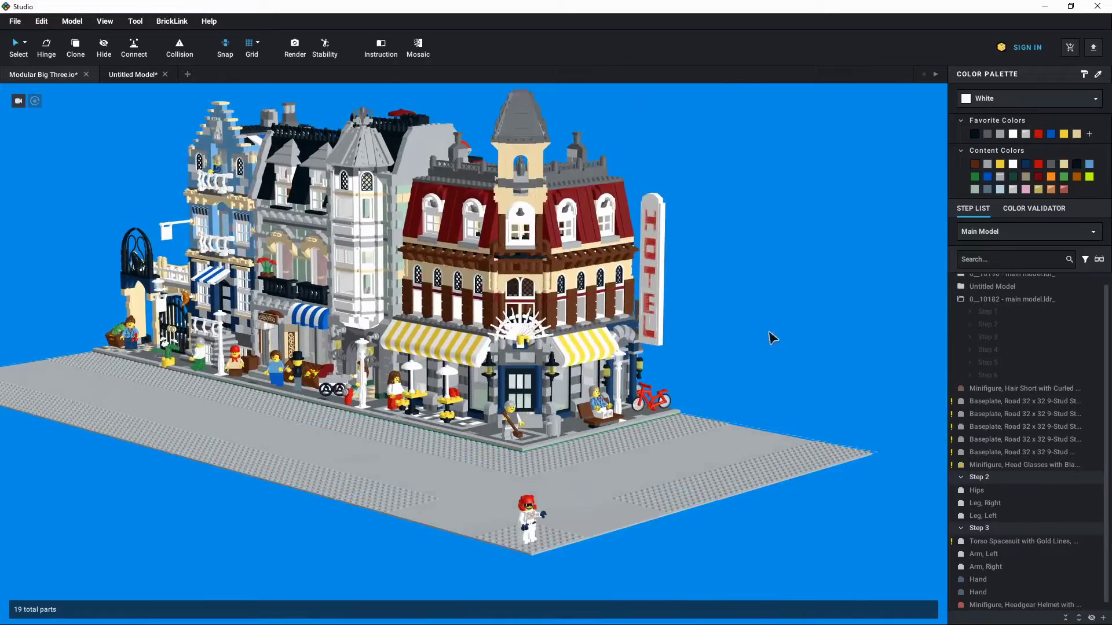
scroll(760, 347, "up", 5)
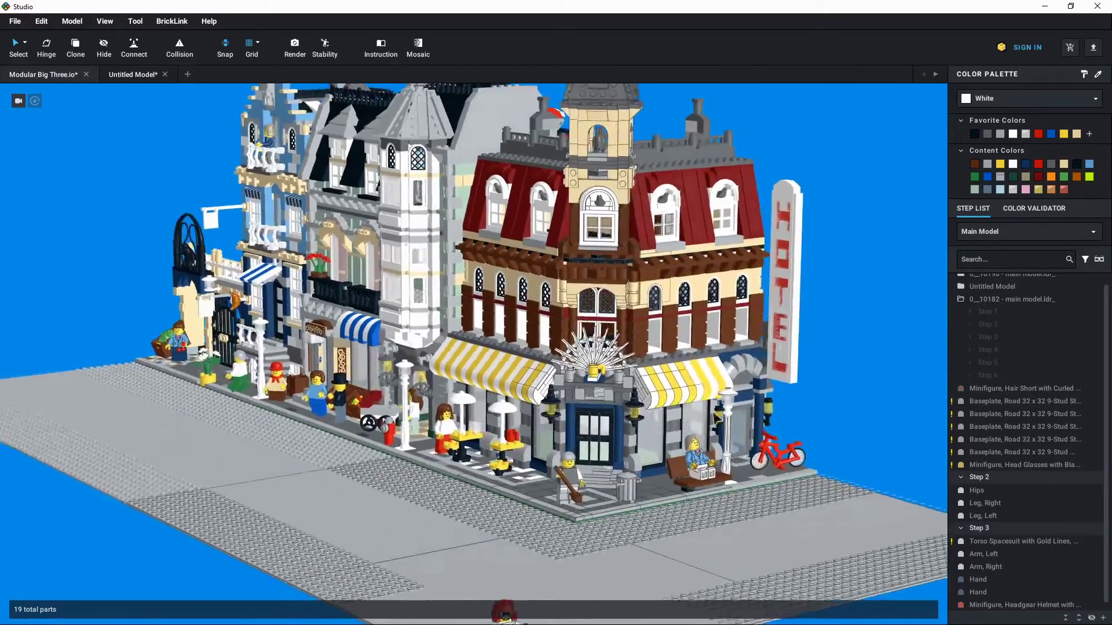
right_click_drag(714, 413, 359, 556)
middle_click_drag(359, 556, 376, 350)
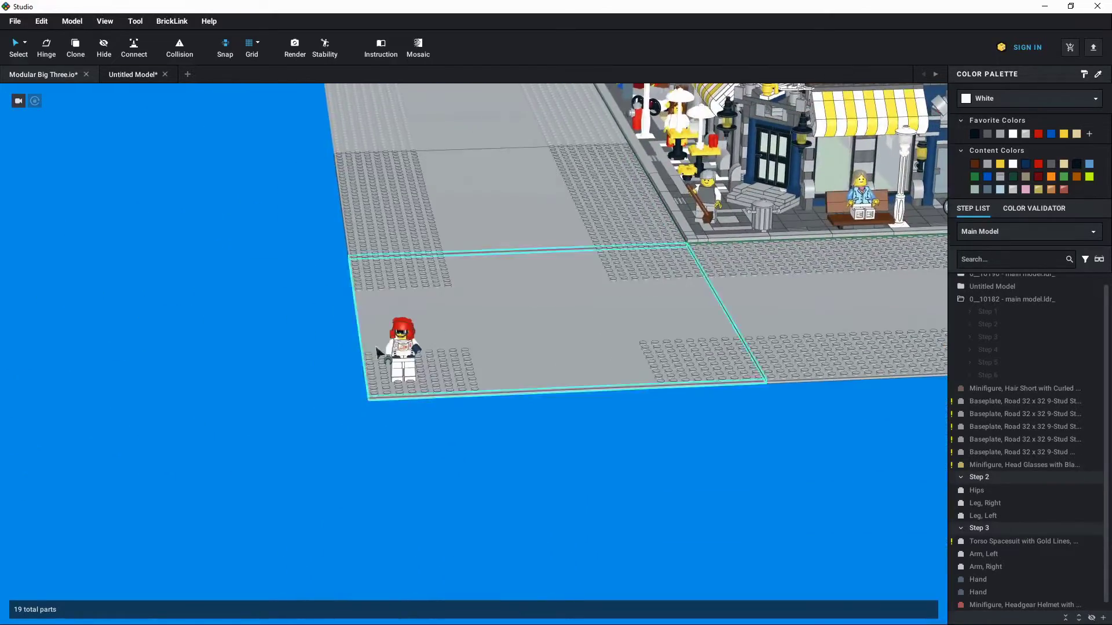
scroll(375, 347, "up", 5)
right_click_drag(105, 377, 179, 372)
scroll(182, 379, "down", 6)
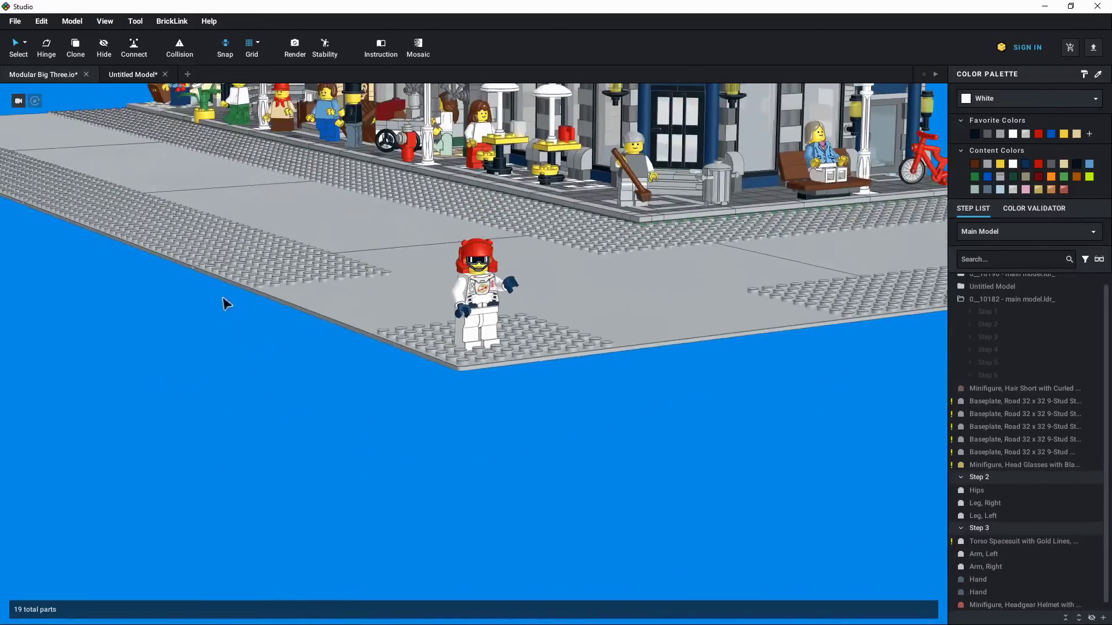
scroll(243, 408, "up", 6)
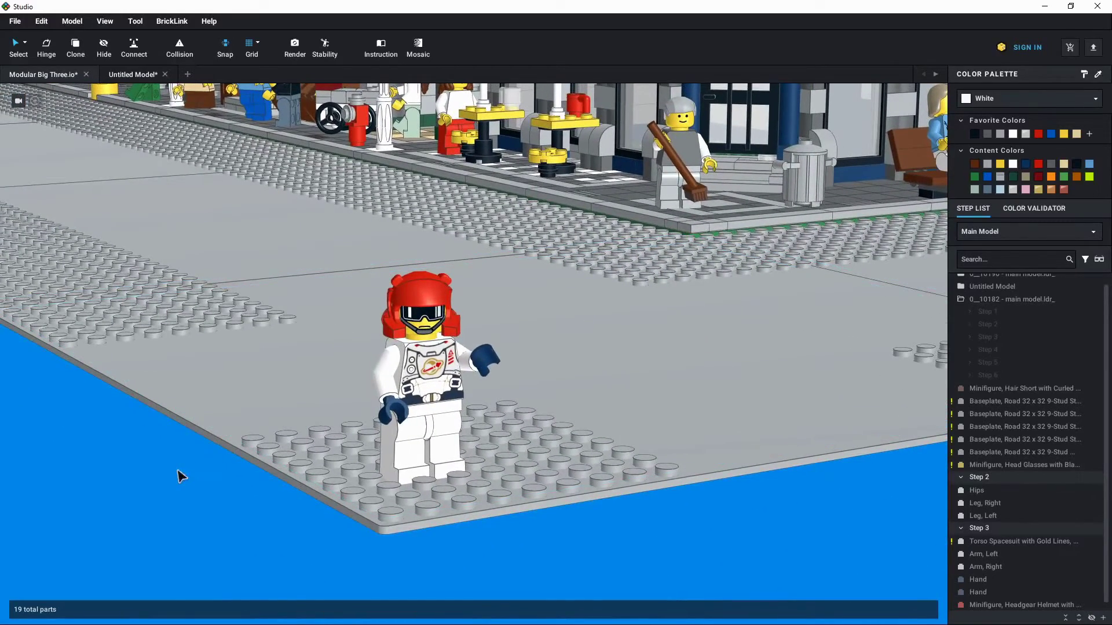
scroll(155, 472, "down", 4)
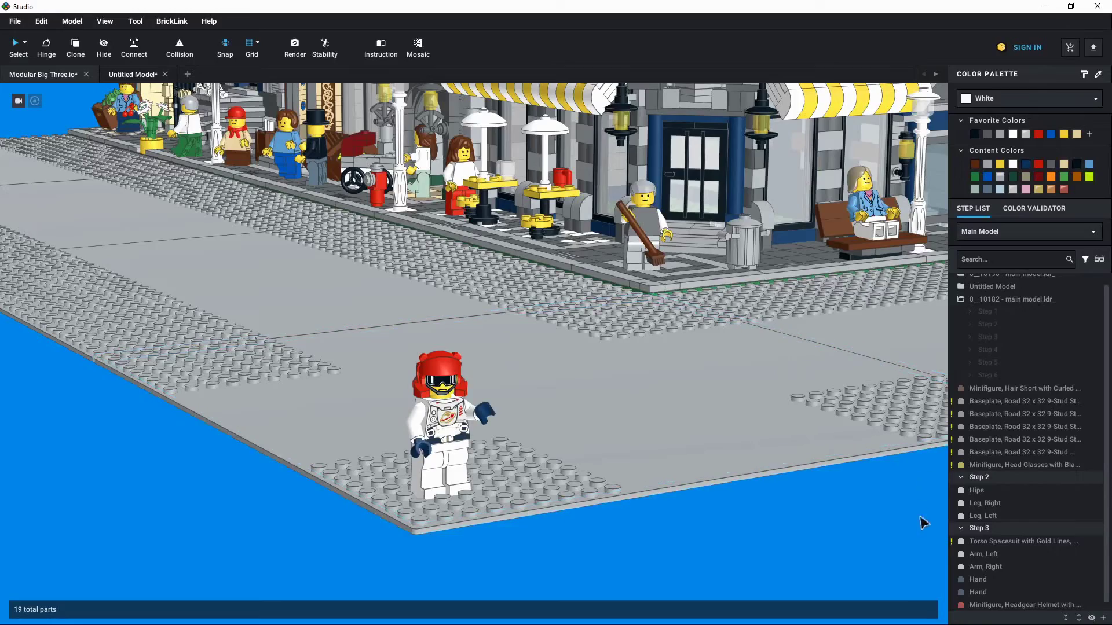
left_click(979, 474)
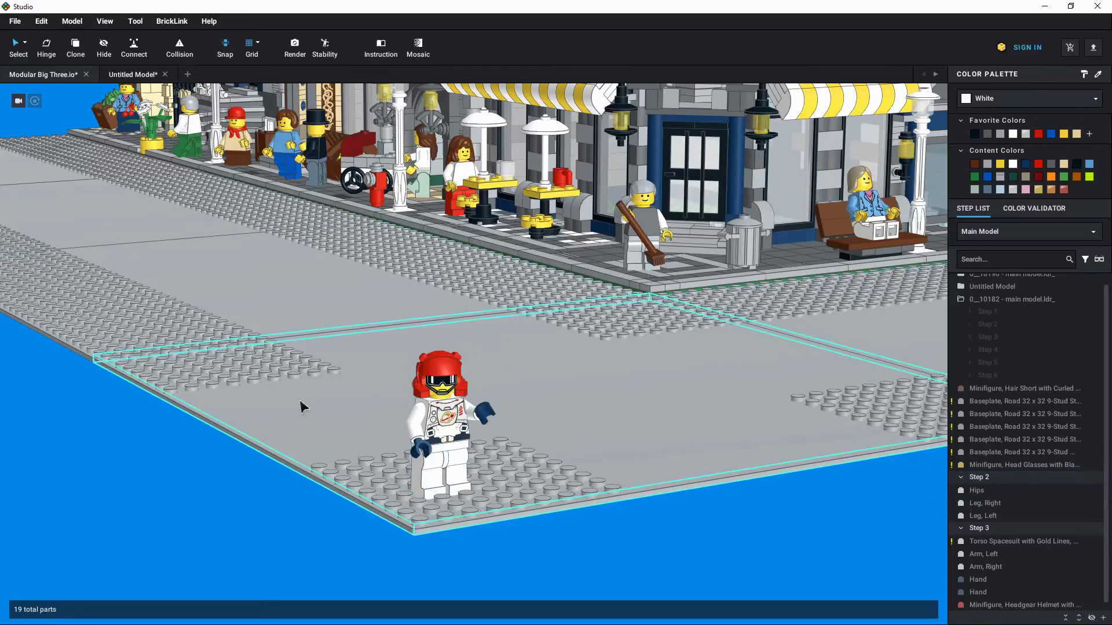
scroll(284, 425, "down", 2)
scroll(282, 431, "down", 2)
scroll(275, 431, "up", 4)
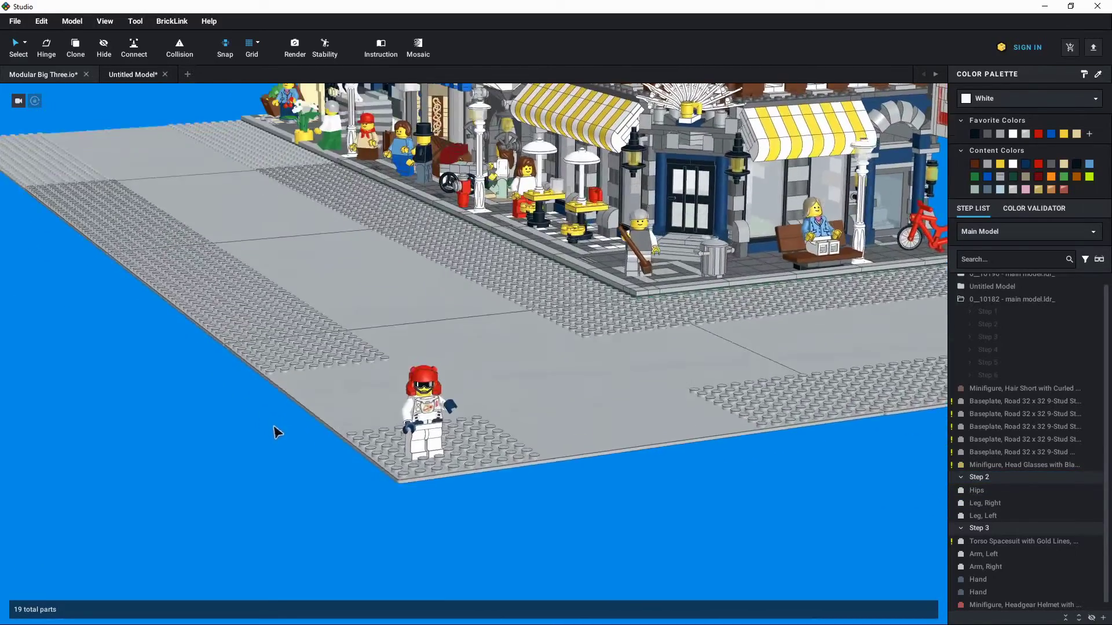
scroll(347, 442, "up", 2)
right_click_drag(347, 450, 348, 448)
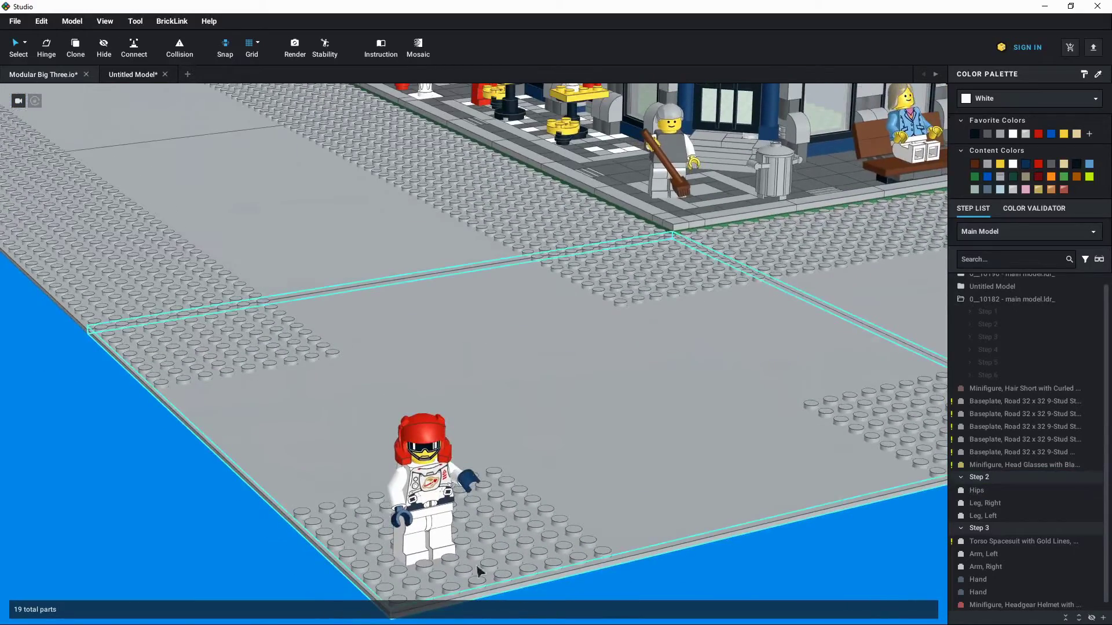
scroll(274, 408, "down", 3)
scroll(284, 435, "up", 3)
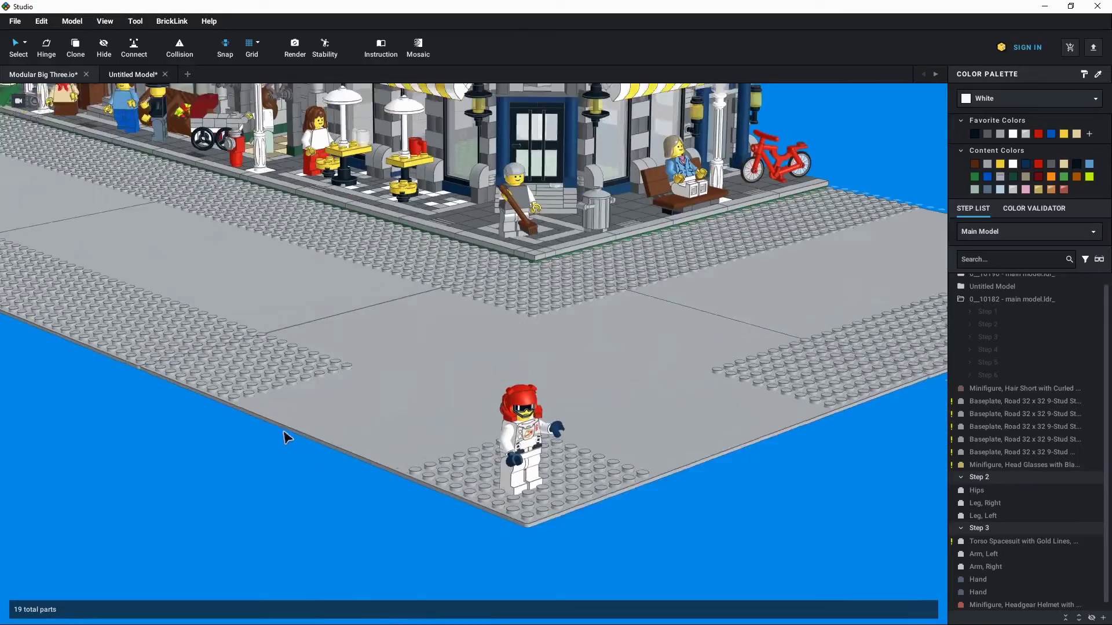
scroll(283, 437, "down", 3)
scroll(307, 442, "up", 4)
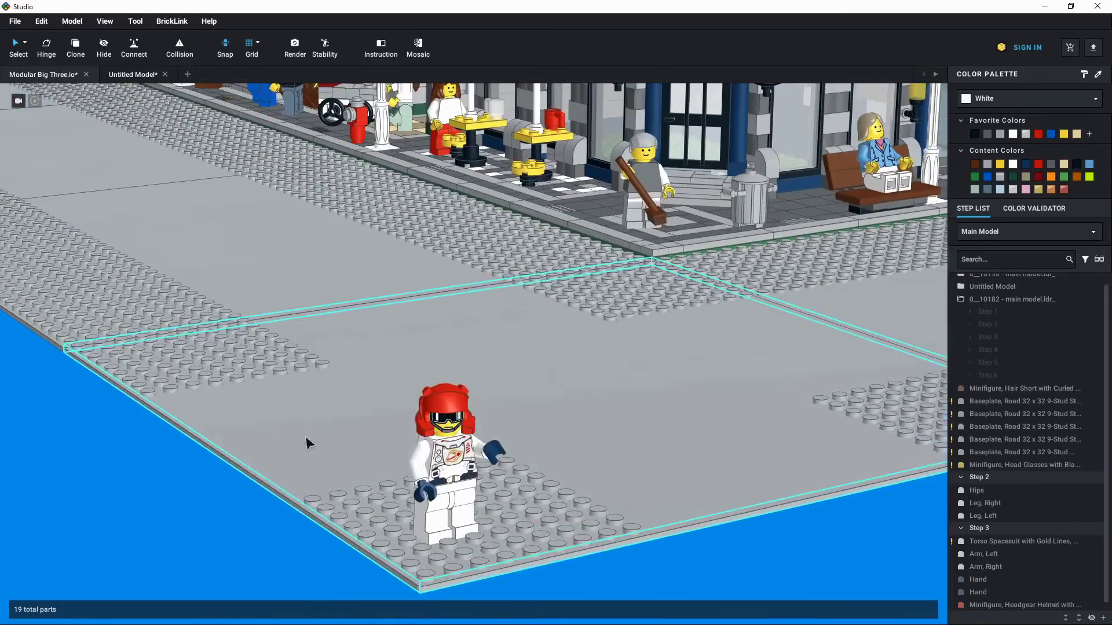
scroll(311, 427, "down", 2)
scroll(292, 435, "up", 3)
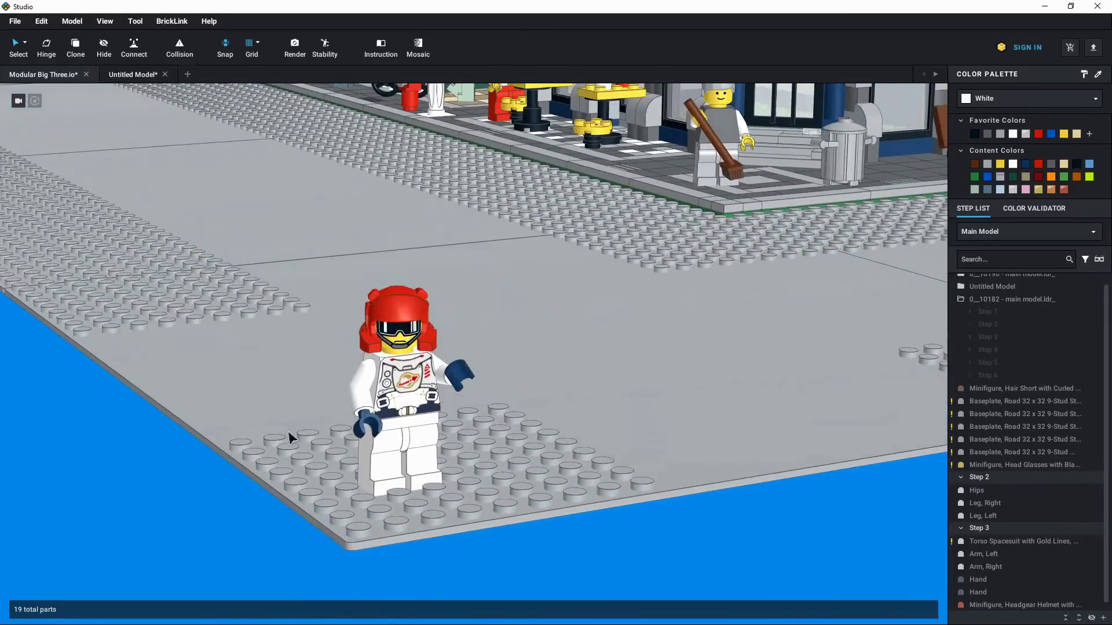
scroll(278, 443, "down", 1)
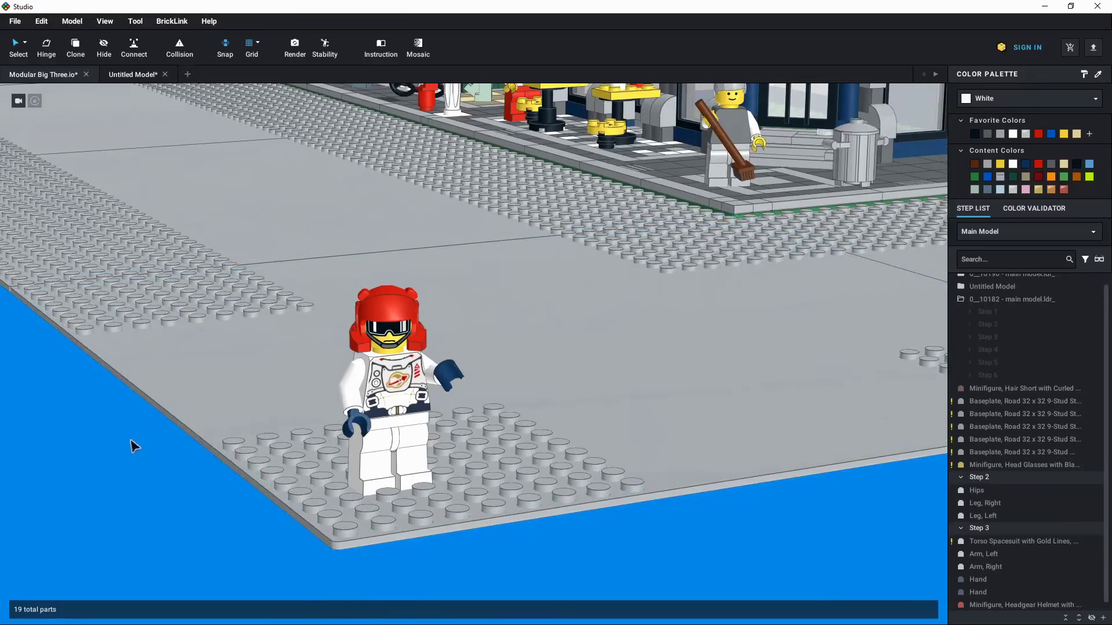
scroll(128, 447, "down", 2)
scroll(130, 450, "up", 3)
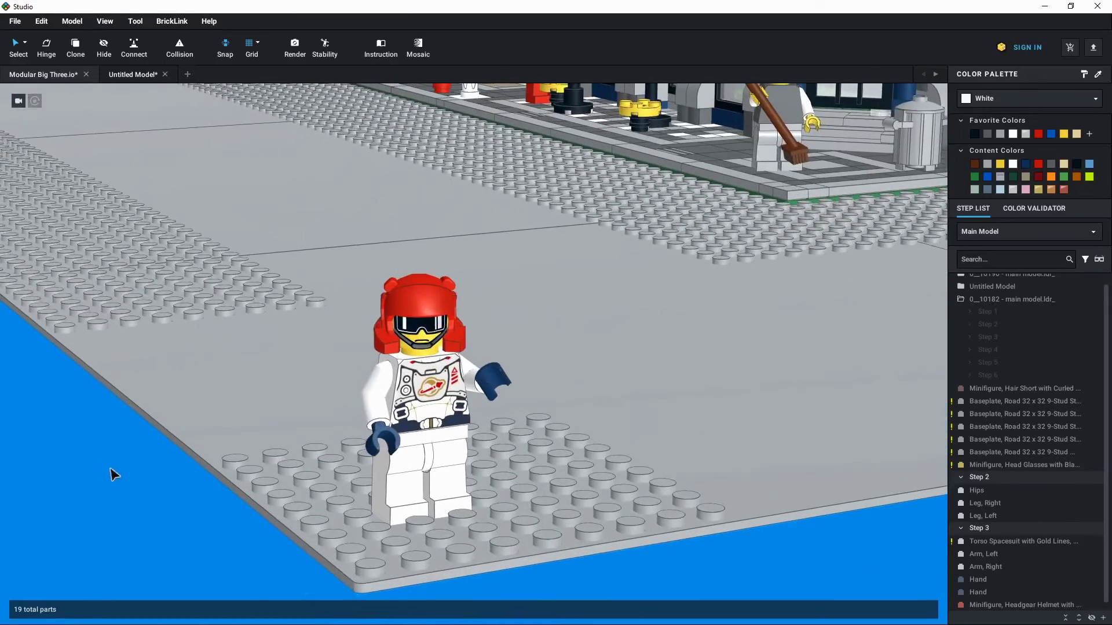
scroll(110, 470, "down", 2)
scroll(93, 467, "down", 1)
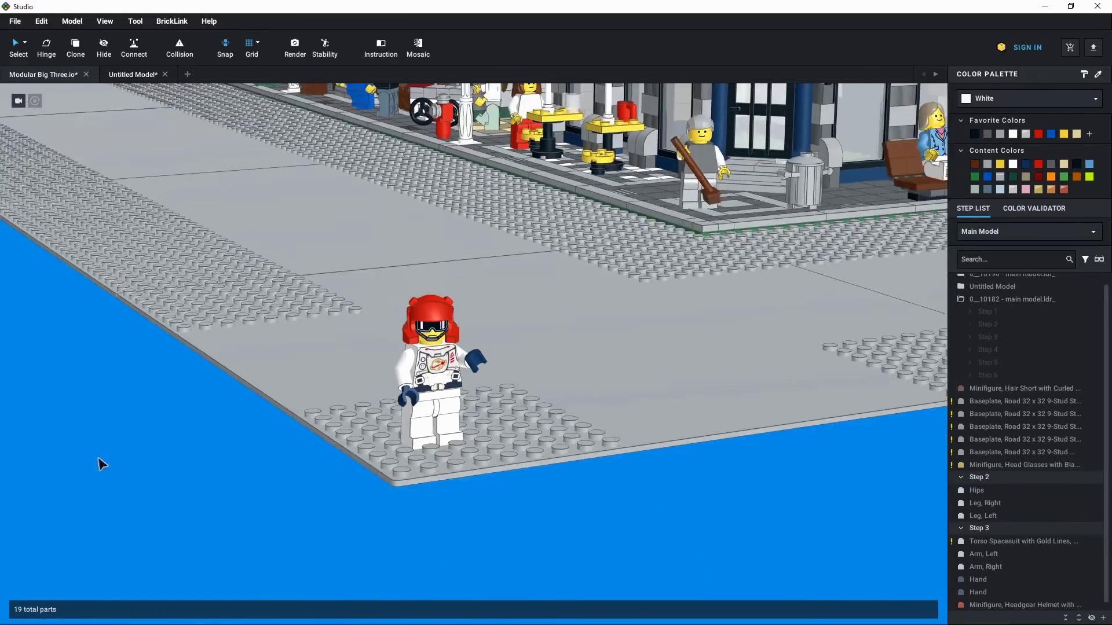
scroll(168, 402, "down", 2)
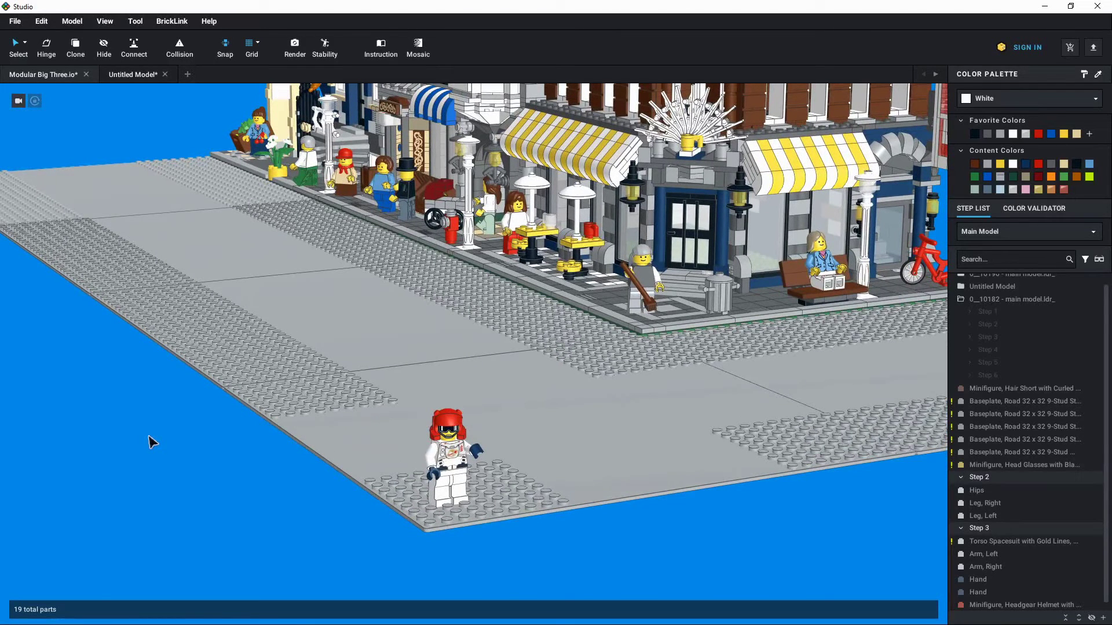
scroll(149, 464, "up", 3)
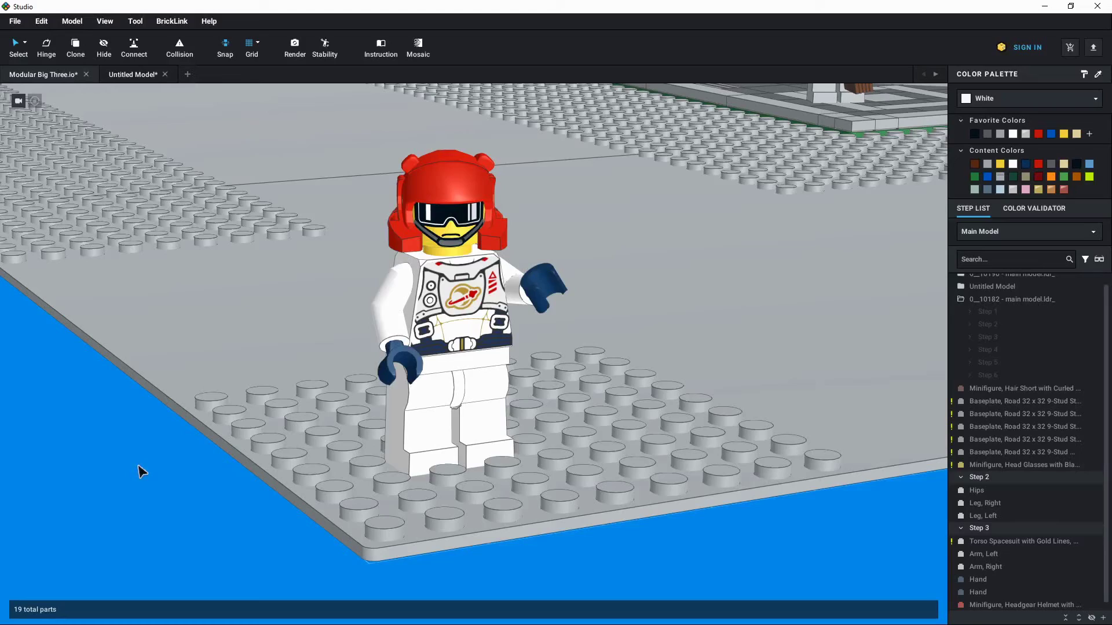
scroll(156, 468, "down", 3)
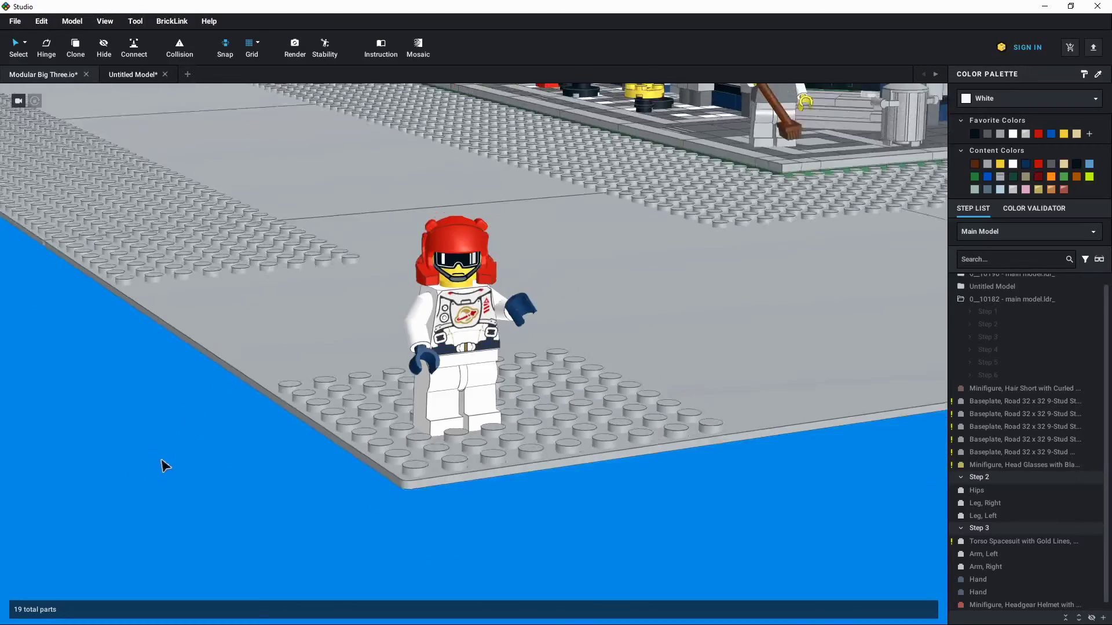
right_click_drag(157, 472, 159, 469)
scroll(164, 475, "down", 10)
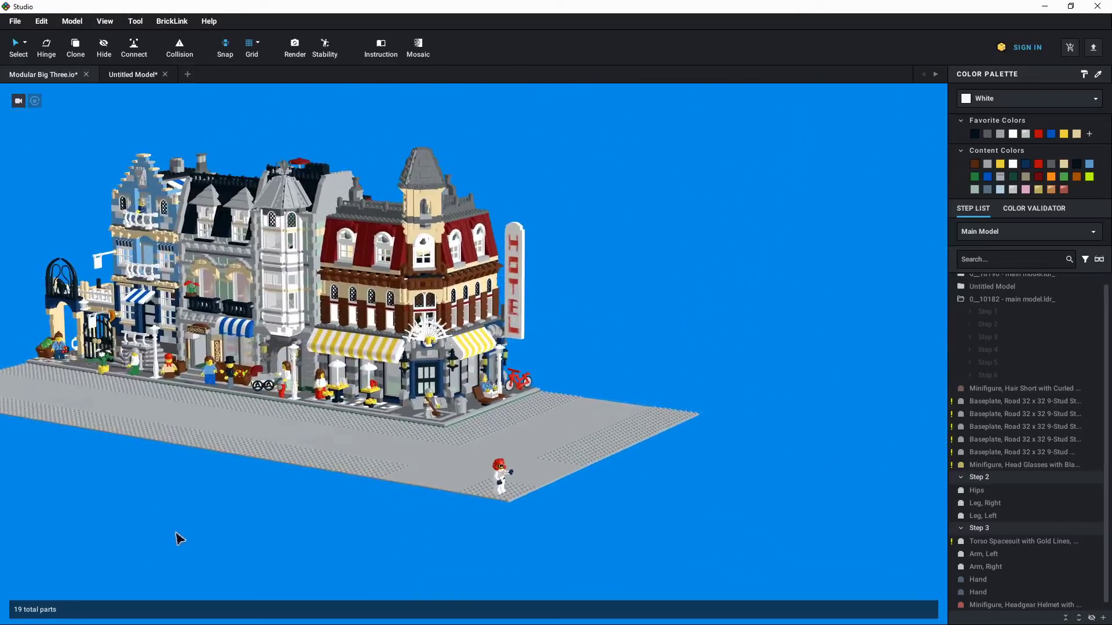
scroll(168, 544, "up", 5)
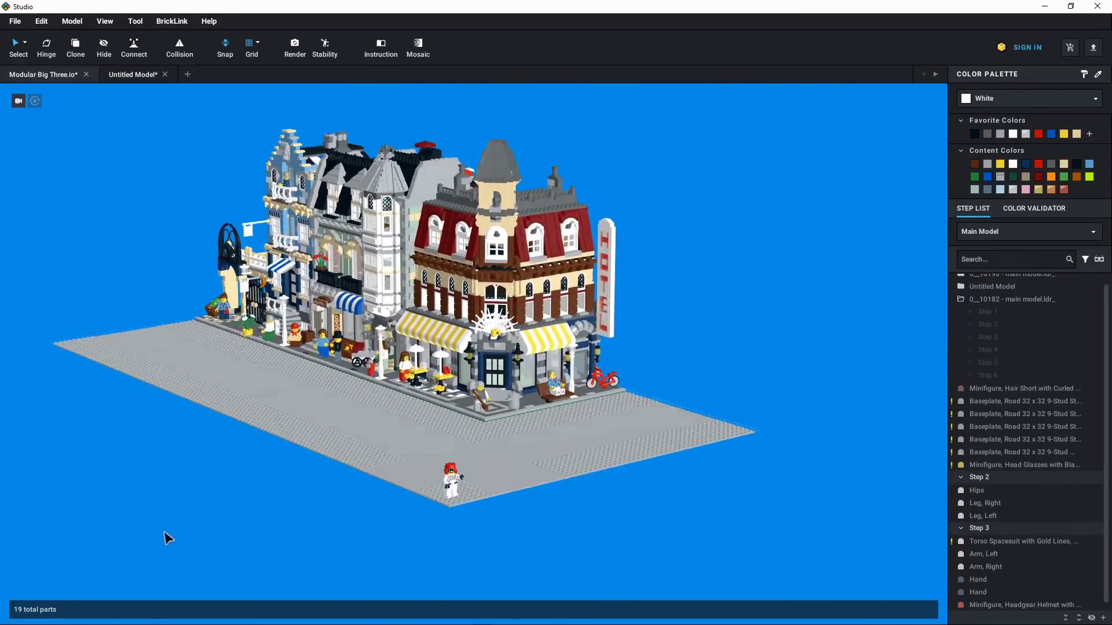